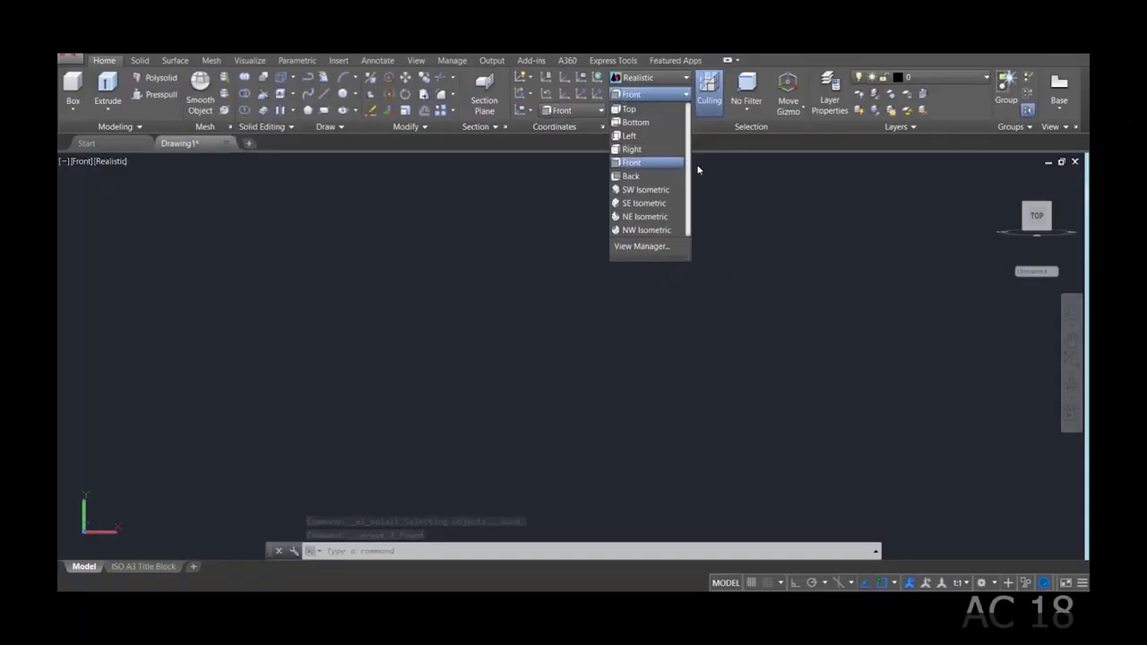
Check the drawing in southwest isometric, then return to the front view.
click(698, 165)
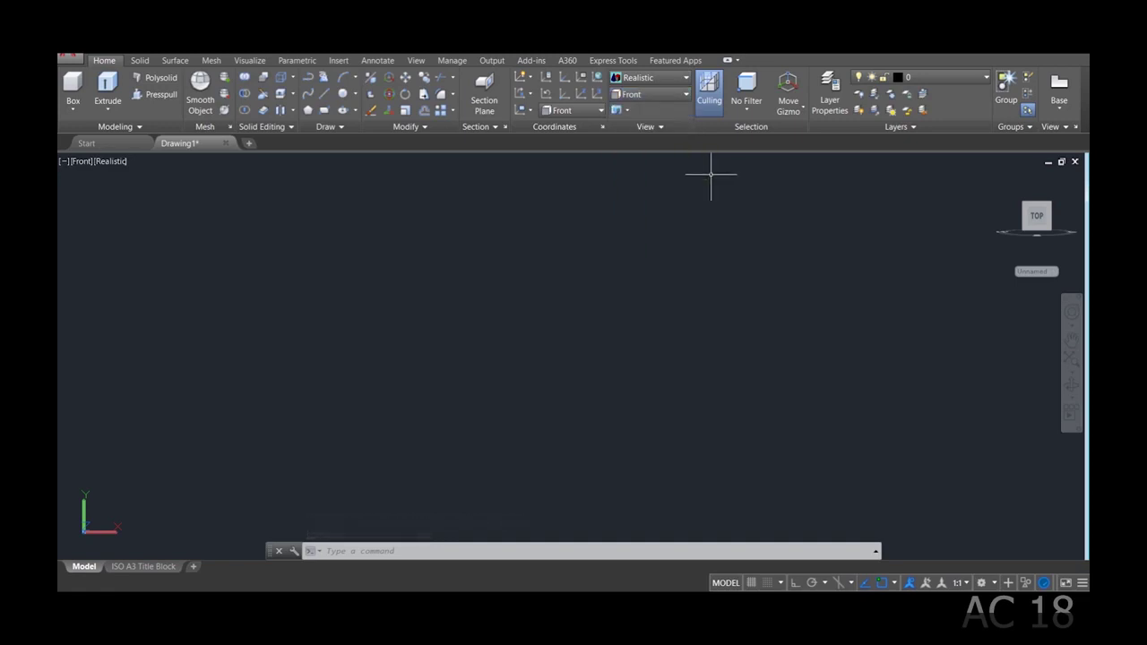
click(686, 94)
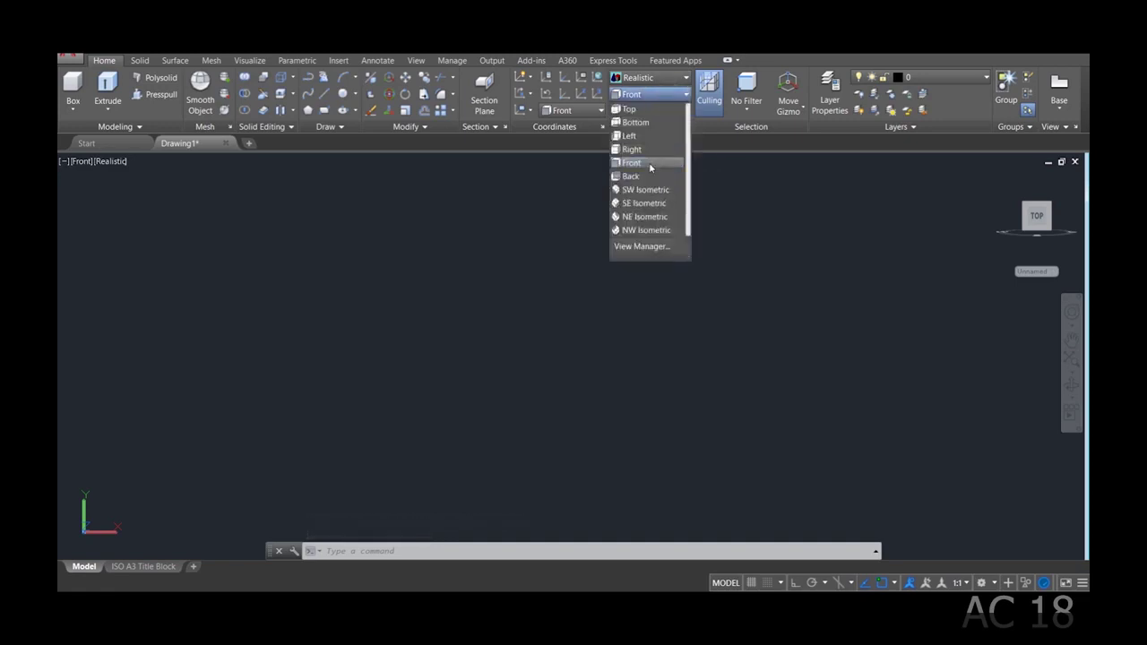
click(729, 245)
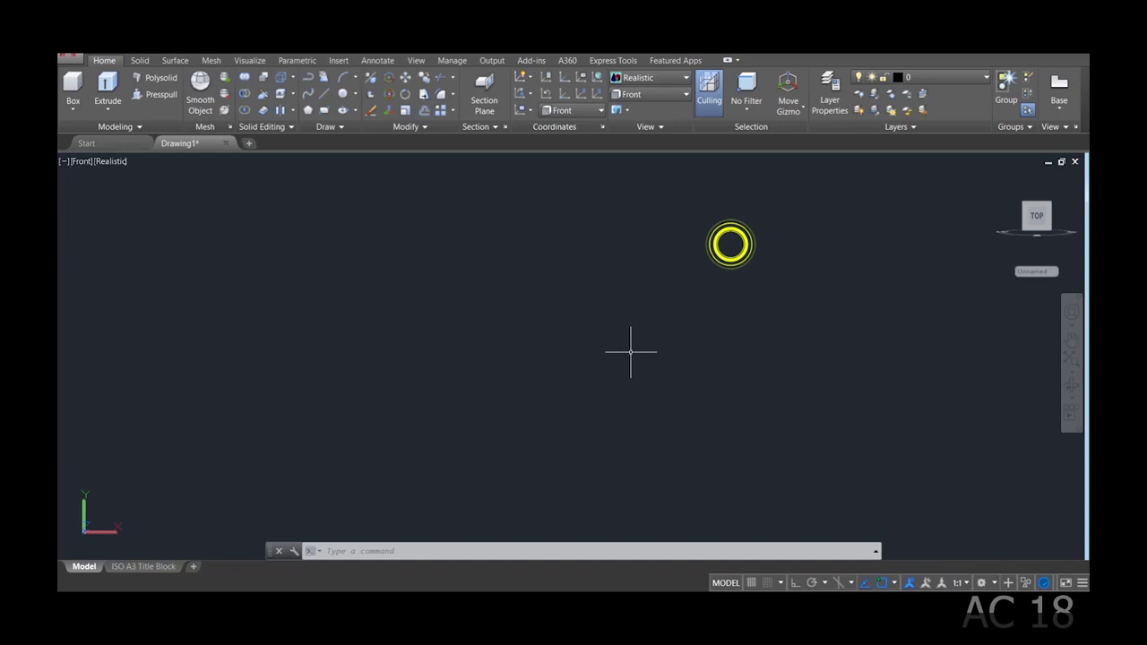
click(671, 95)
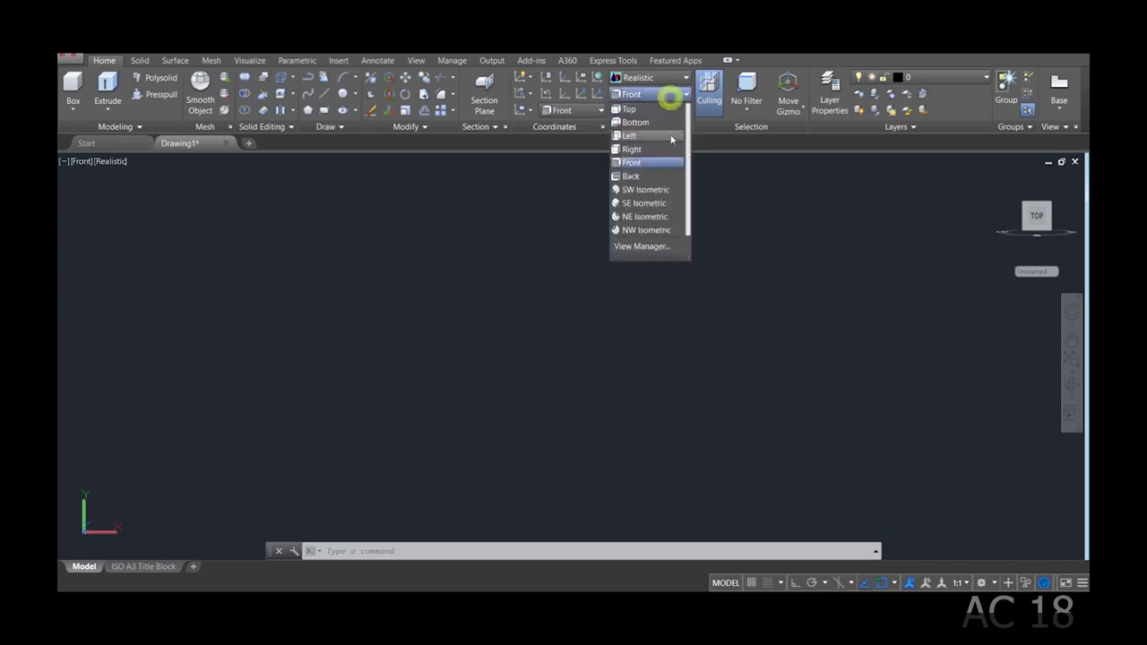
click(655, 187)
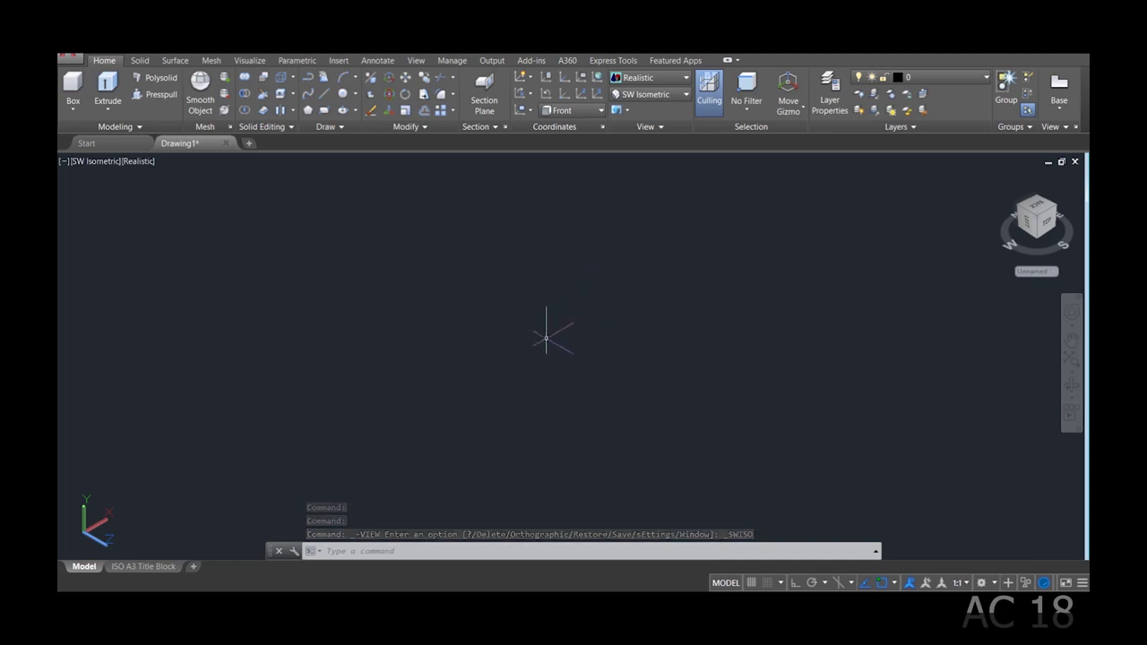
click(653, 95)
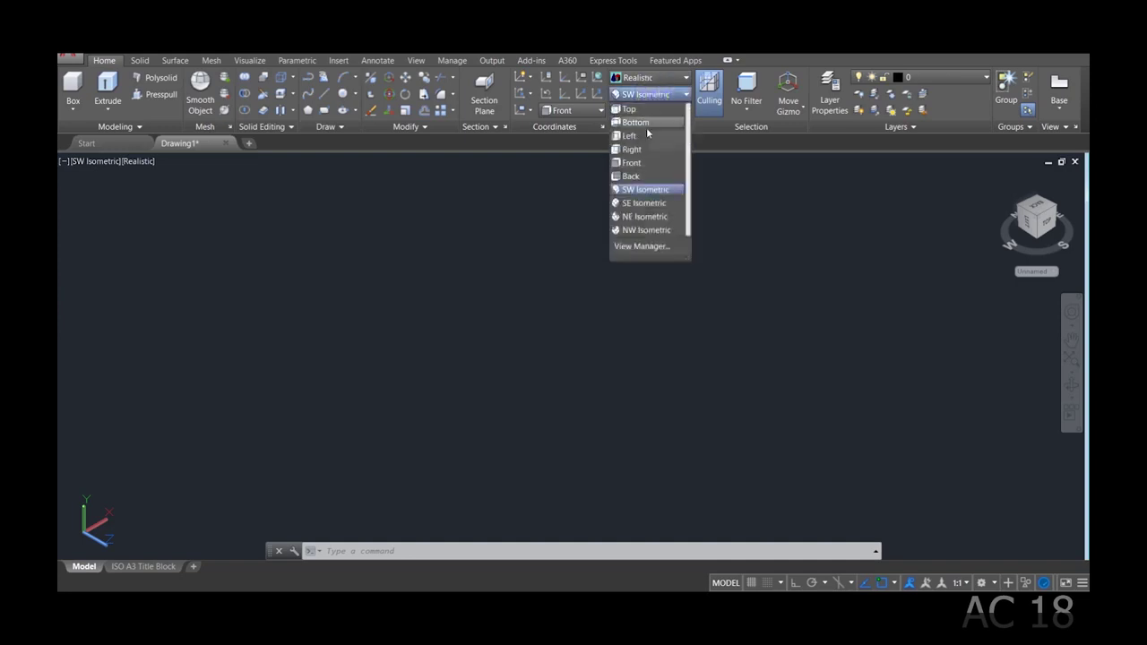
click(638, 162)
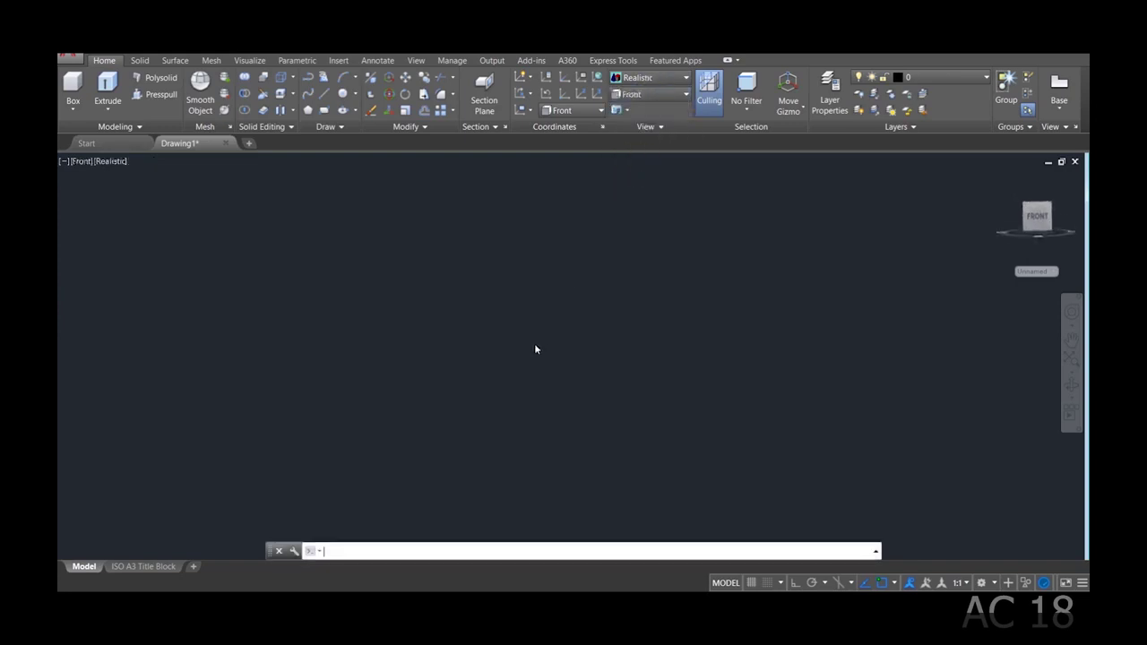
Draw a 200-unit vertical line downward with the L command.
text(l)
key(Return)
click(605, 239)
text(200)
key(Return)
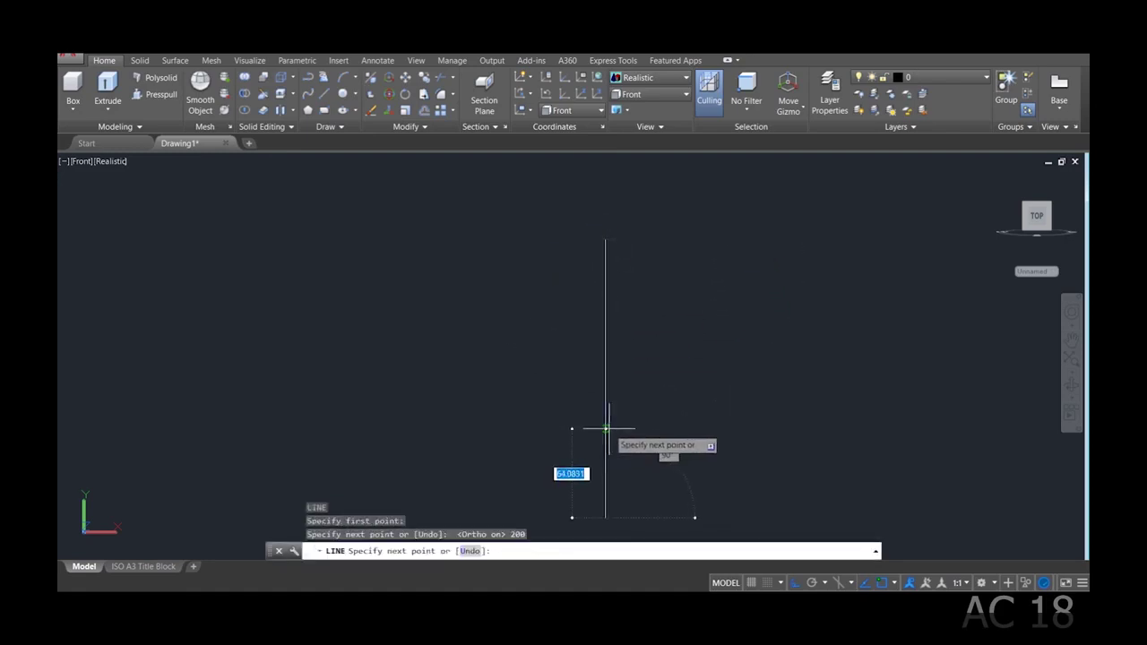
key(Escape)
Offset two parallel copies of the line 10 units apart to the left.
text(o)
key(Return)
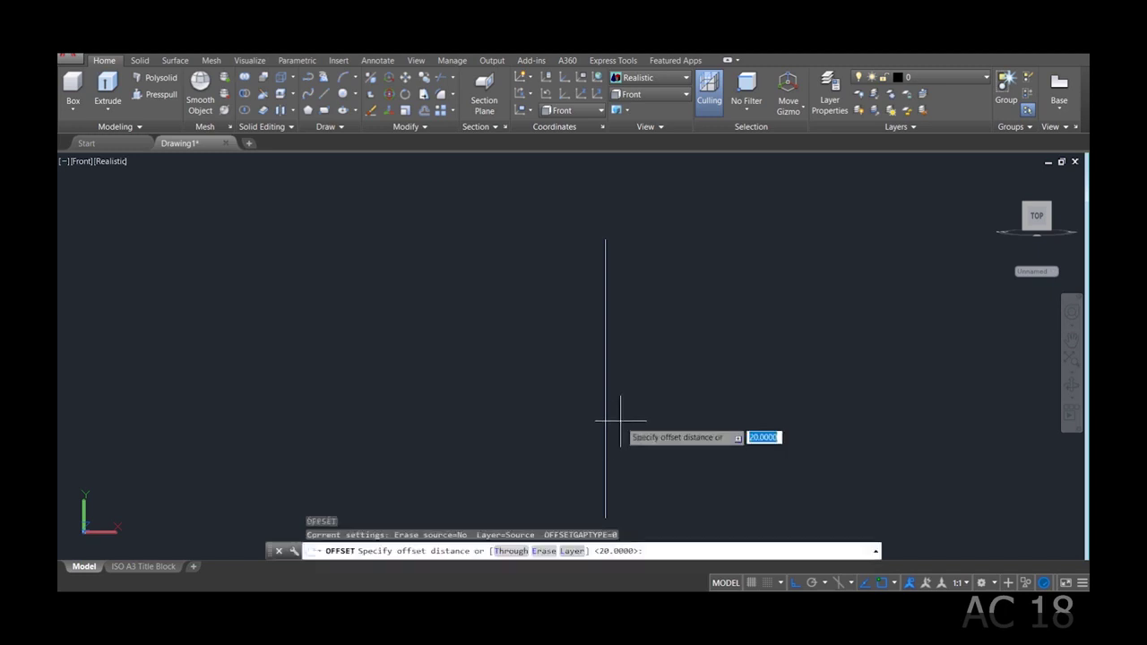
text(10)
key(Return)
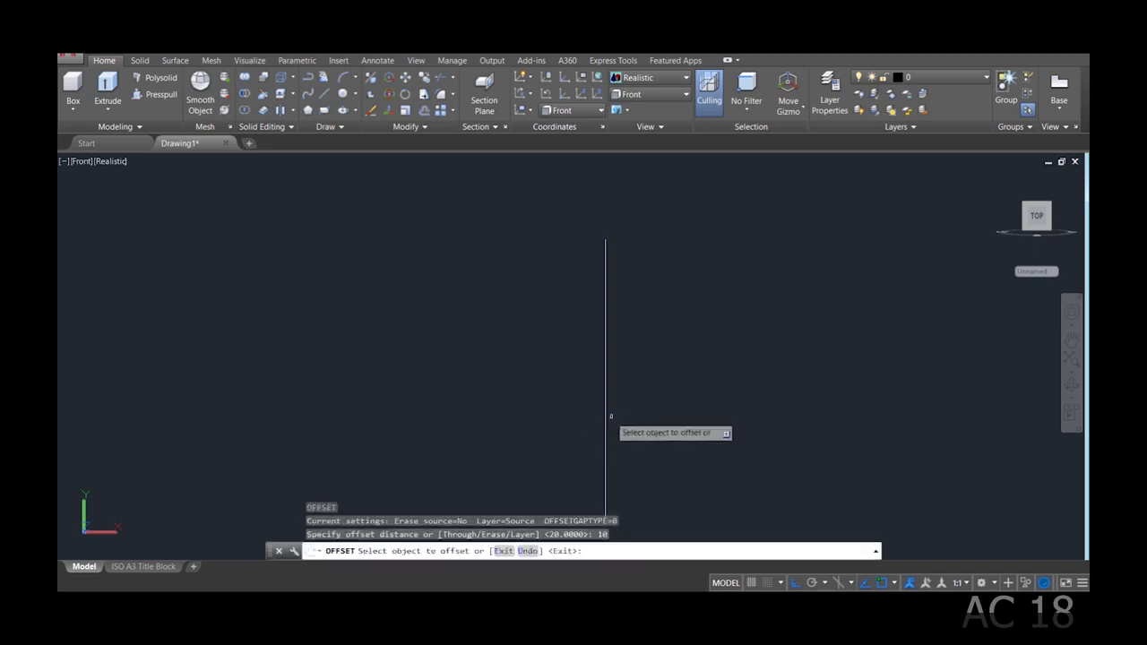
click(607, 416)
click(590, 418)
click(592, 418)
click(576, 418)
key(Escape)
key(Escape)
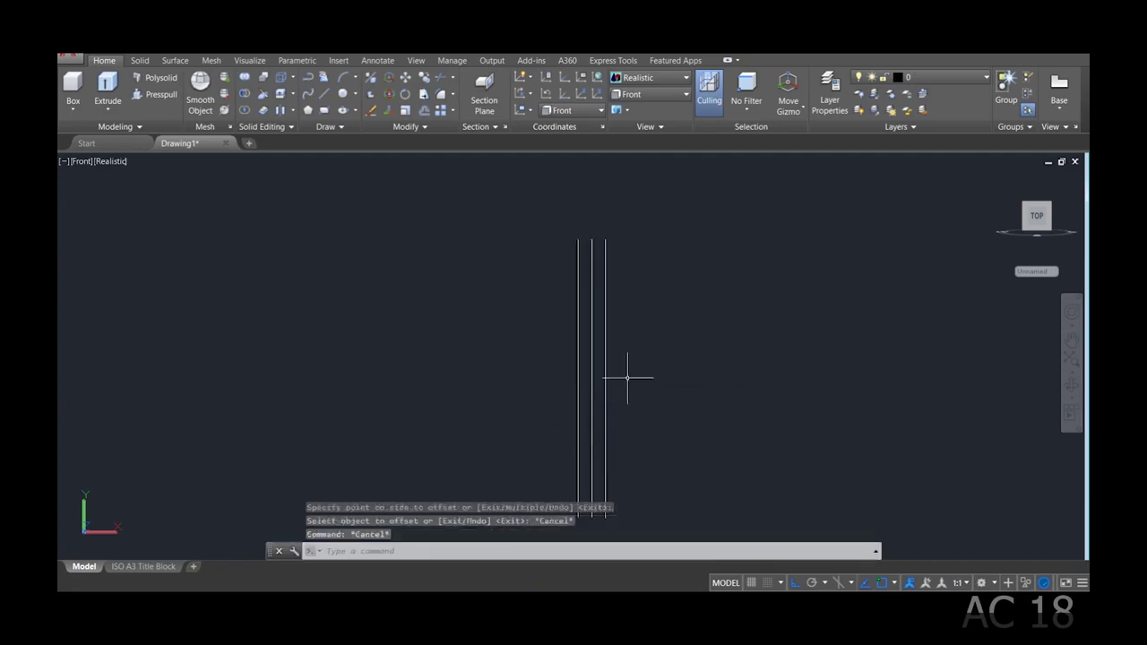
text(p)
key(Return)
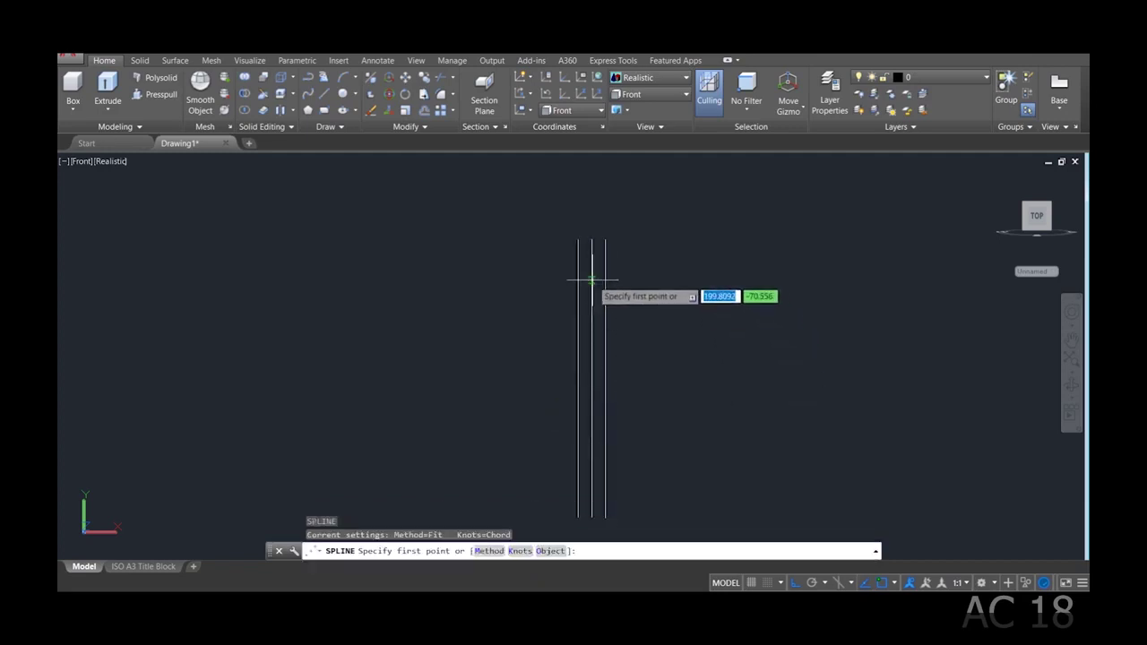
Start a spline on the middle line and arc it out to the right and down.
click(592, 280)
key(F8)
click(661, 272)
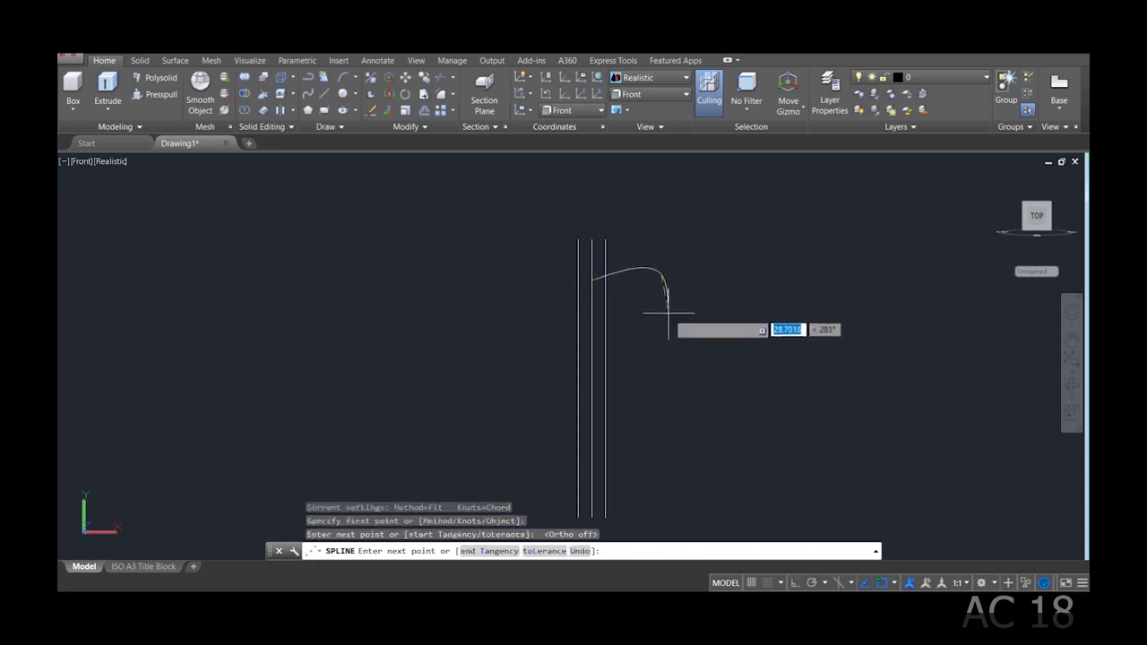
click(683, 301)
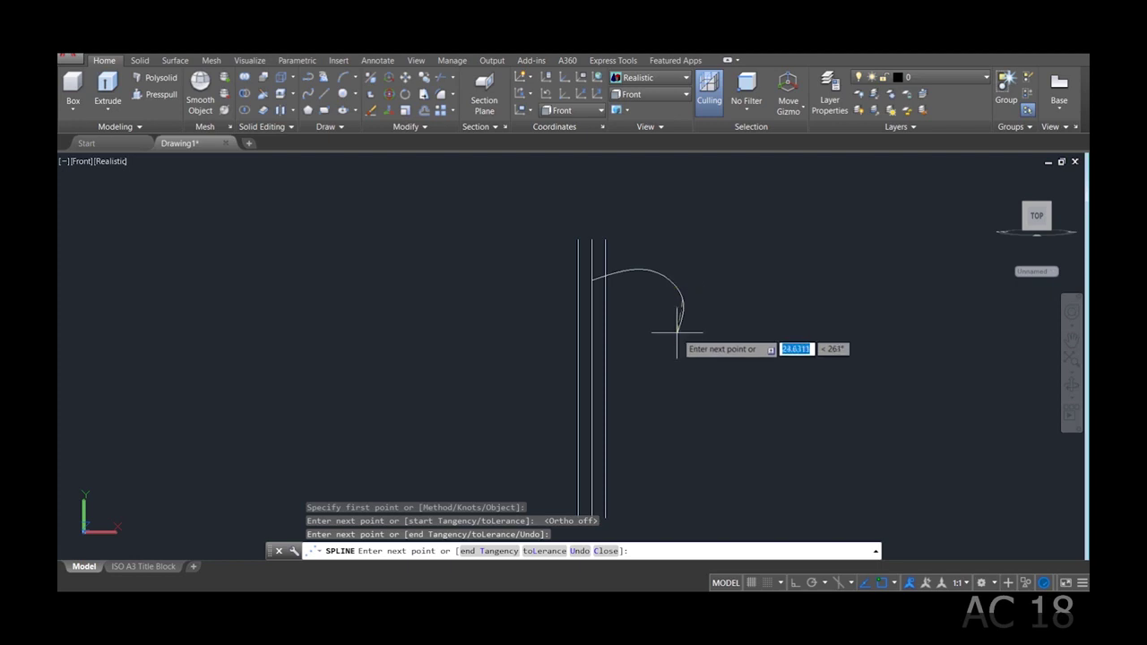
click(677, 331)
click(666, 369)
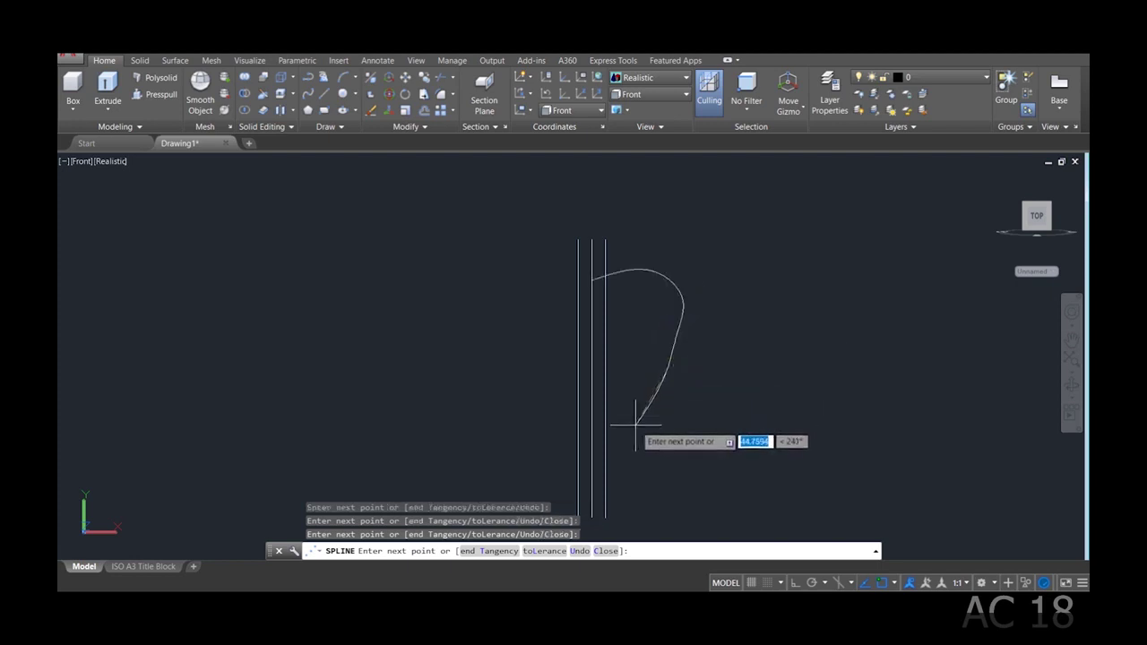
click(636, 419)
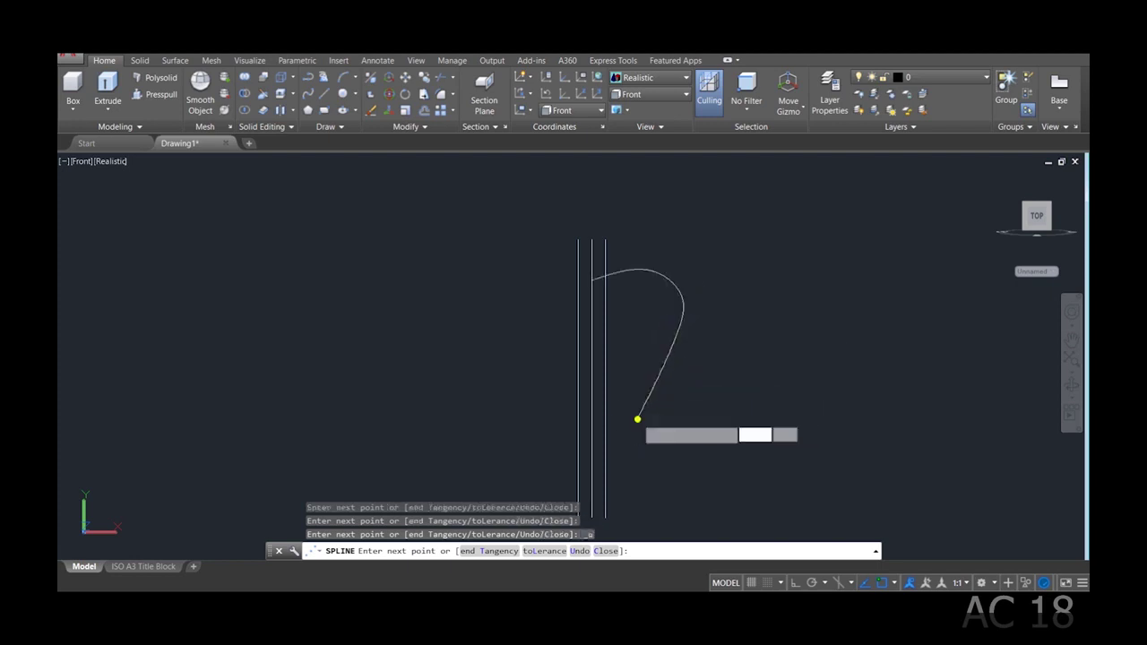
Undo the last fit point and curve the spline back to end on the middle line.
key(ctrl+z)
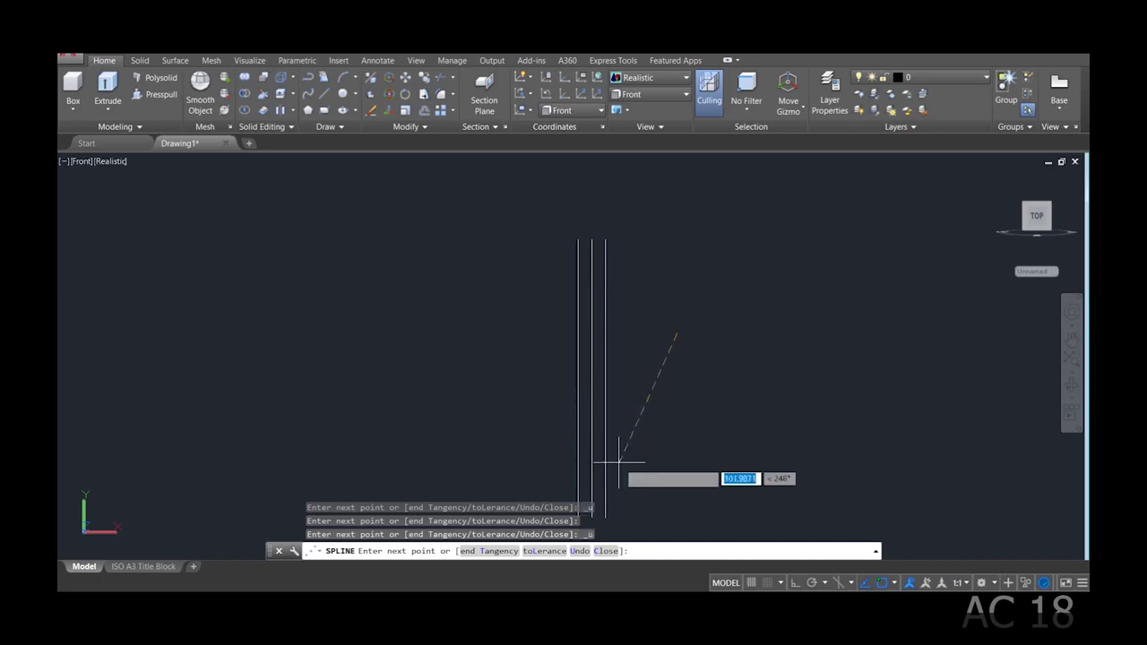
click(630, 456)
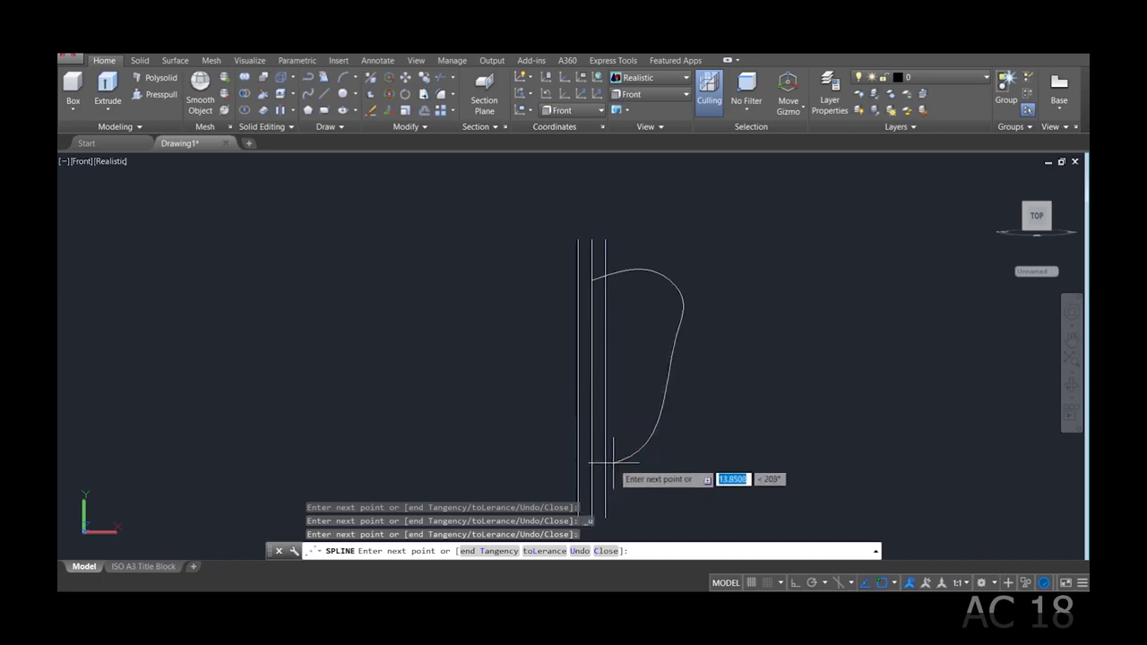
click(614, 461)
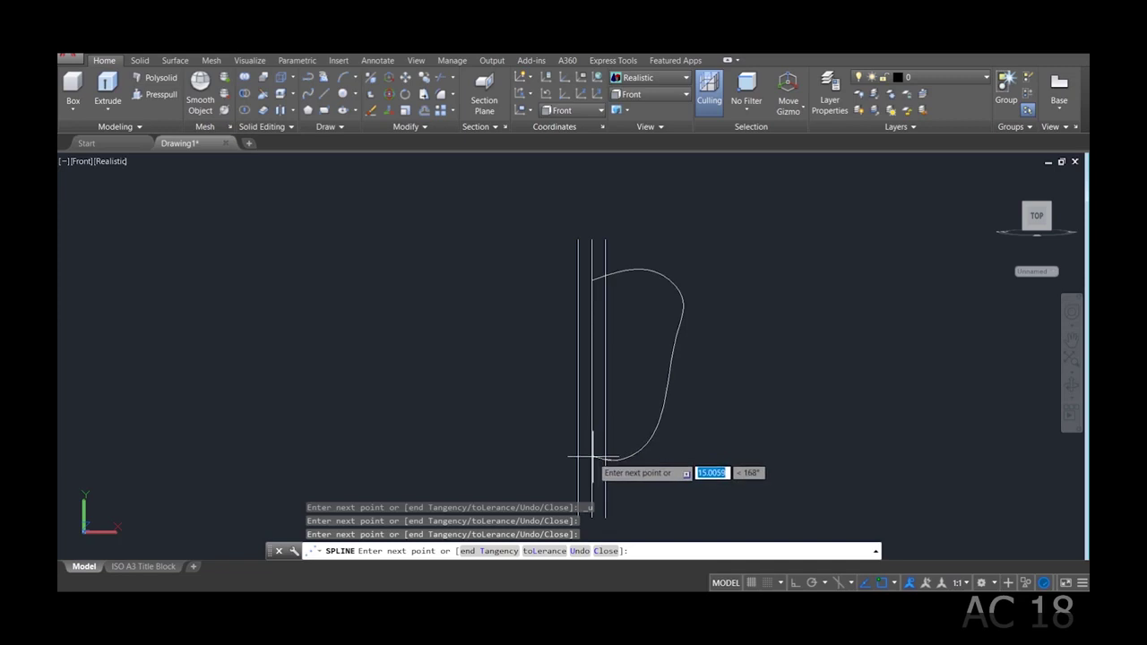
click(591, 463)
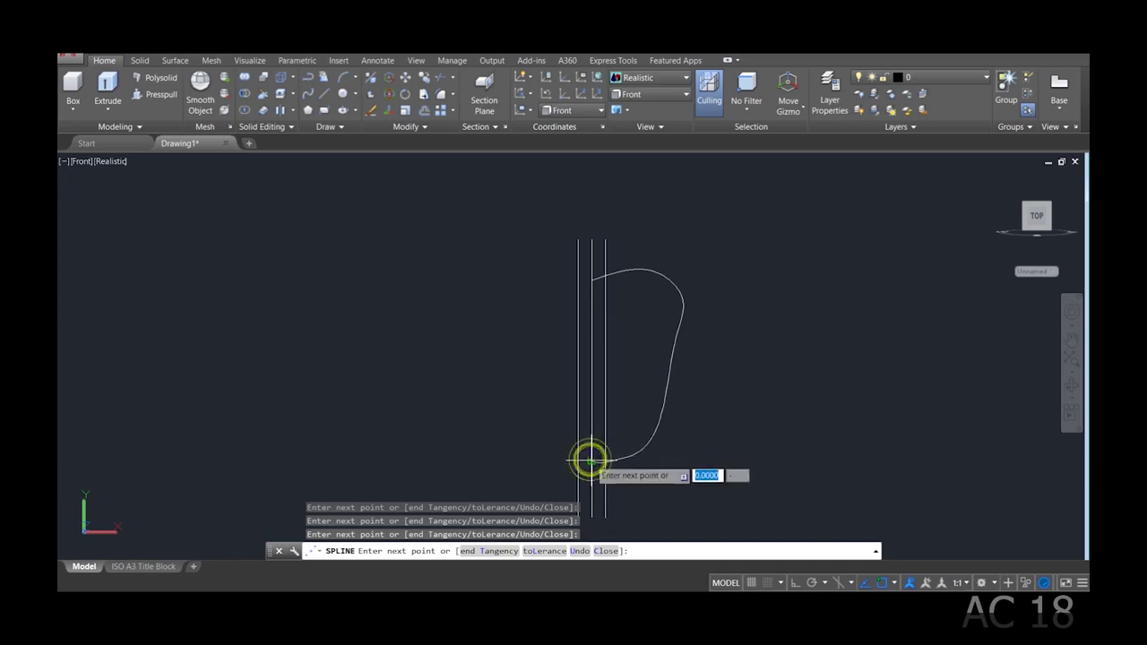
key(Return)
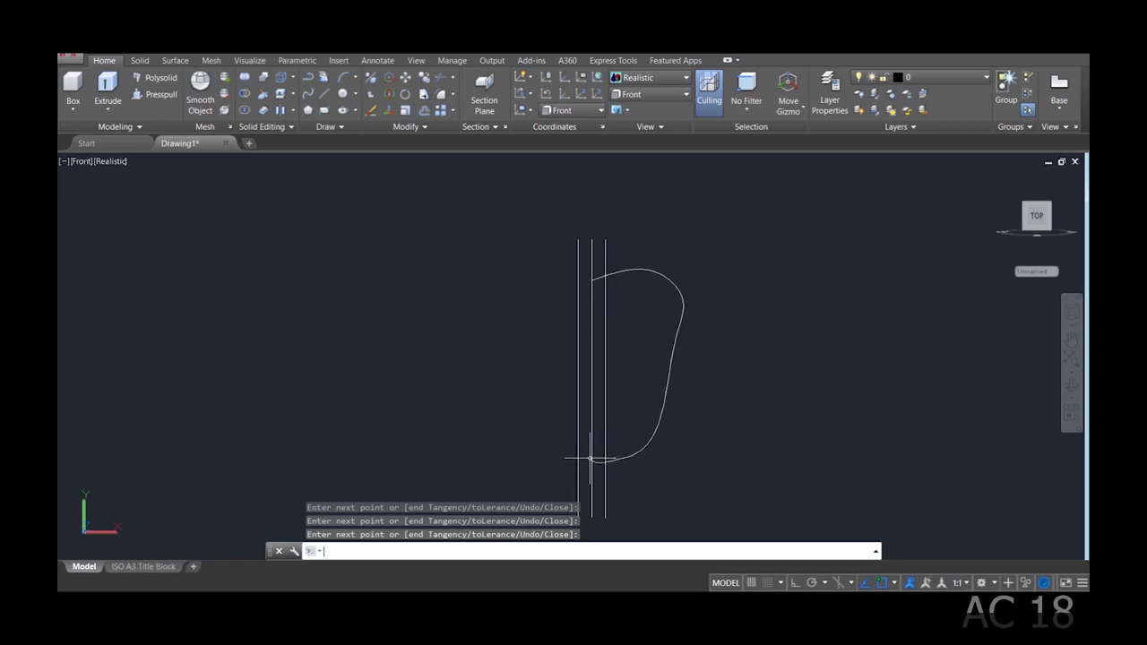
scroll(640, 446, down, 2)
key(Escape)
scroll(649, 416, up, 1)
Stretch a grip on the handle spline's outer side to smooth the curve.
click(646, 412)
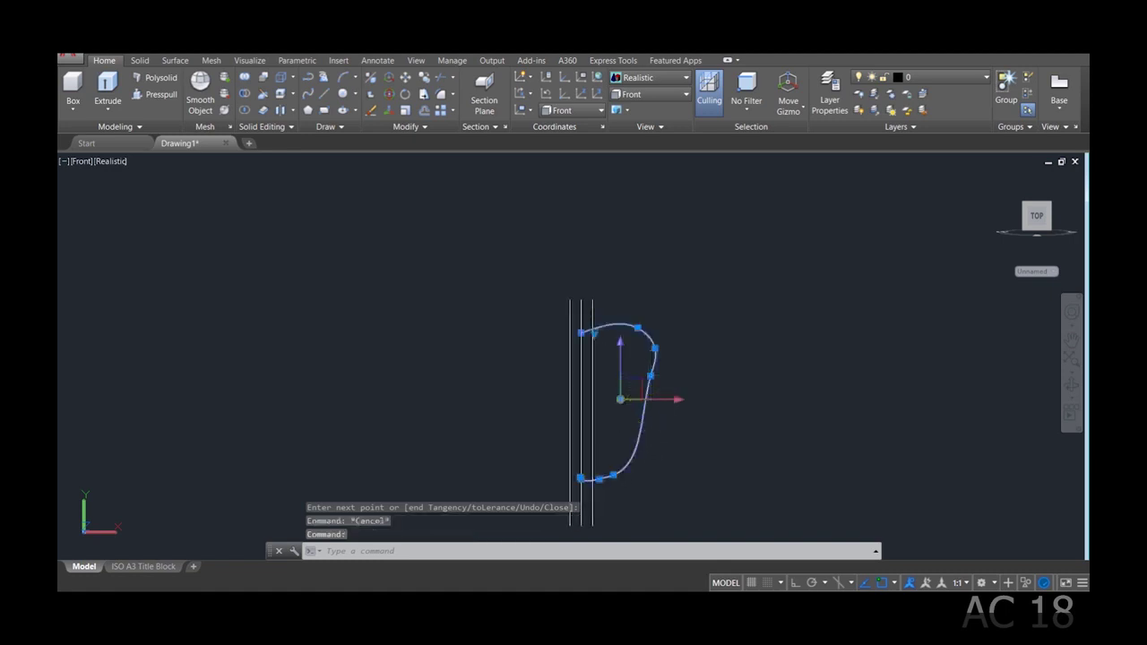
click(651, 377)
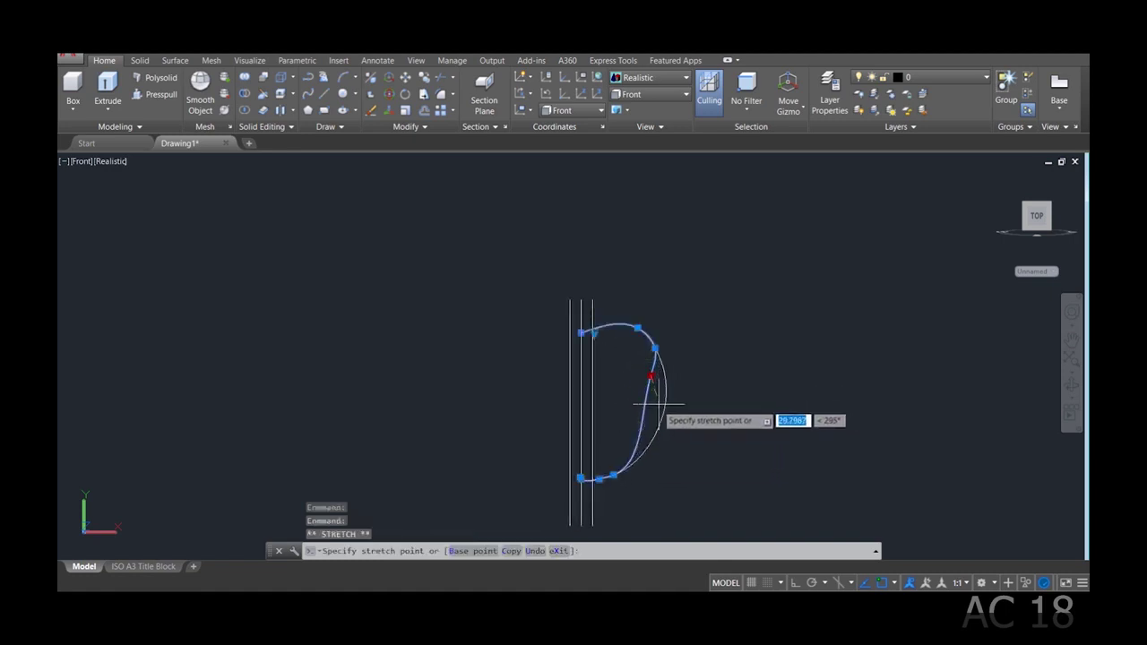
click(653, 408)
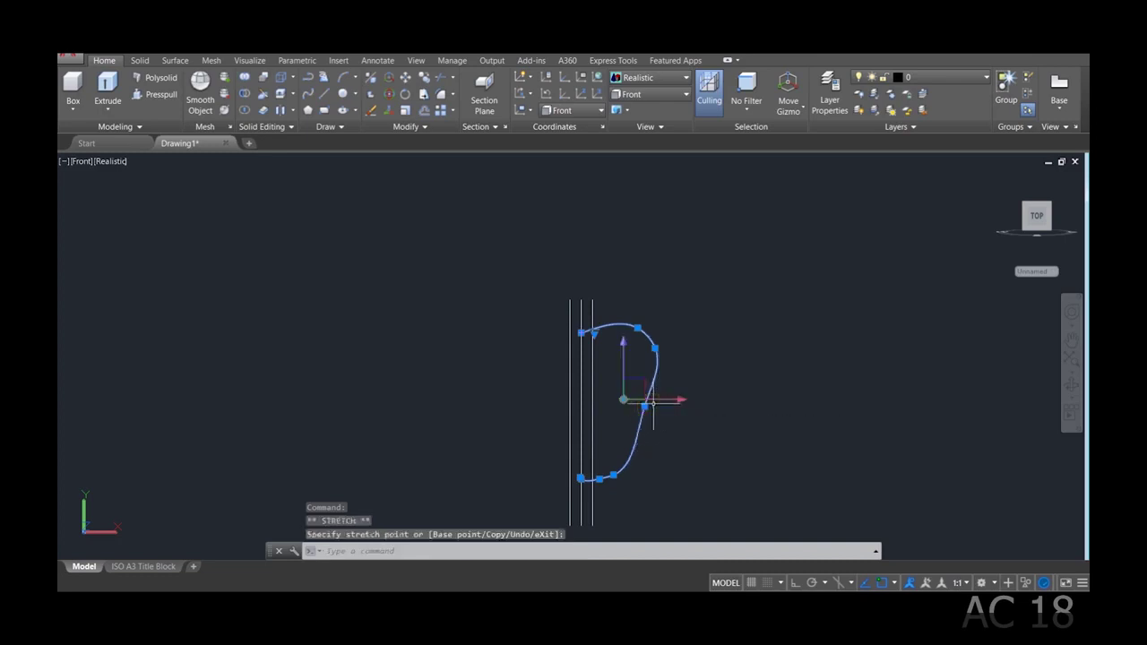
scroll(653, 408, up, 4)
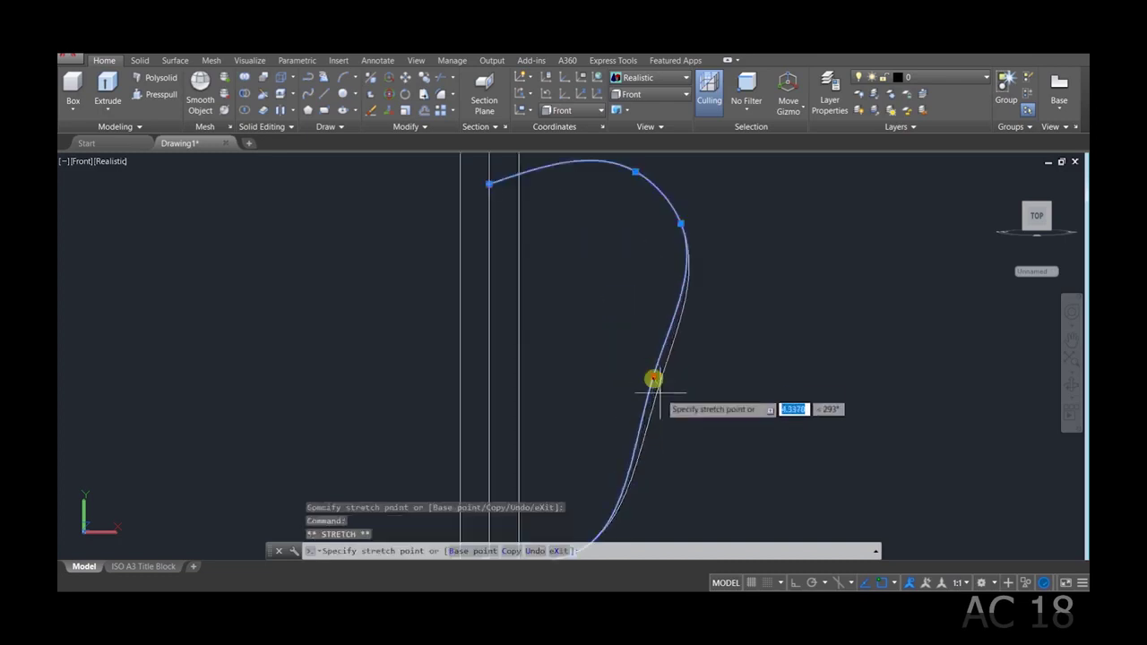
scroll(663, 396, up, 5)
scroll(641, 401, down, 5)
scroll(660, 404, down, 4)
scroll(596, 511, up, 3)
scroll(593, 516, up, 4)
Reposition the spline's bottom grip to round out the D profile.
click(557, 479)
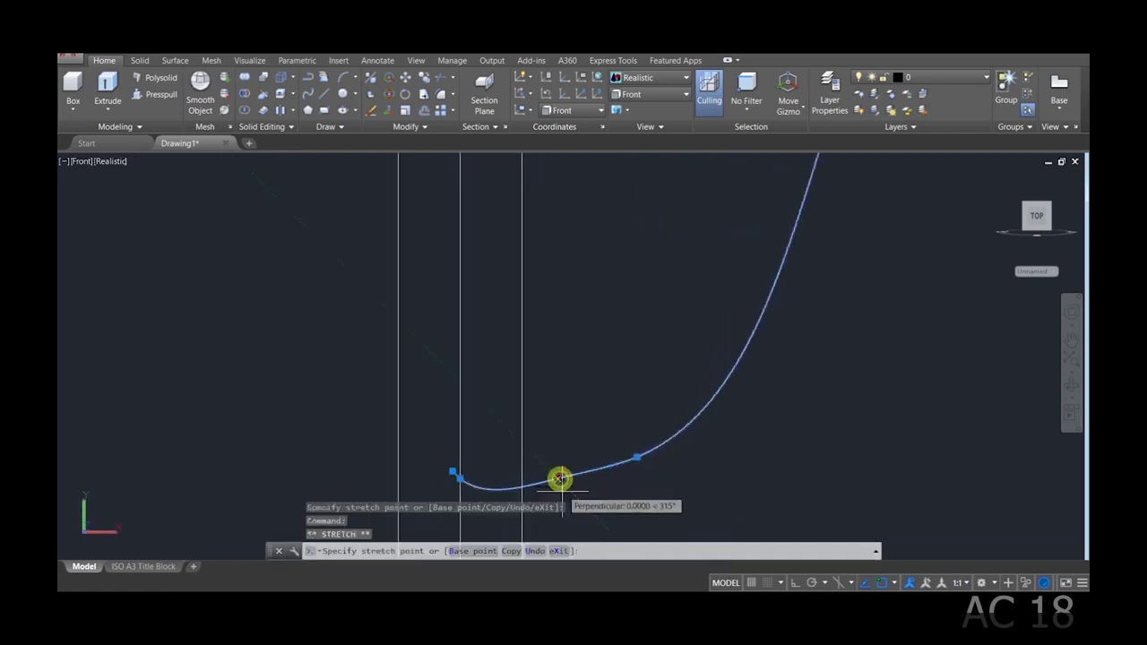
scroll(565, 499, up, 2)
click(563, 500)
scroll(587, 484, down, 1)
scroll(645, 377, down, 3)
scroll(687, 286, down, 2)
key(Escape)
key(Escape)
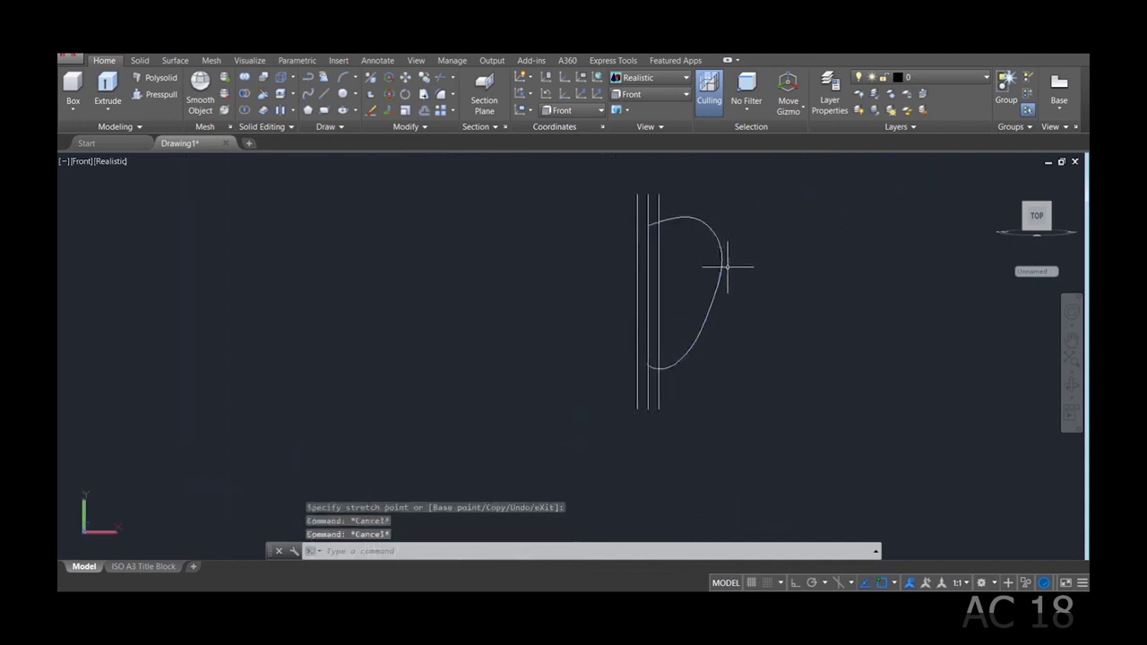
scroll(679, 228, up, 1)
scroll(679, 230, up, 1)
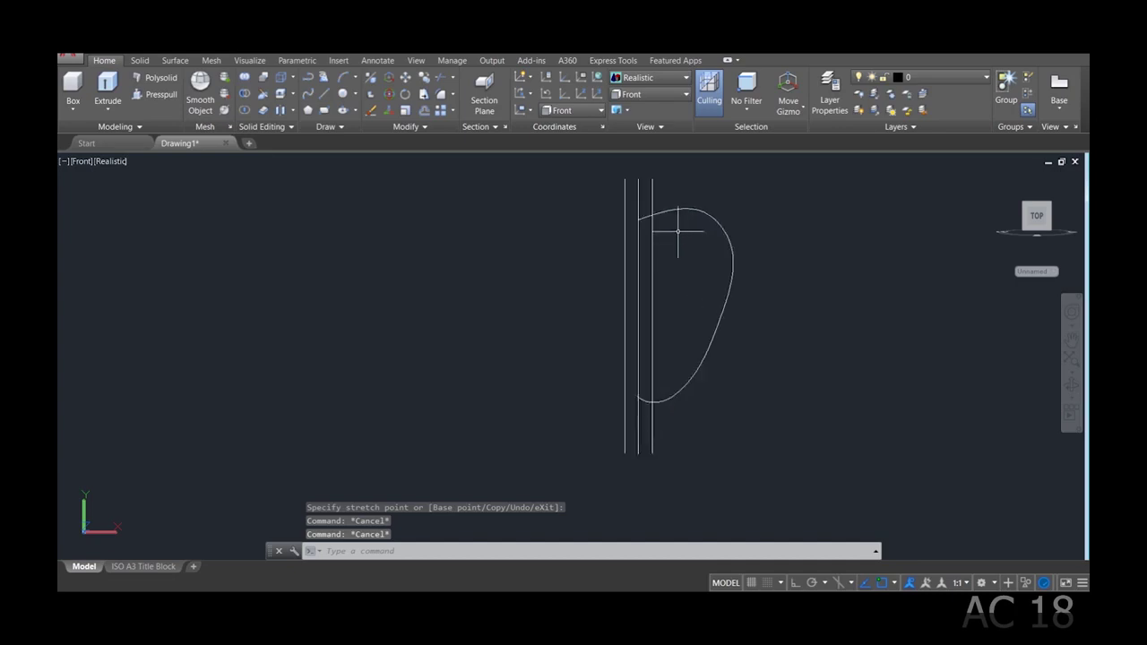
click(658, 97)
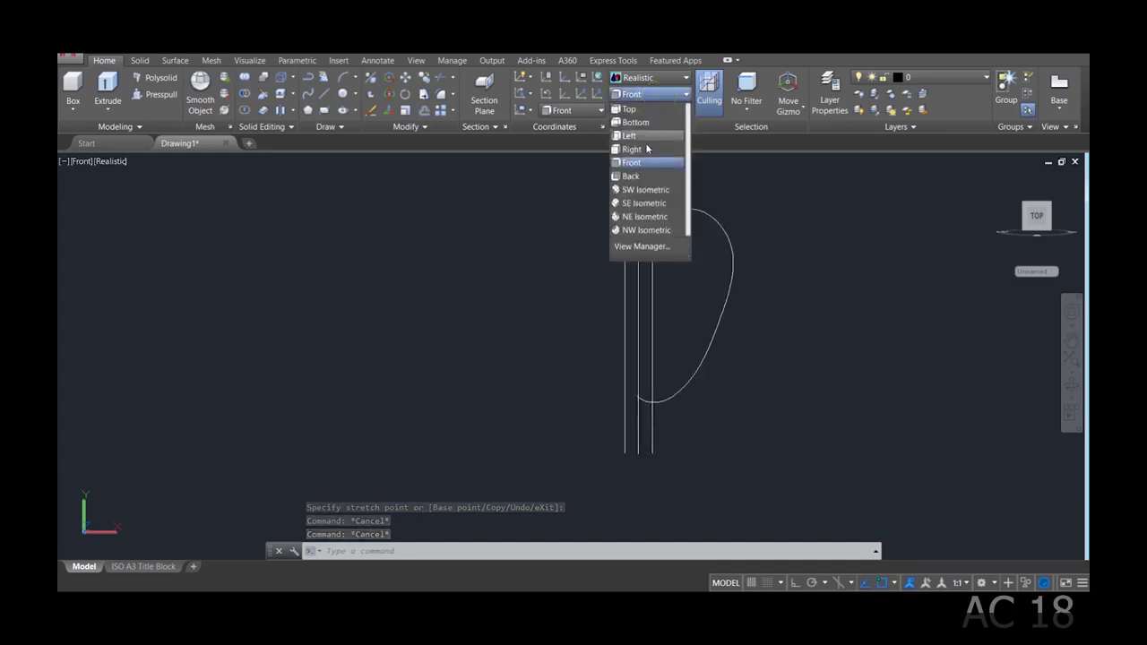
From the right view, draw a radius-10 circle centred at the top of the lines.
click(643, 150)
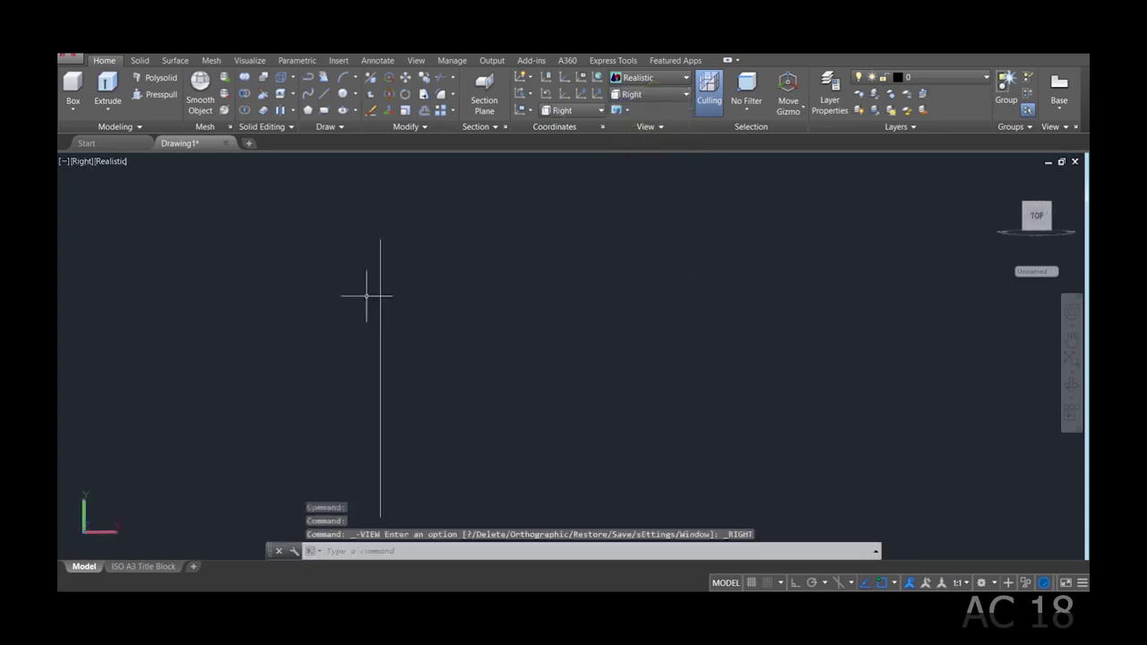
shift+middle_drag(371, 312, 421, 318)
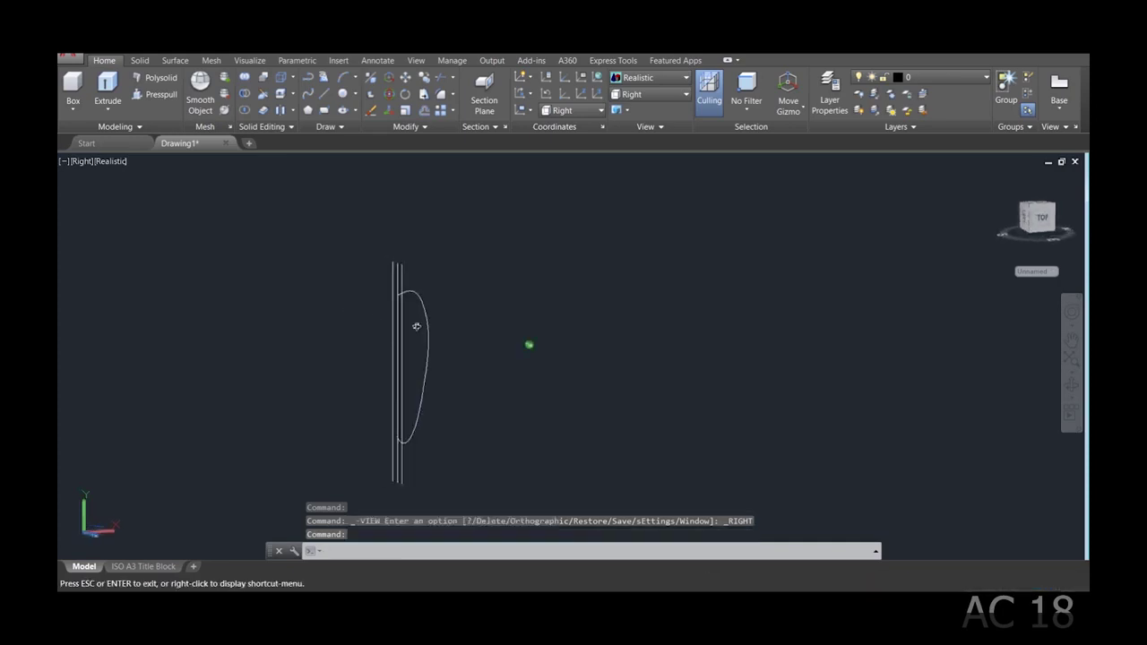
text(c)
key(Return)
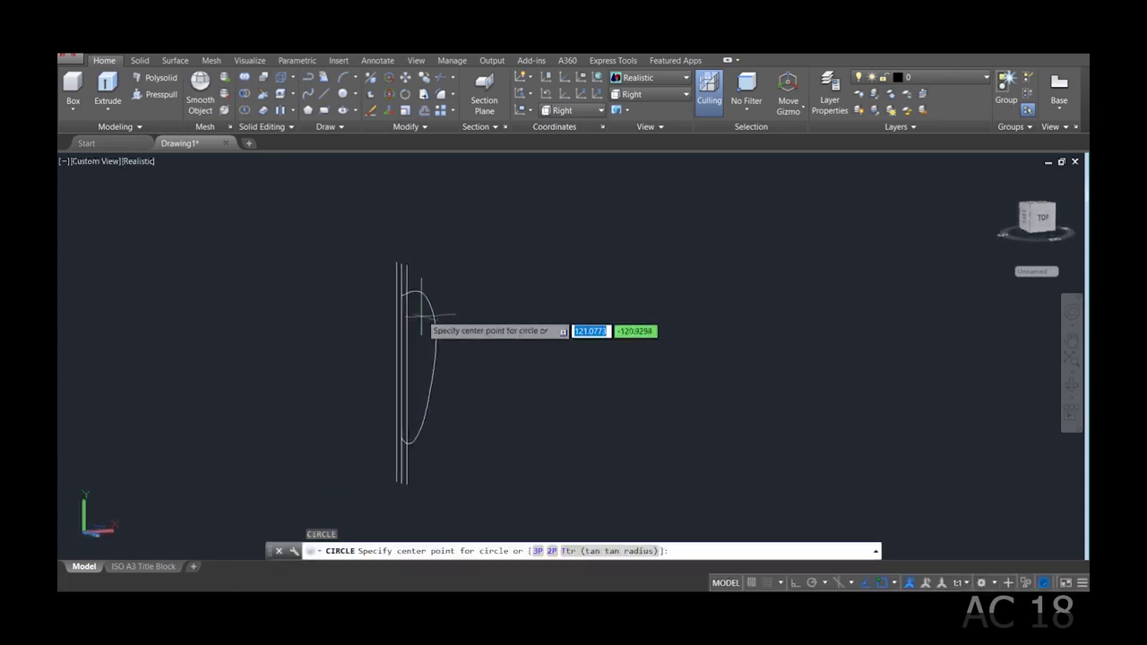
scroll(408, 293, up, 3)
scroll(408, 293, up, 2)
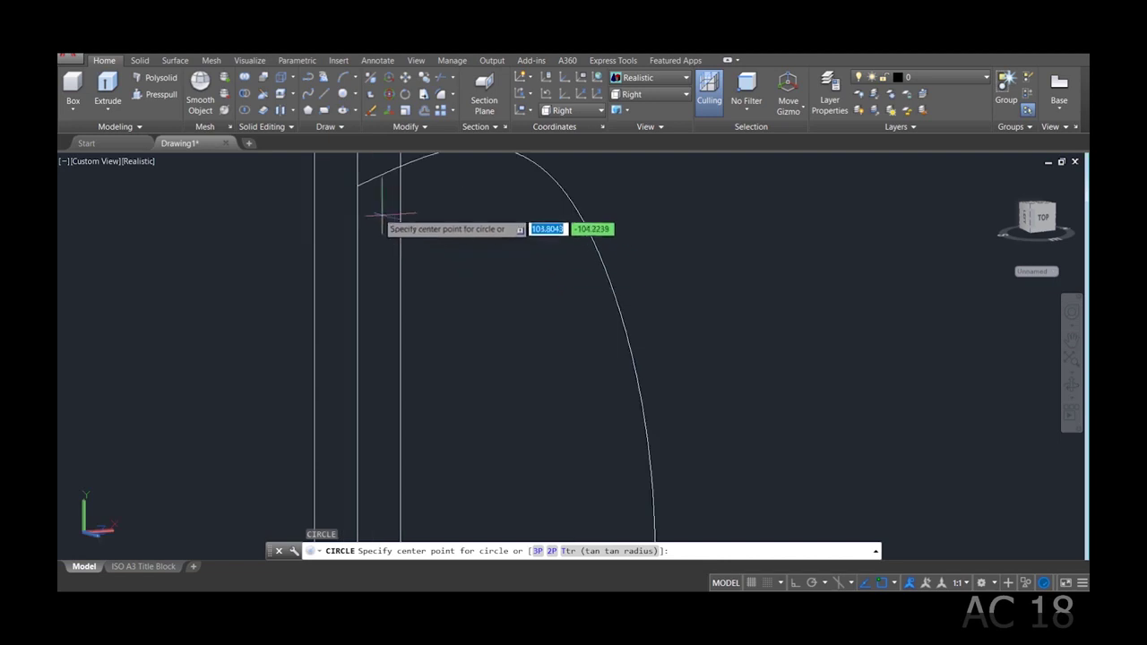
click(358, 187)
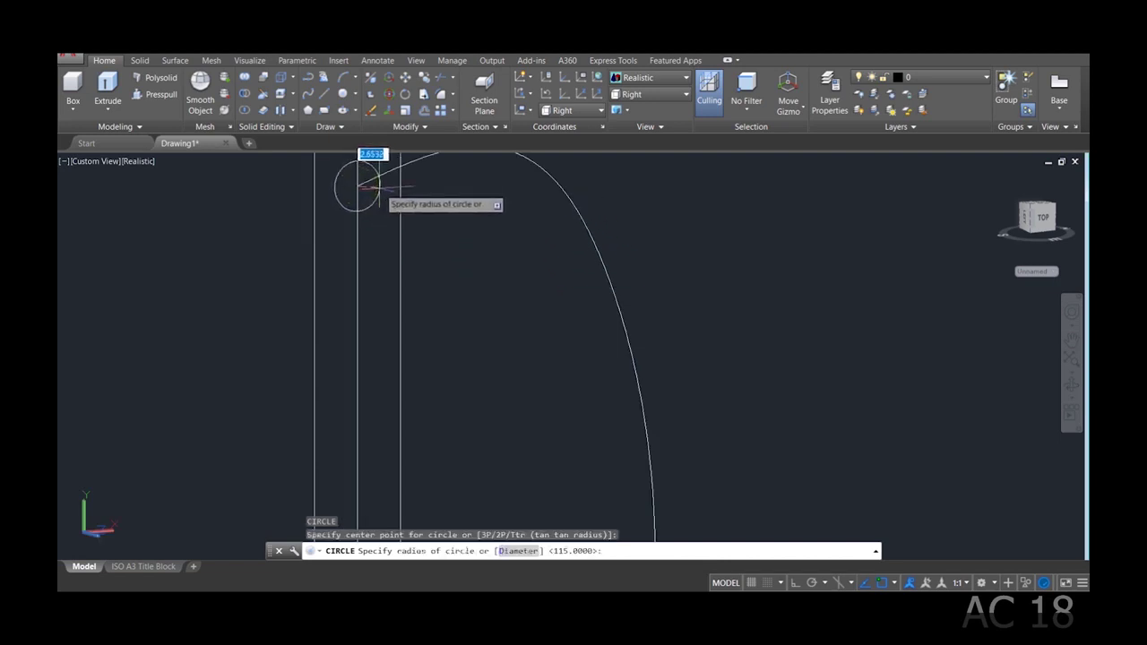
mouse_move(377, 186)
shift+middle_down()
mouse_move(387, 186)
mouse_move(349, 187)
shift+middle_up()
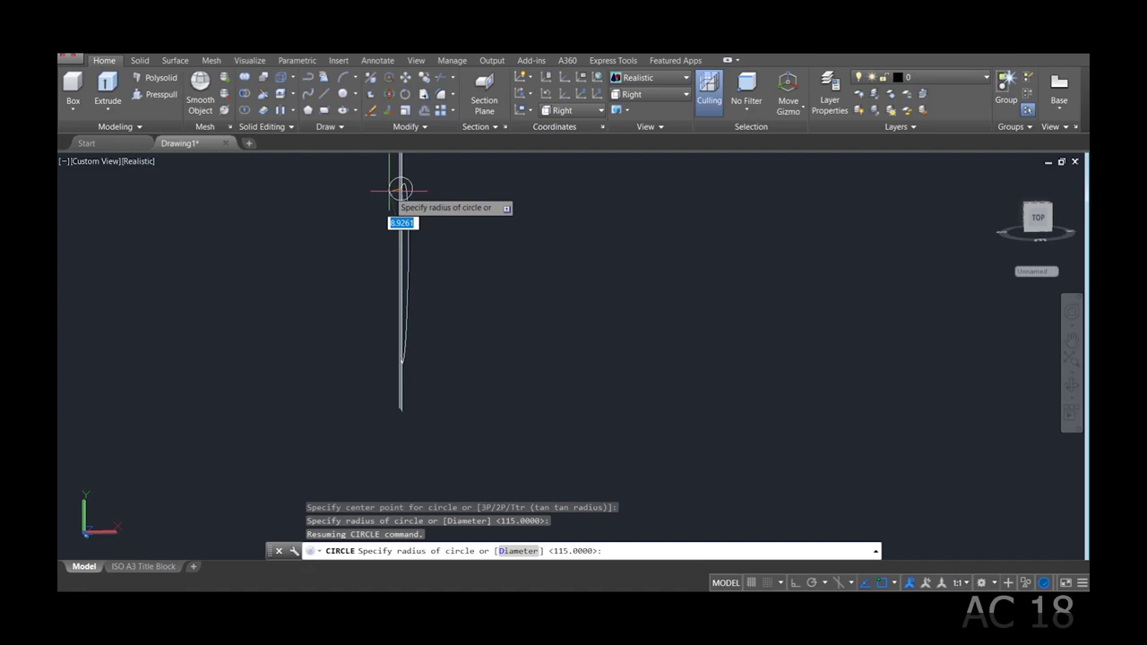
text(10)
key(Return)
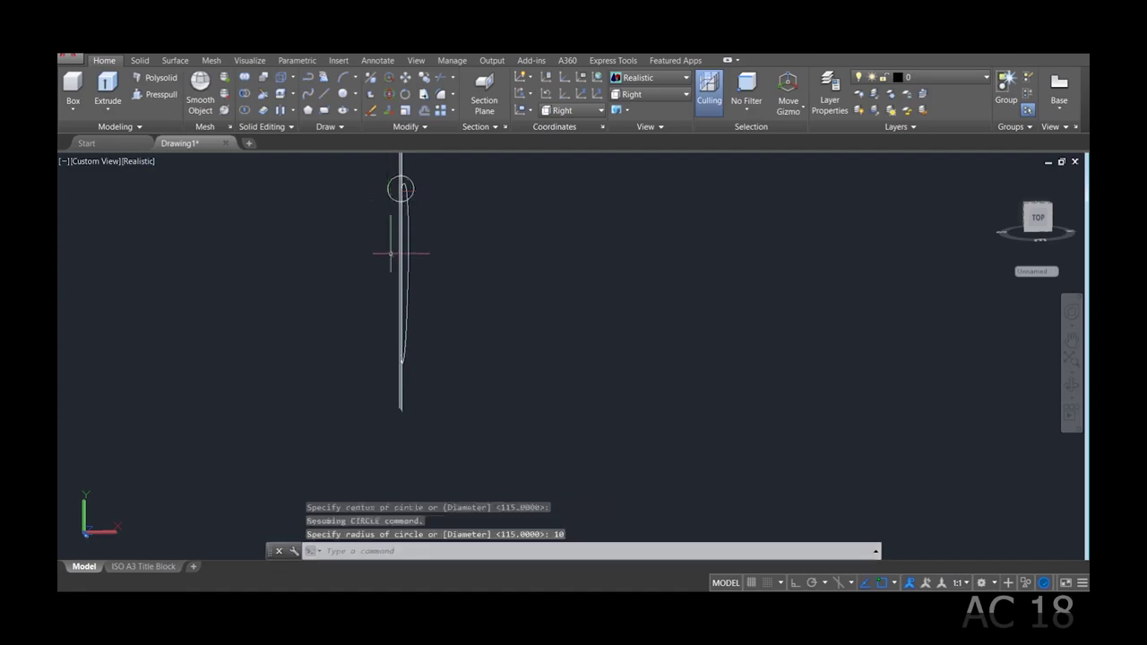
Enlarge the circle's radius to 12 in Quick Properties.
mouse_move(409, 302)
shift+middle_down()
mouse_move(512, 328)
mouse_move(534, 314)
mouse_move(389, 215)
shift+middle_up()
click(395, 196)
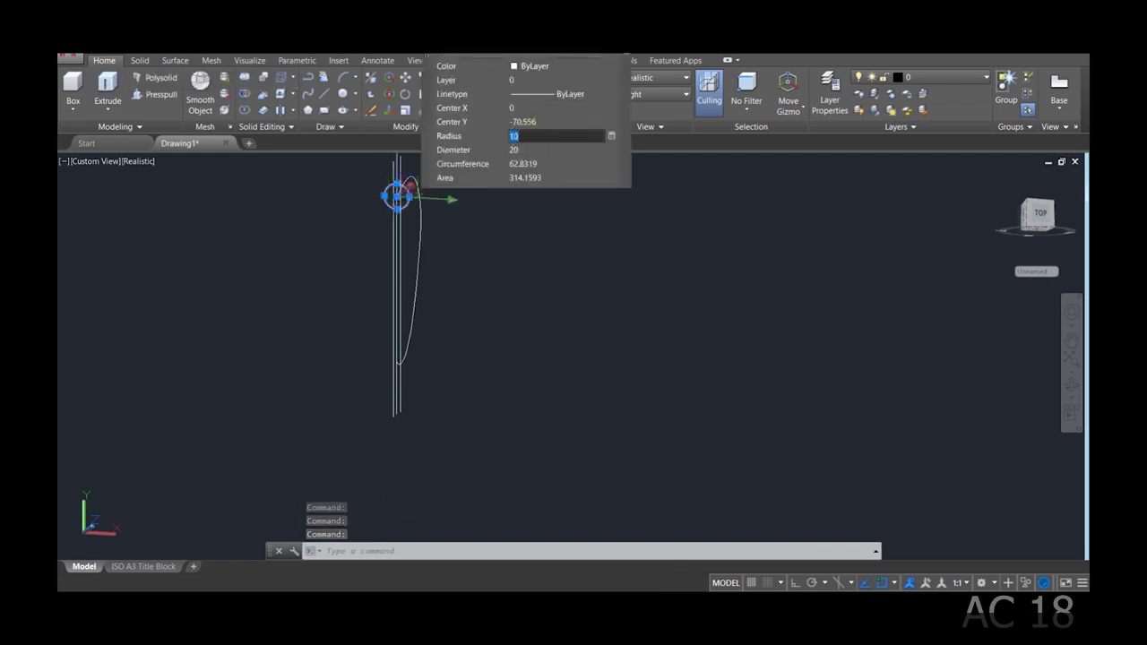
key(Tab)
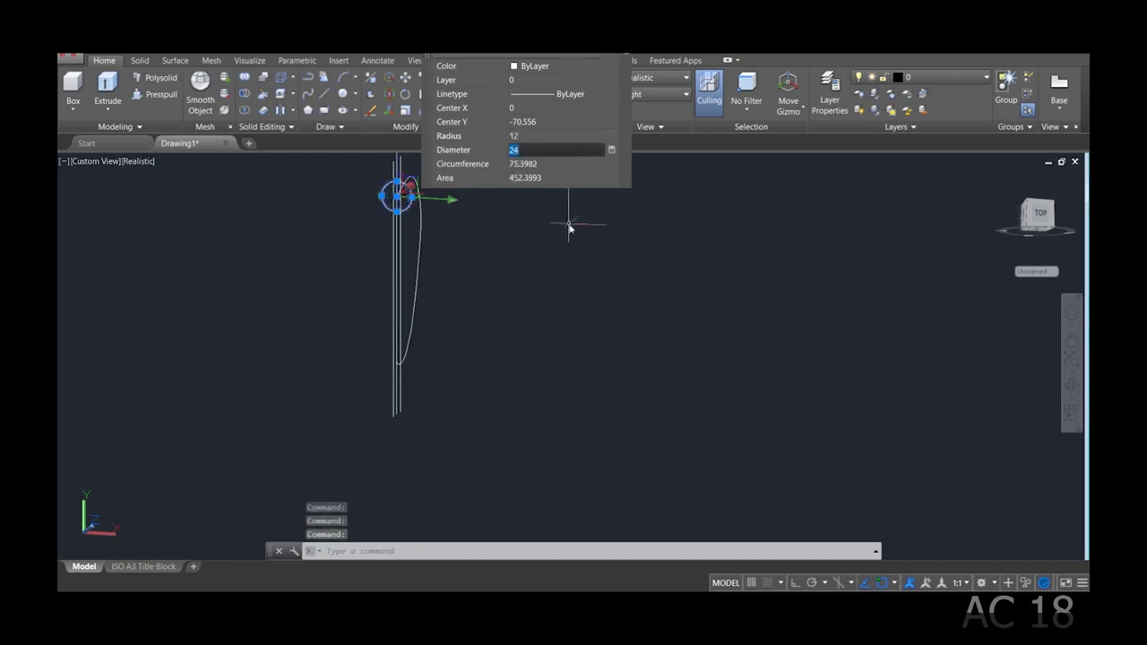
key(Escape)
key(Escape)
key(Escape)
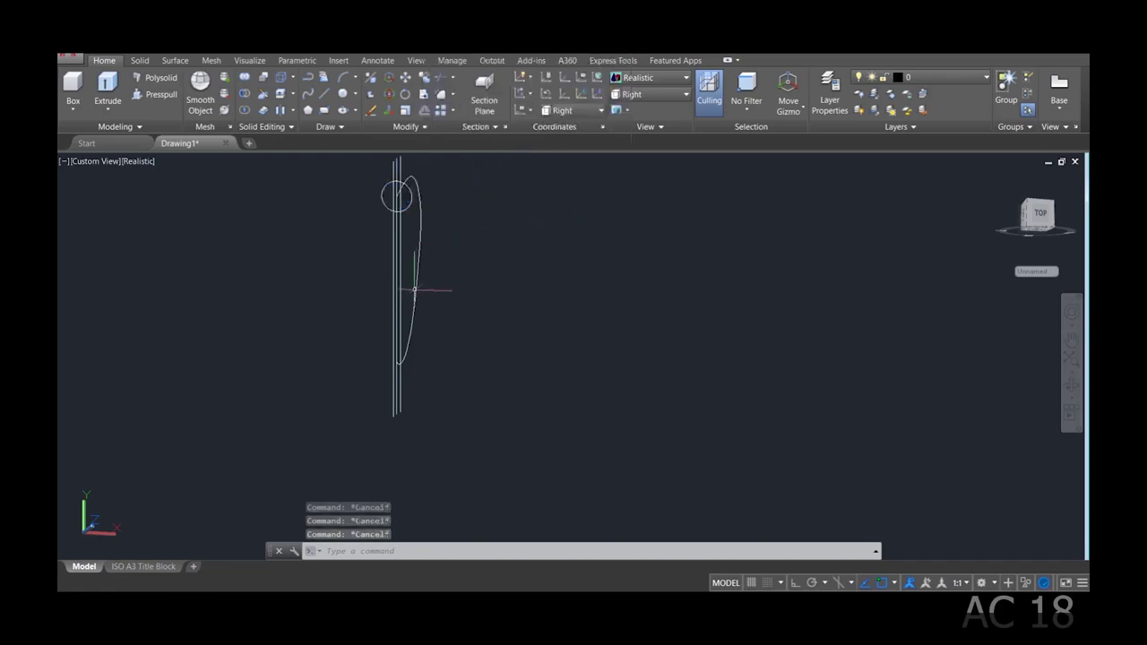
scroll(414, 296, up, 1)
scroll(411, 322, down, 3)
click(663, 93)
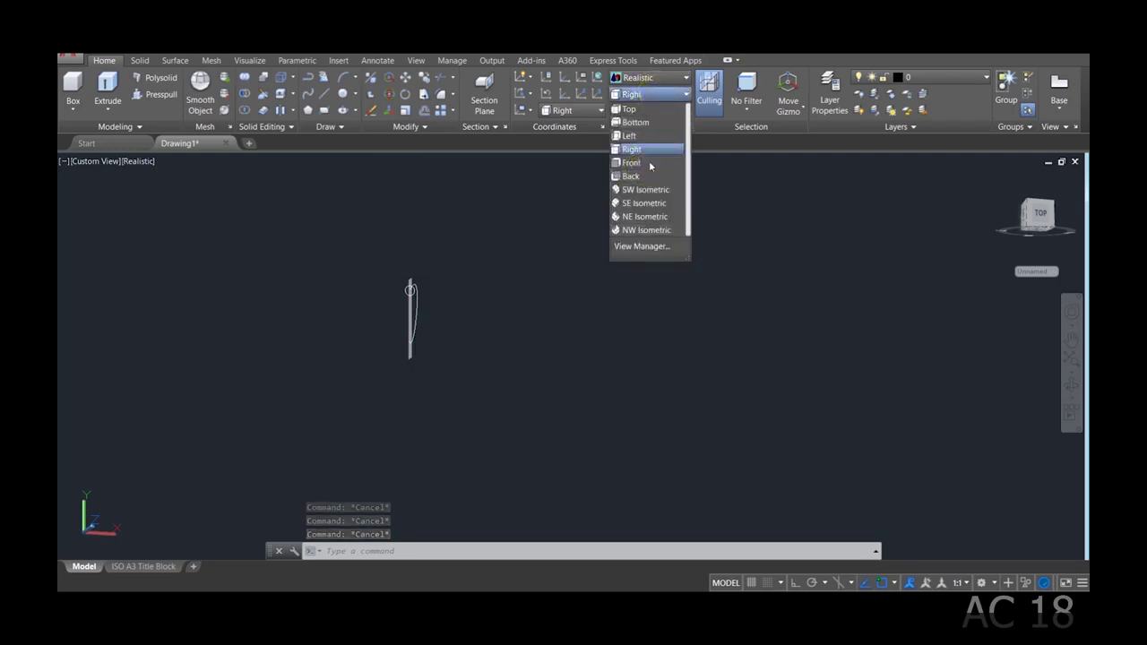
In the front view, delete the extra vertical line.
click(645, 162)
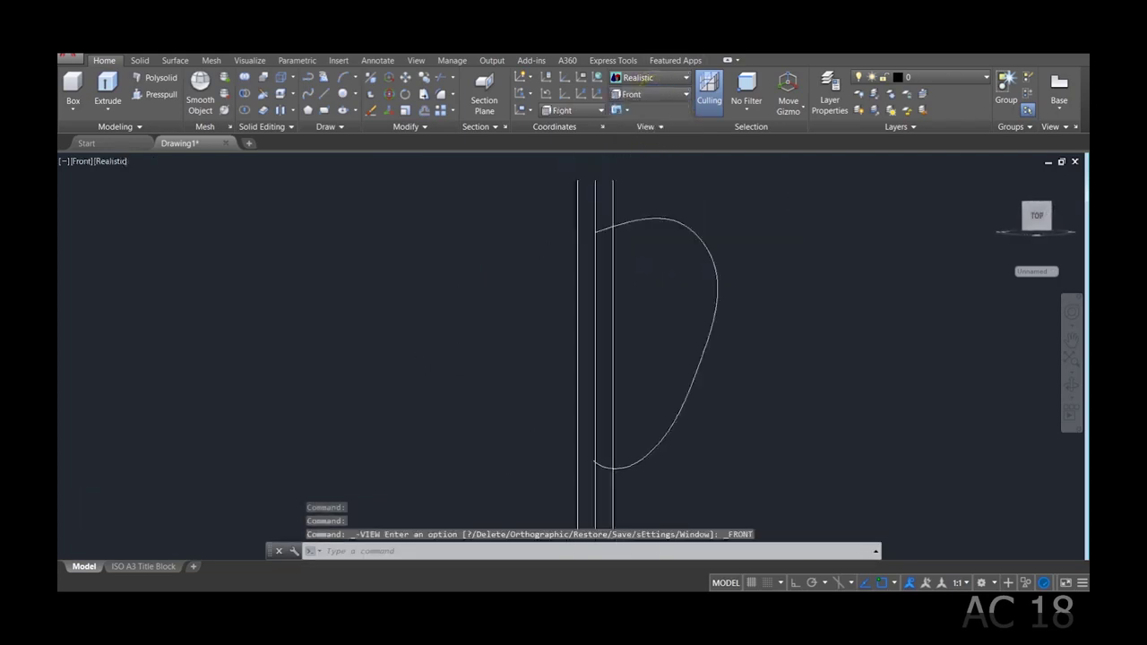
drag(604, 400, 594, 409)
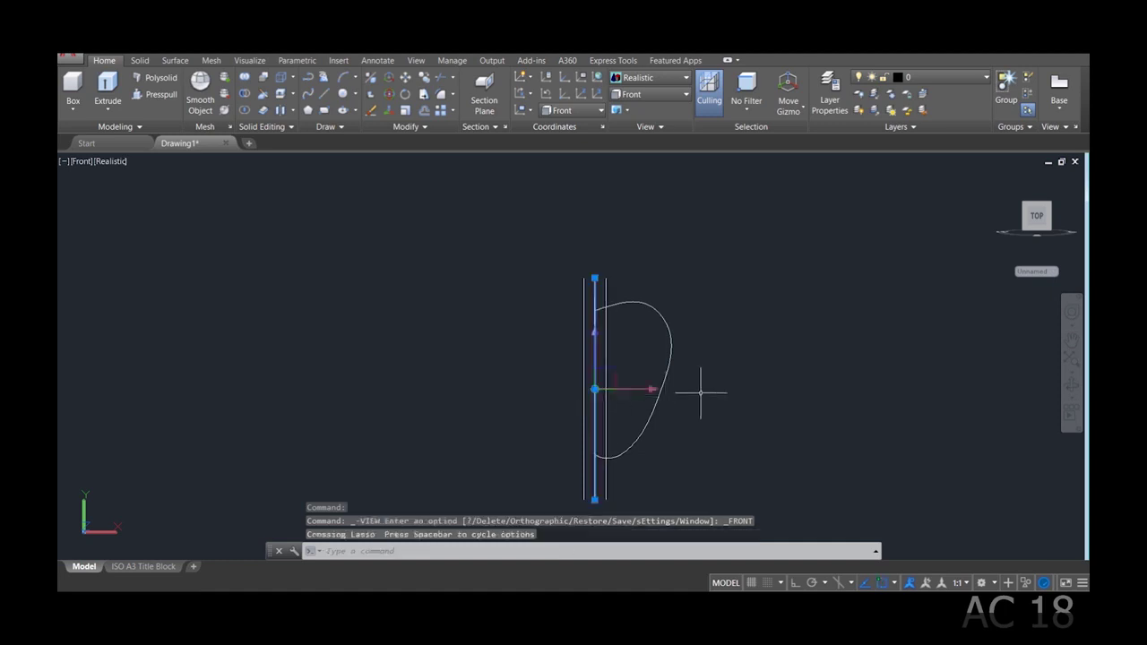
key(Delete)
scroll(592, 407, up, 2)
scroll(599, 400, down, 4)
scroll(595, 358, up, 2)
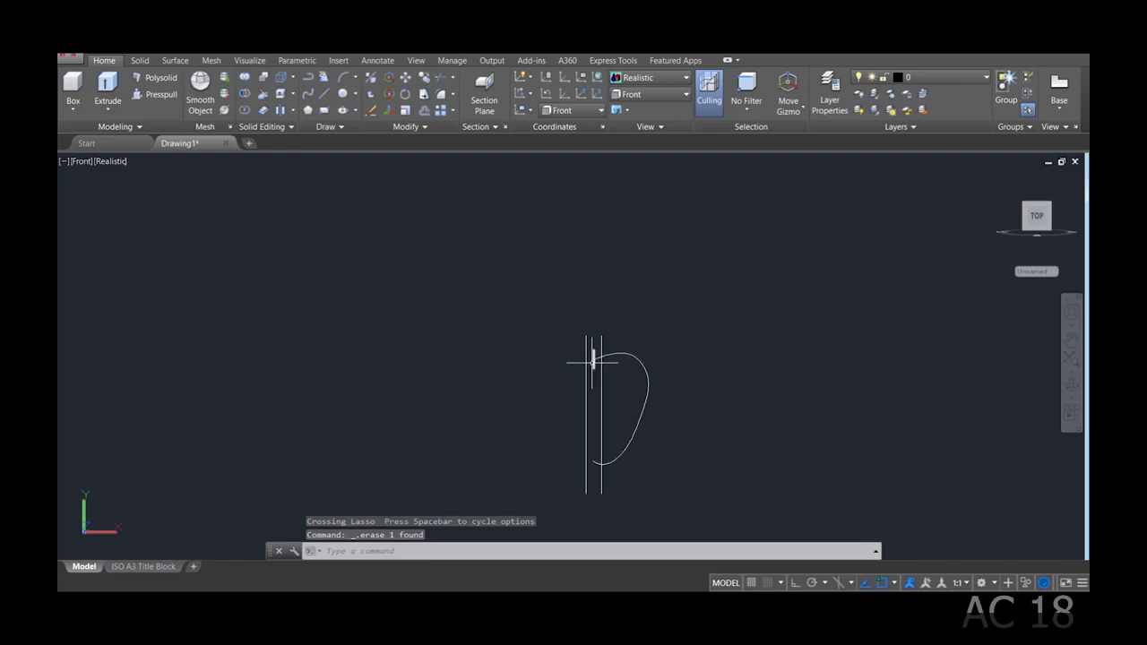
text(c)
Start a circle and then an arc at the line top, cancelling both.
key(Return)
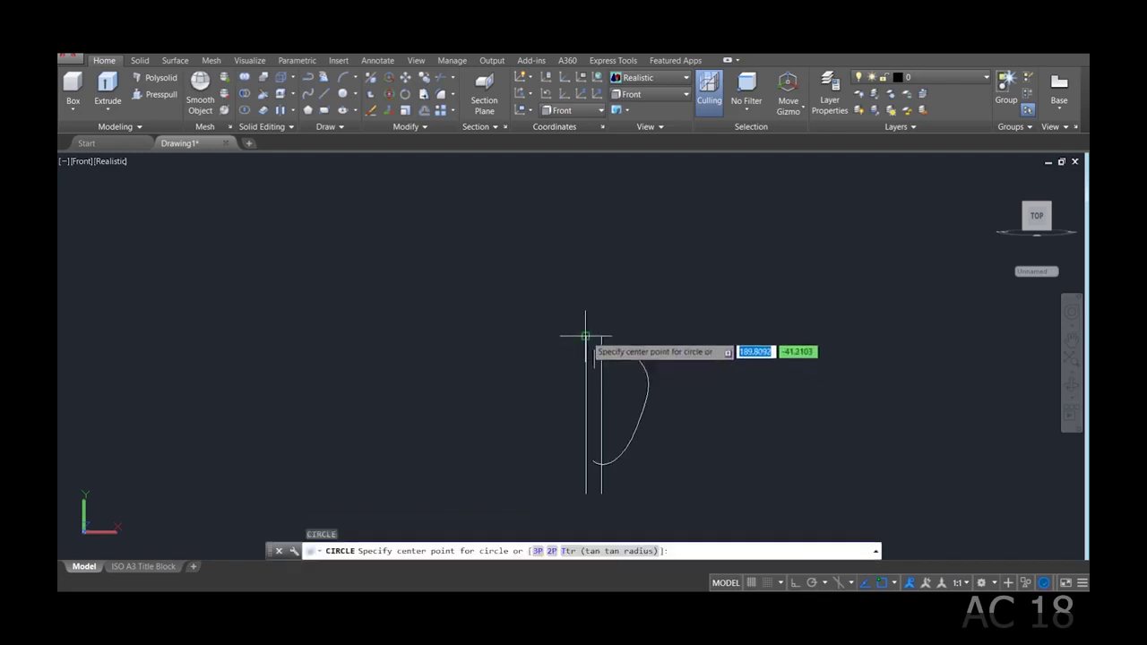
key(Escape)
text(a)
key(Return)
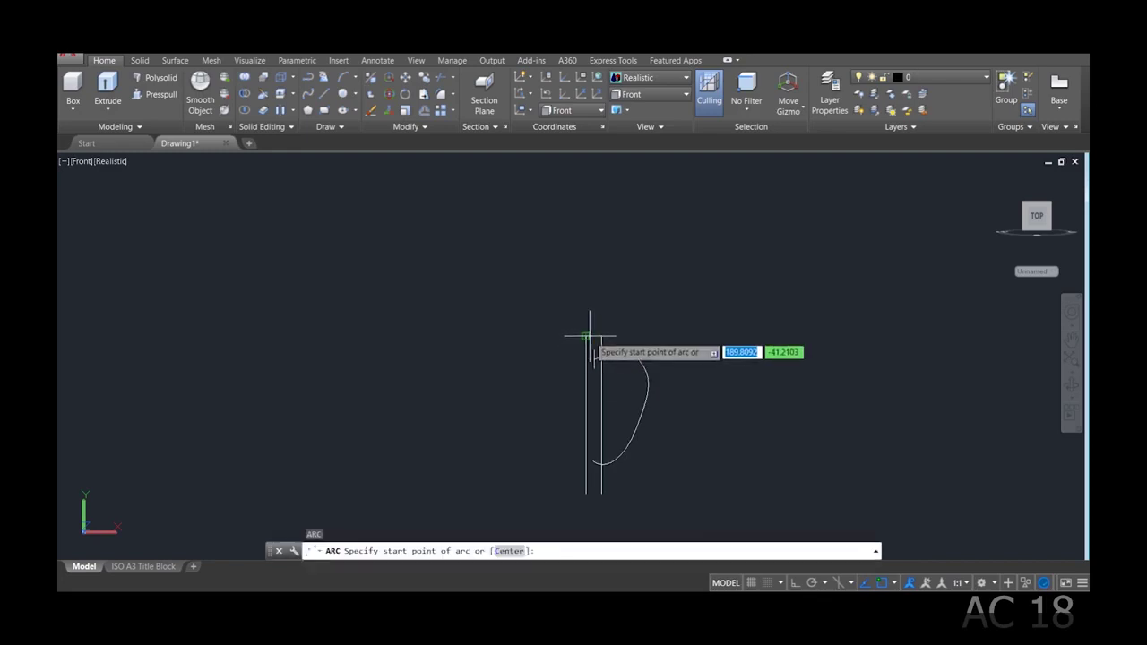
click(590, 336)
click(603, 335)
scroll(599, 338, up, 2)
scroll(599, 338, up, 1)
scroll(600, 338, up, 2)
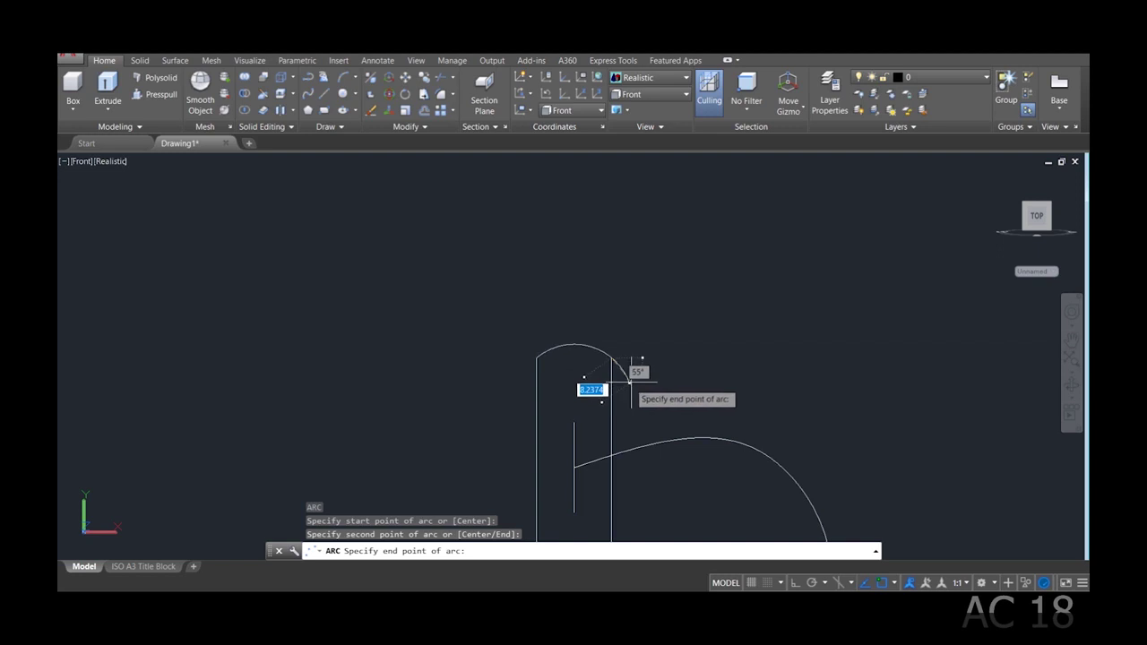
key(Escape)
Pan and zoom to bring the tops of the lines into view.
scroll(626, 388, up, 2)
scroll(626, 387, down, 3)
scroll(623, 502, down, 1)
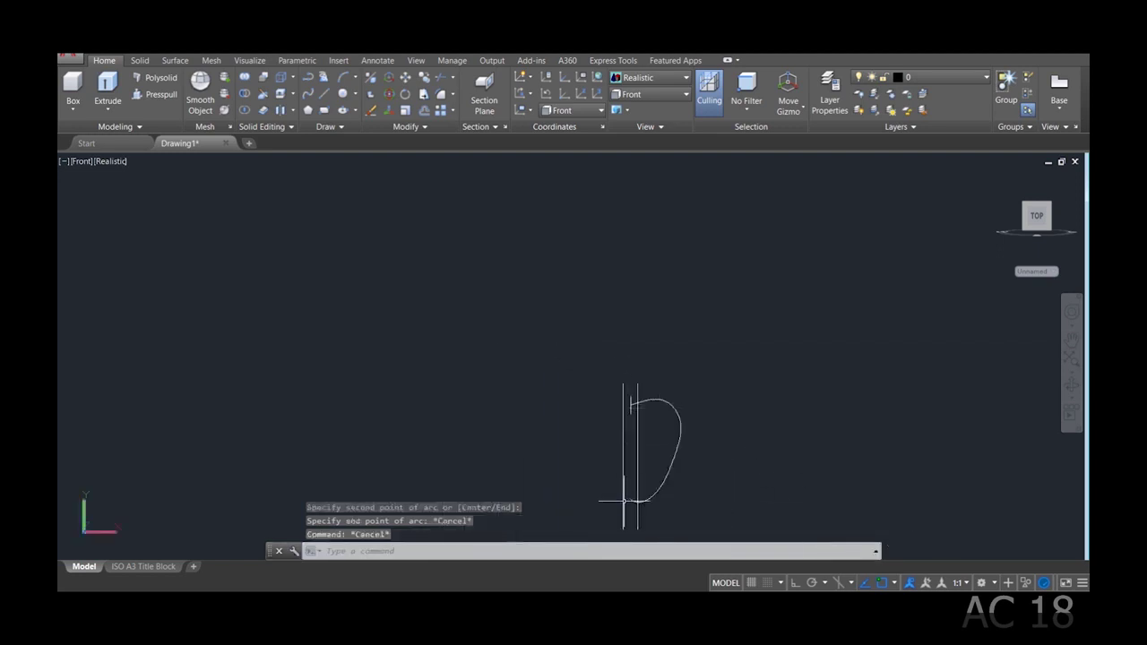
middle_drag(631, 405, 634, 338)
scroll(618, 354, up, 1)
scroll(611, 345, up, 3)
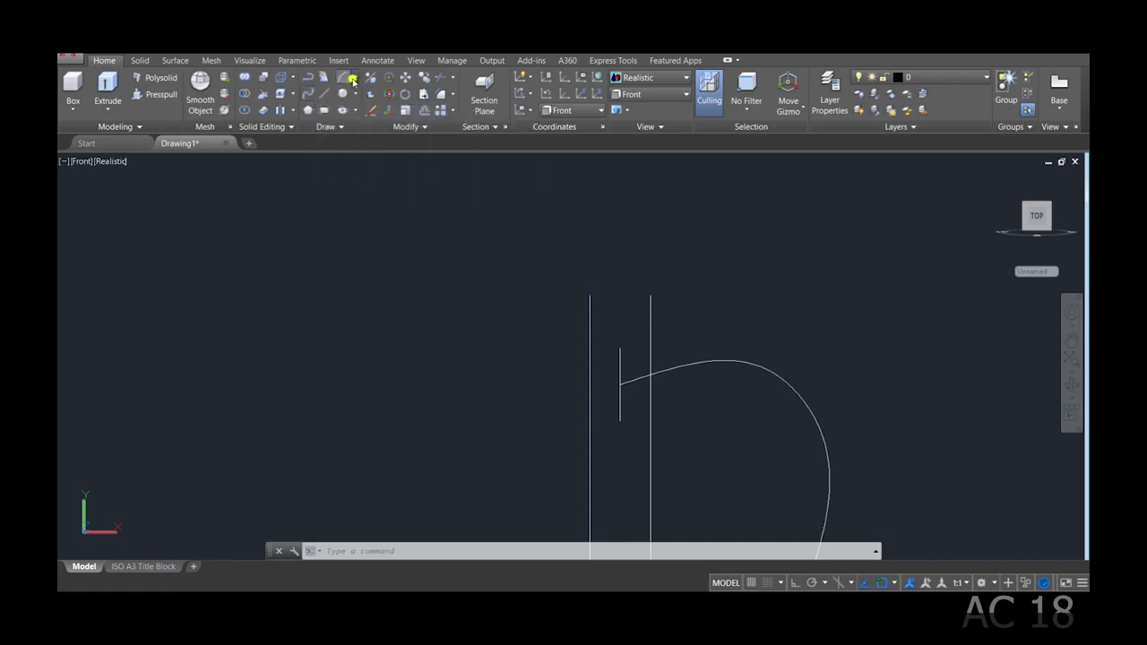
click(353, 79)
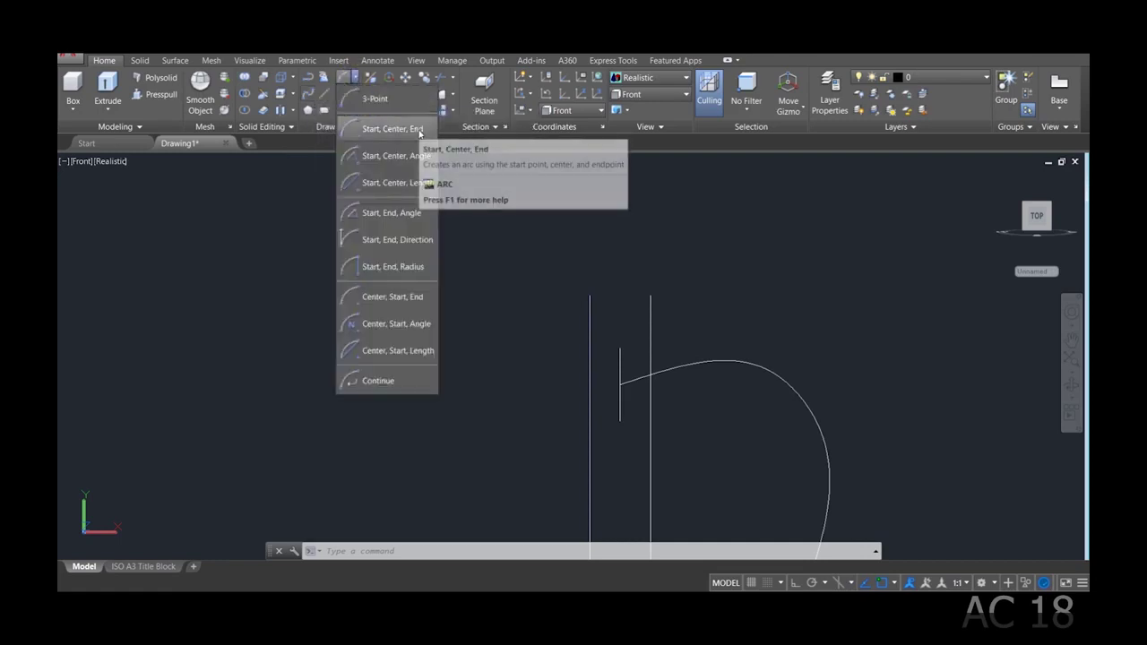
click(416, 132)
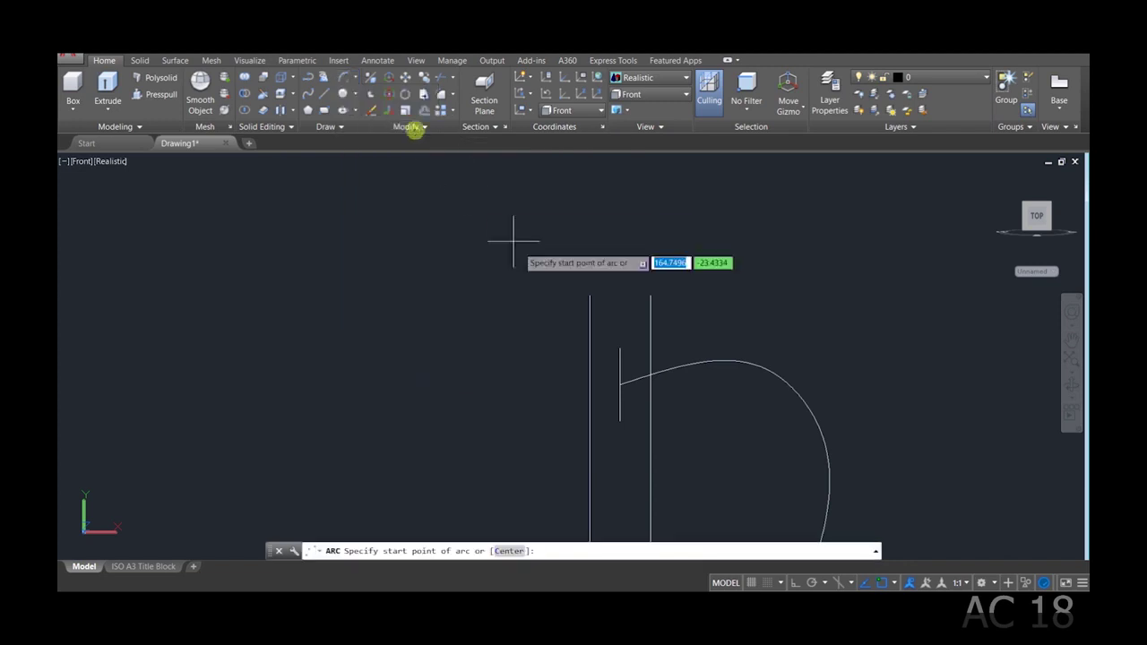
click(590, 295)
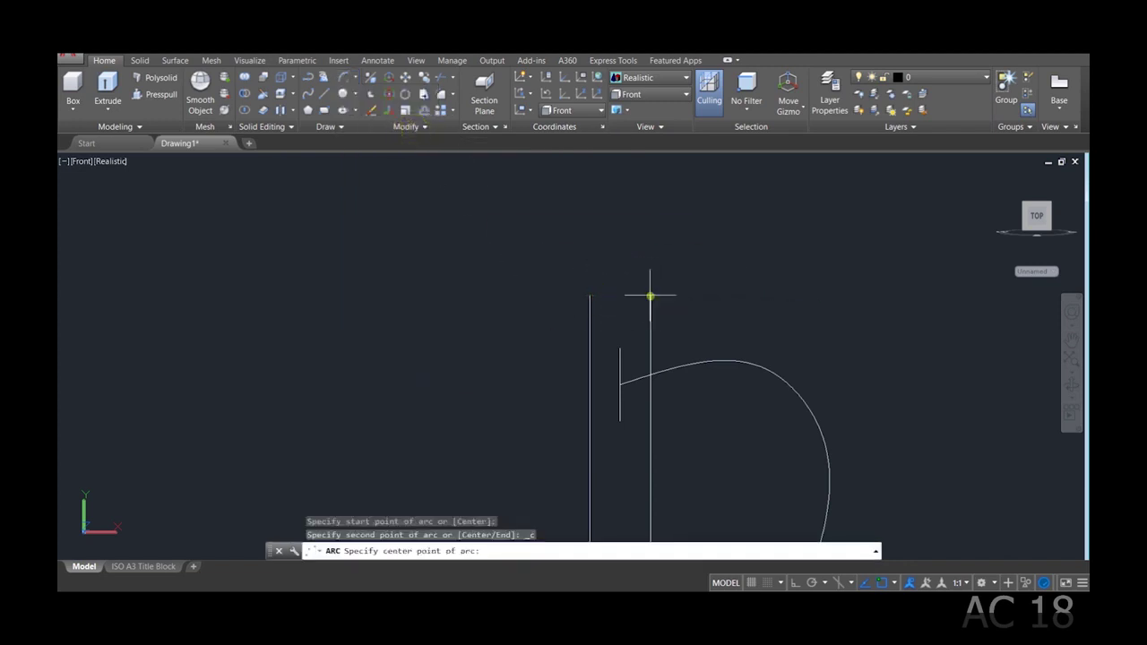
click(650, 296)
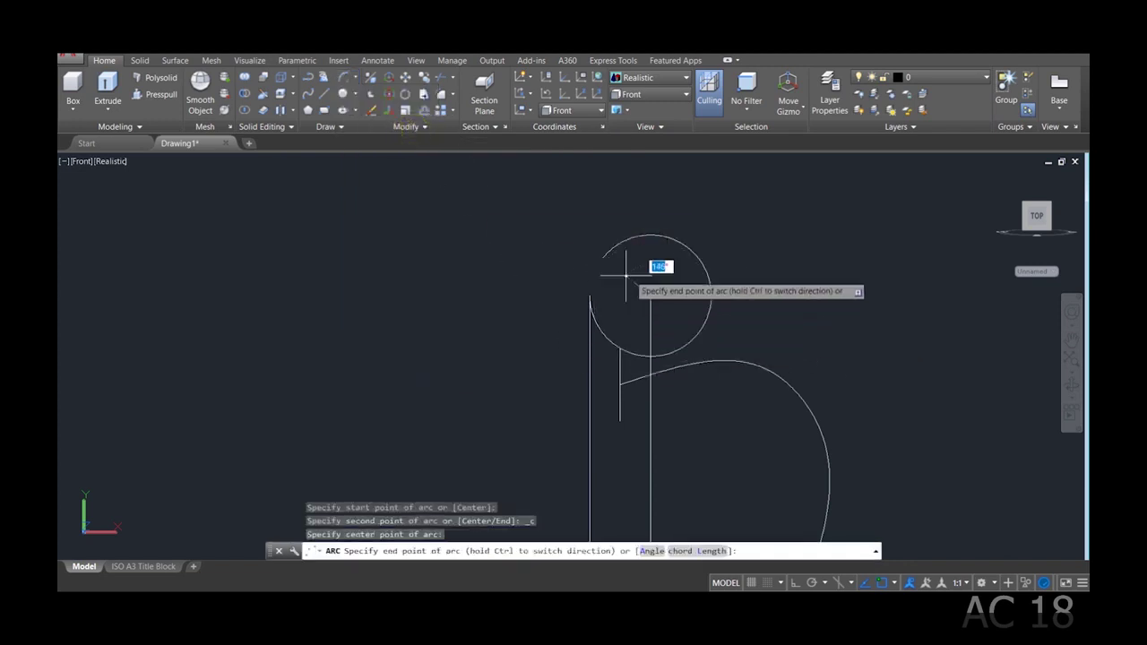
key(Escape)
key(Return)
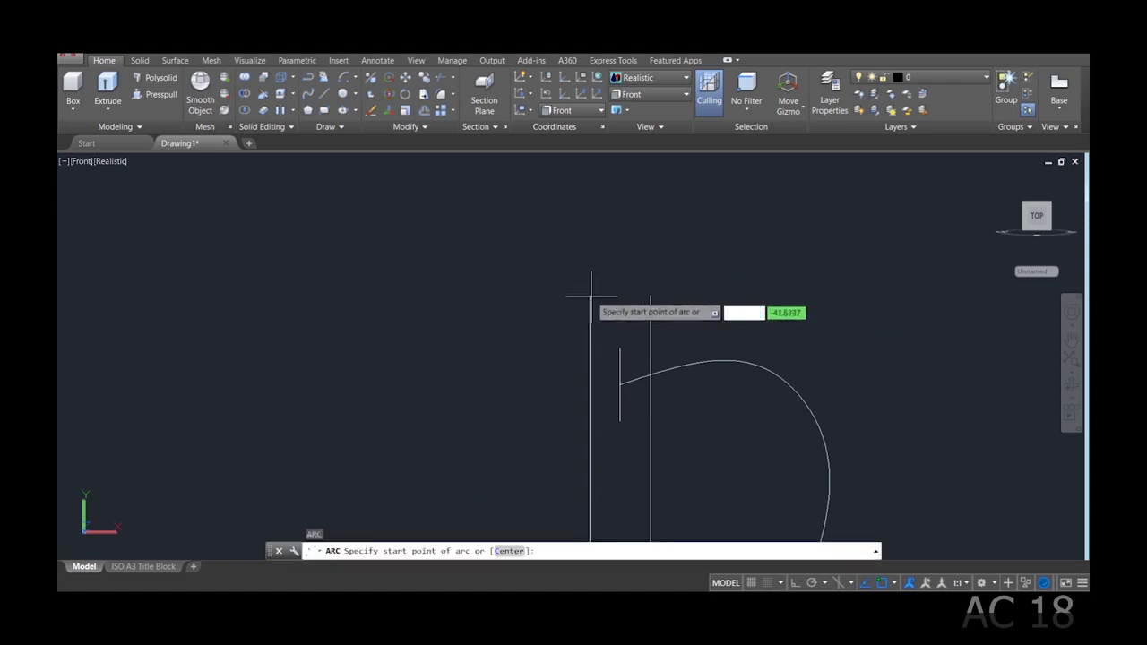
click(590, 295)
click(651, 296)
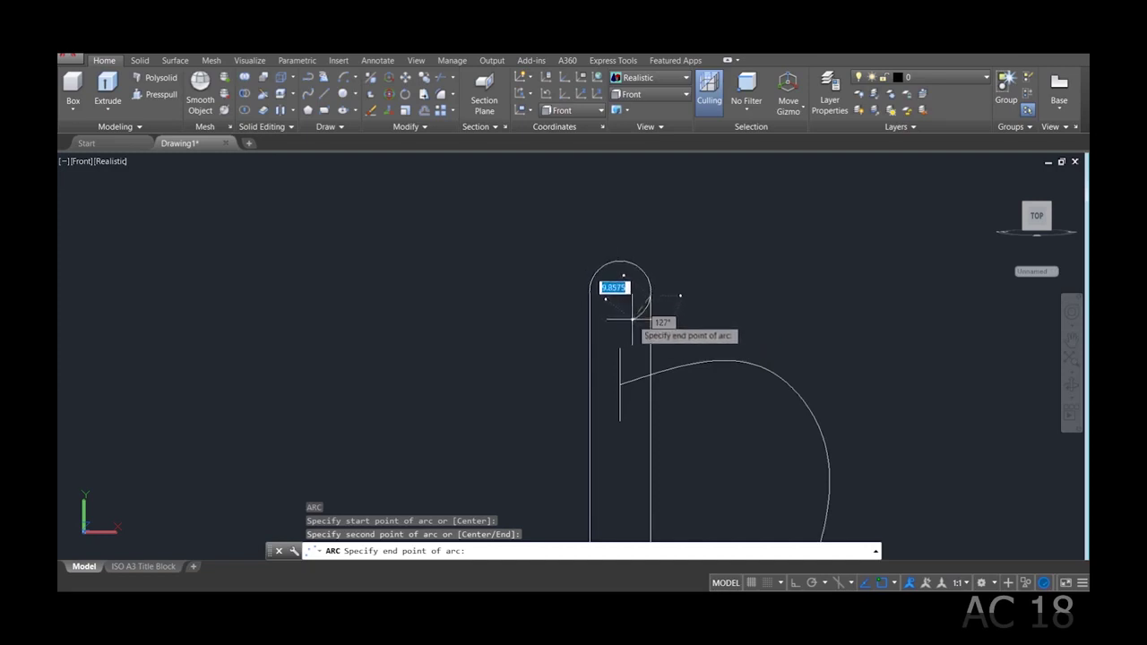
click(633, 319)
key(Escape)
key(Escape)
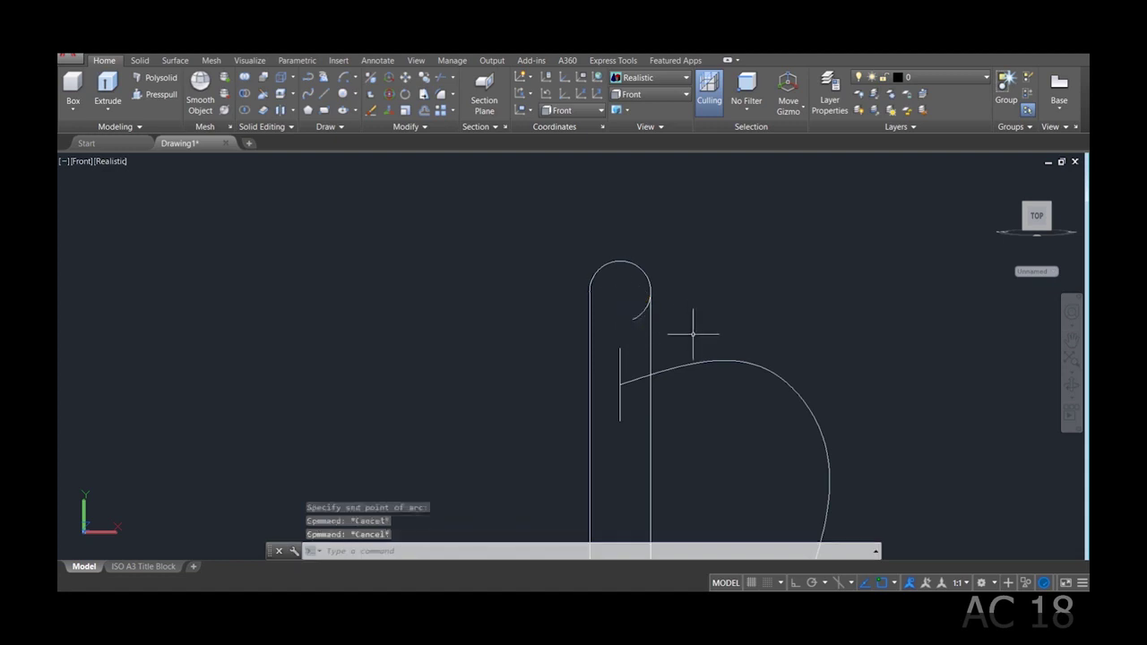
text(tr)
key(Return)
key(Return)
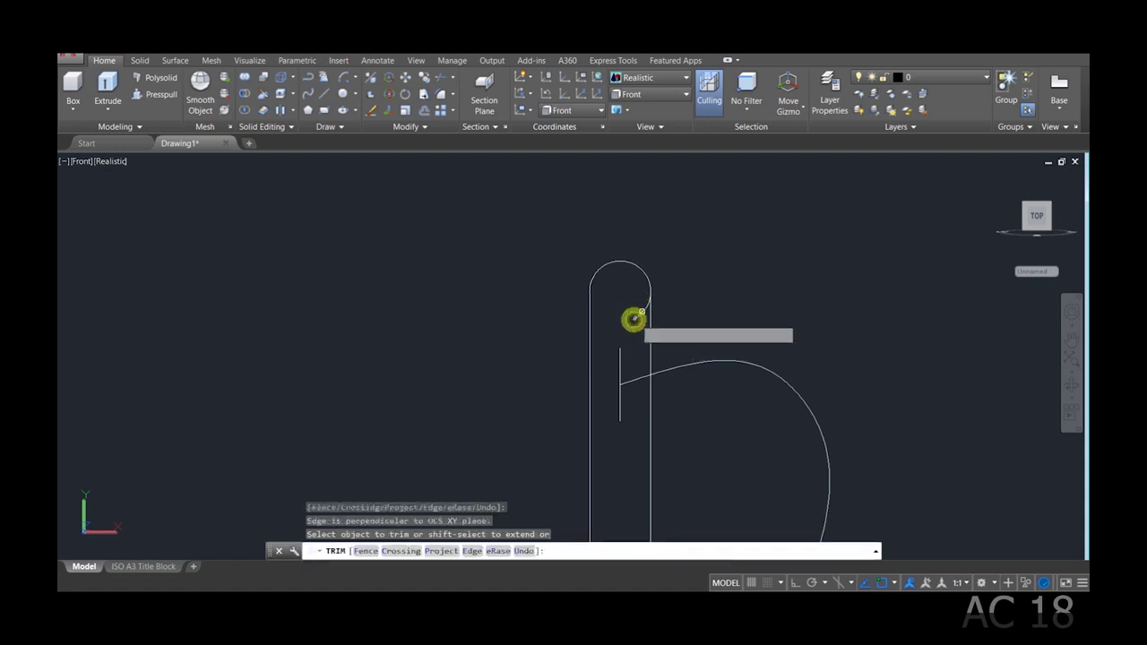
key(Escape)
key(Escape)
text(tr)
key(Return)
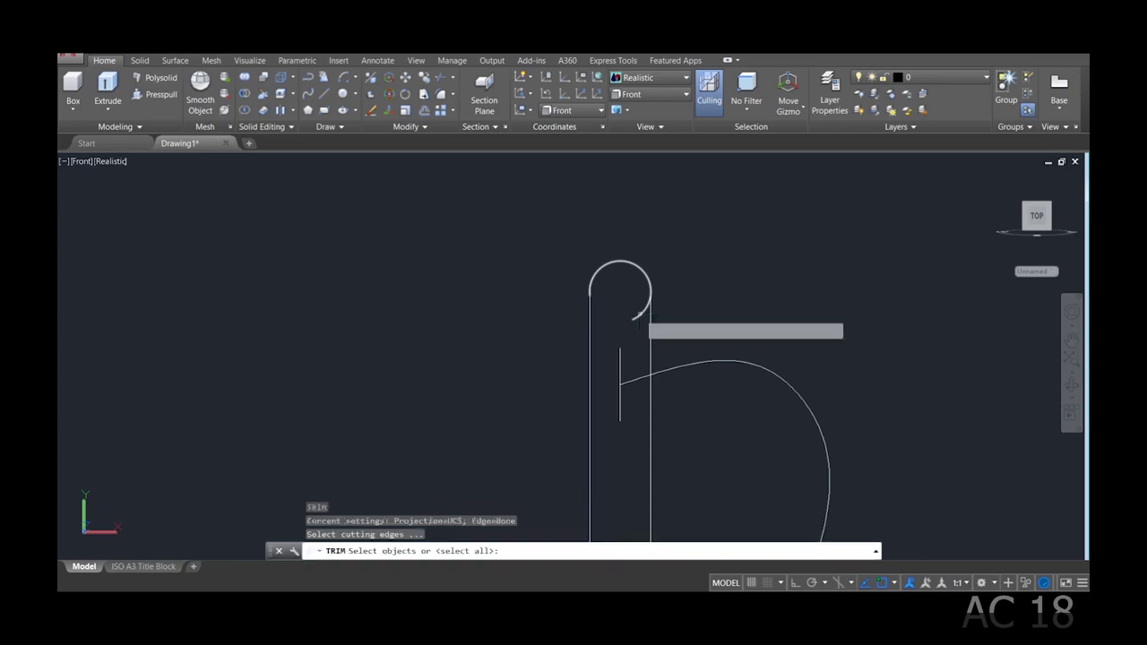
key(Return)
key(Escape)
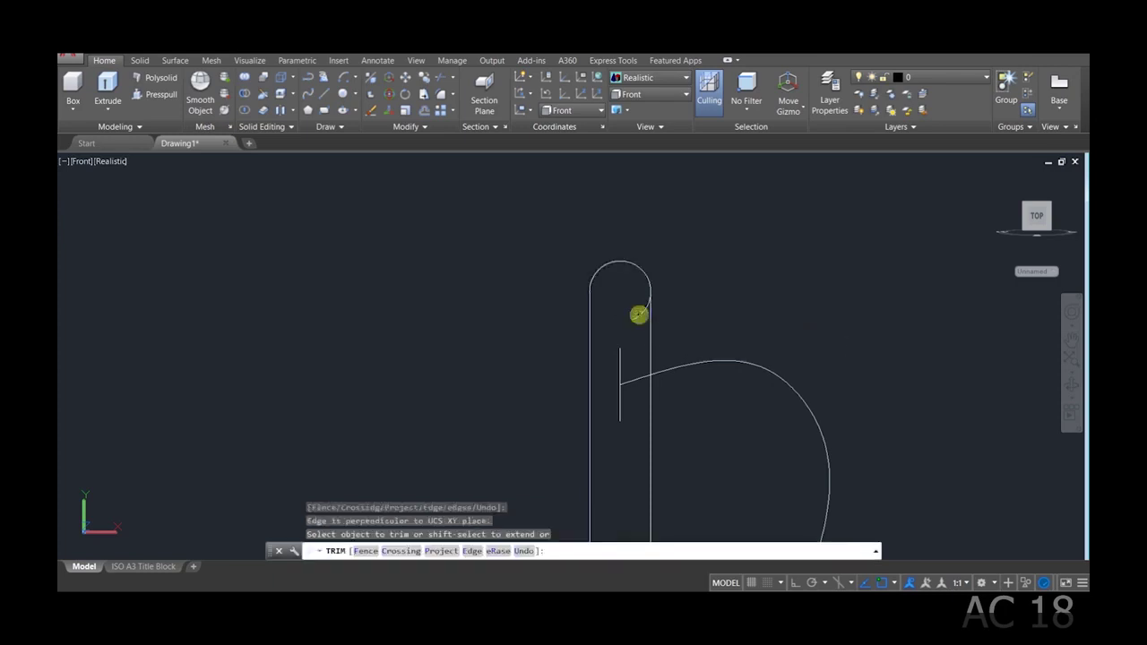
key(Escape)
click(657, 254)
click(610, 288)
key(Delete)
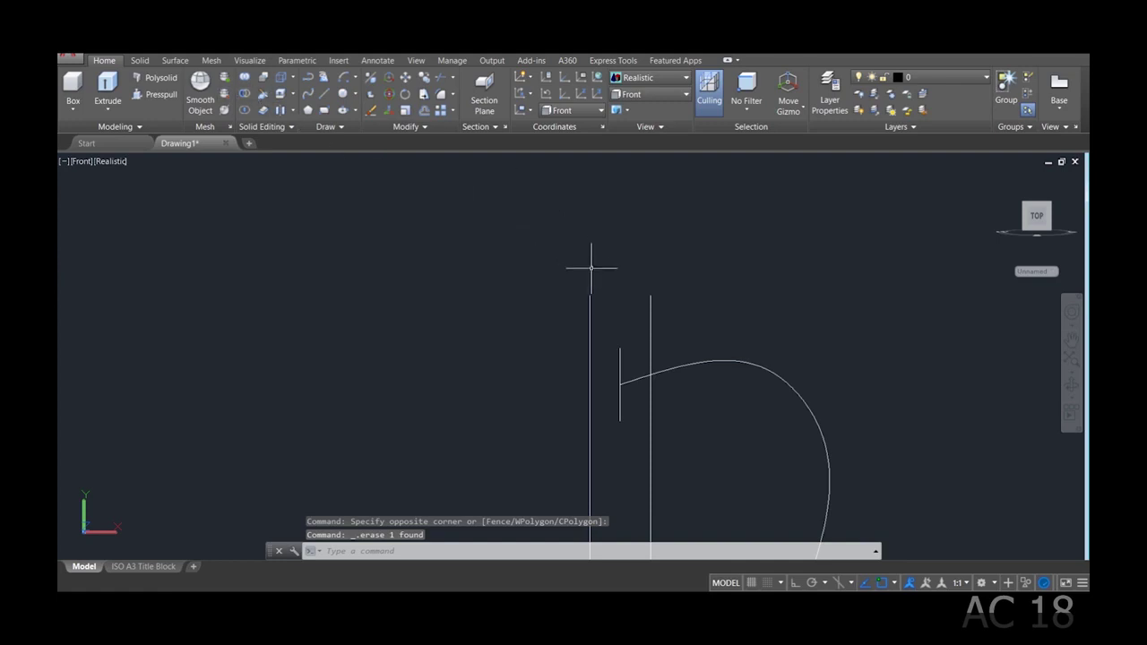
Fillet the left and right line tops together into a rounded cap.
key(Return)
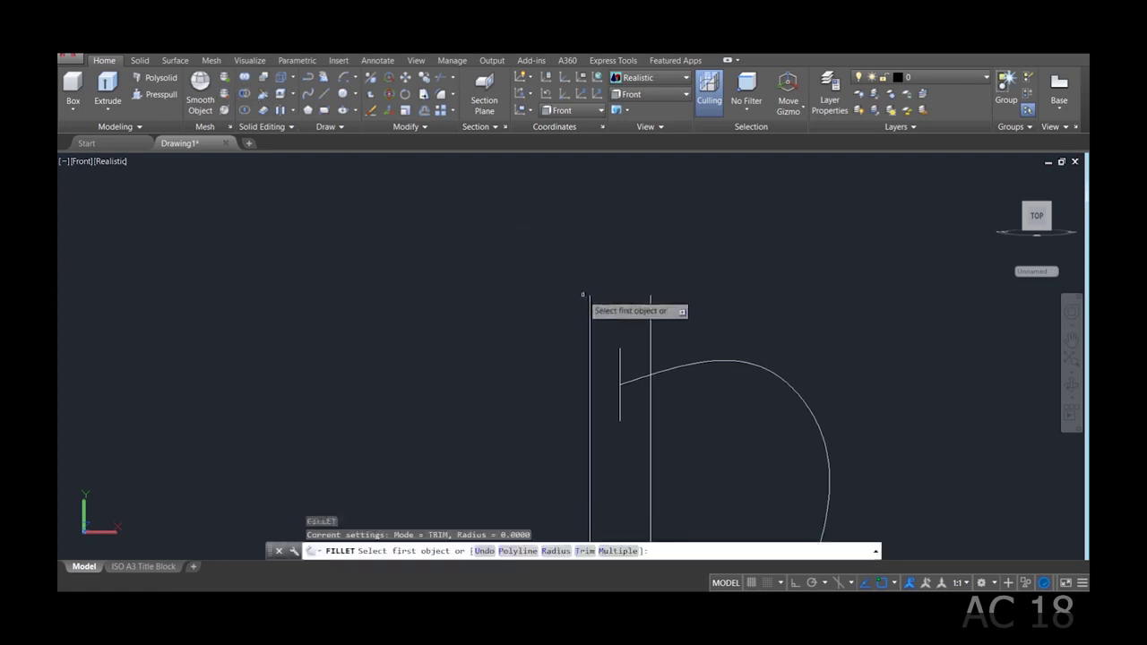
click(589, 308)
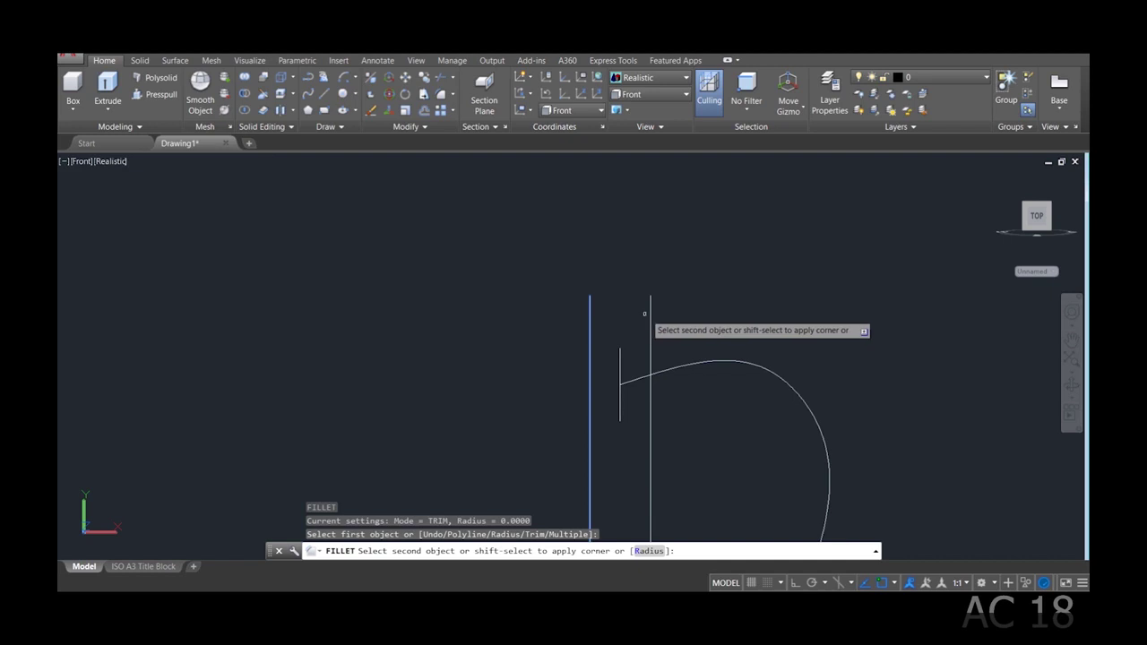
click(651, 316)
scroll(627, 295, up, 2)
scroll(654, 403, down, 4)
scroll(671, 454, down, 1)
scroll(666, 369, up, 5)
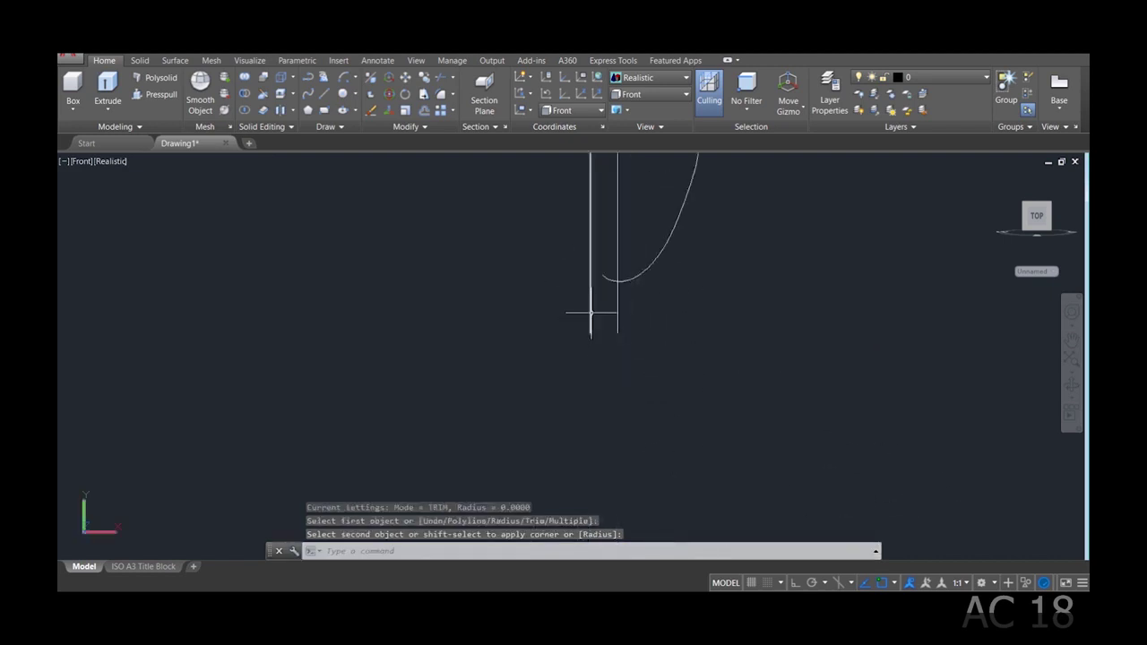
Draw a 20-unit line leftward from the wall line's bottom end.
text(l)
key(Return)
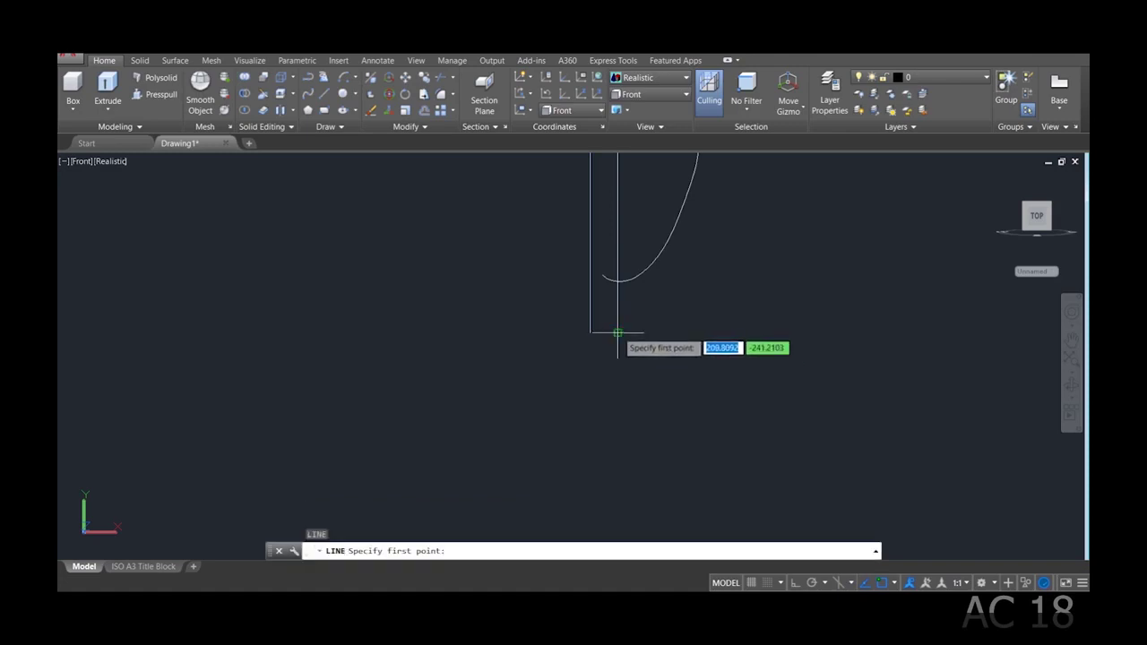
click(617, 332)
text(20)
key(Return)
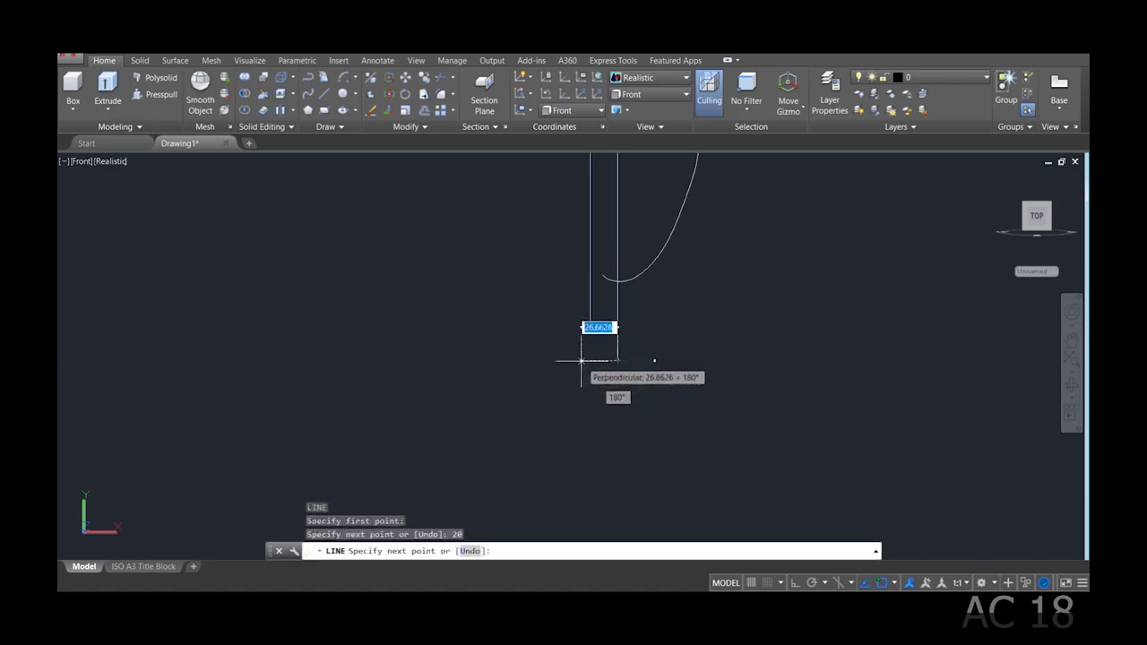
scroll(536, 363, up, 2)
scroll(536, 363, down, 3)
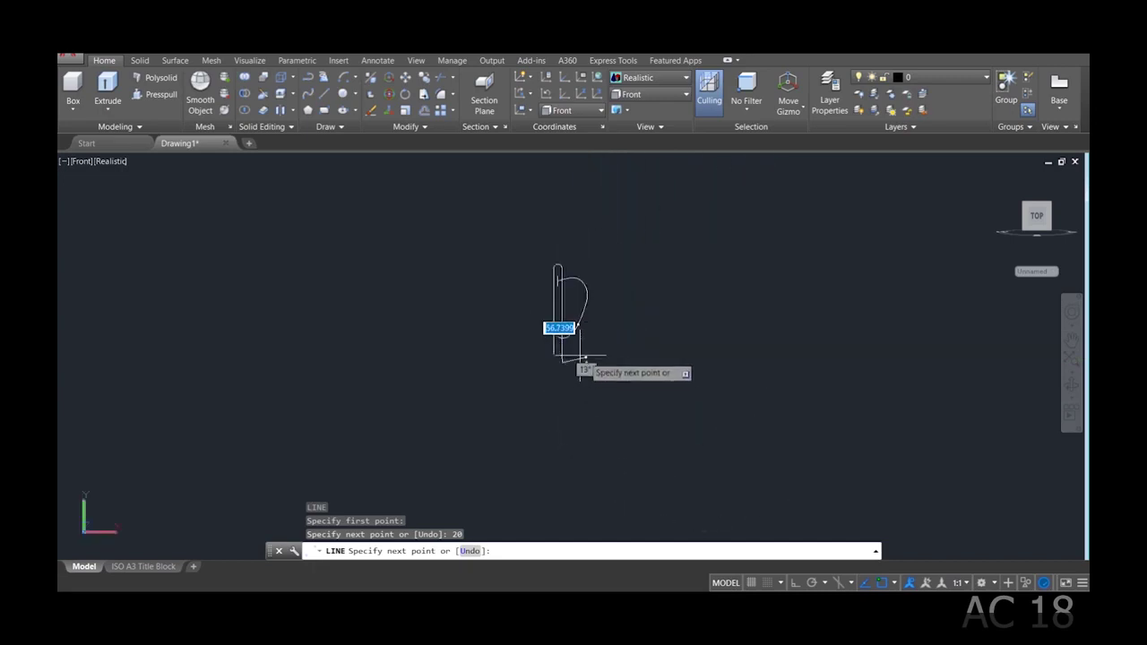
key(Escape)
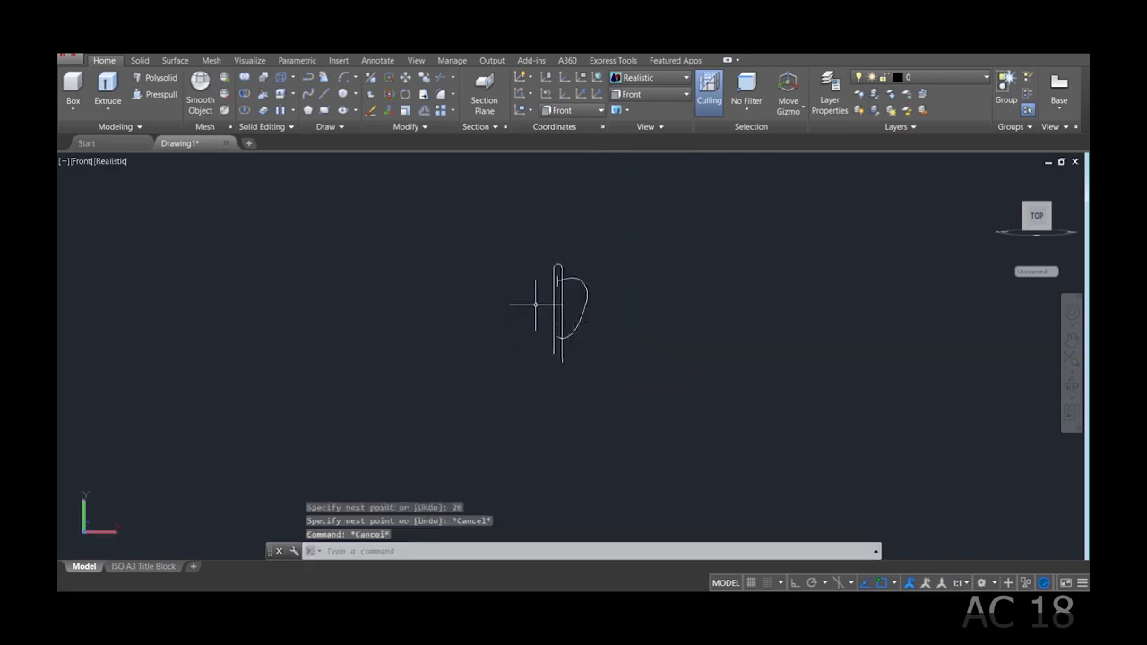
Offset a copy of the vertical line 50 units to the left.
key(Return)
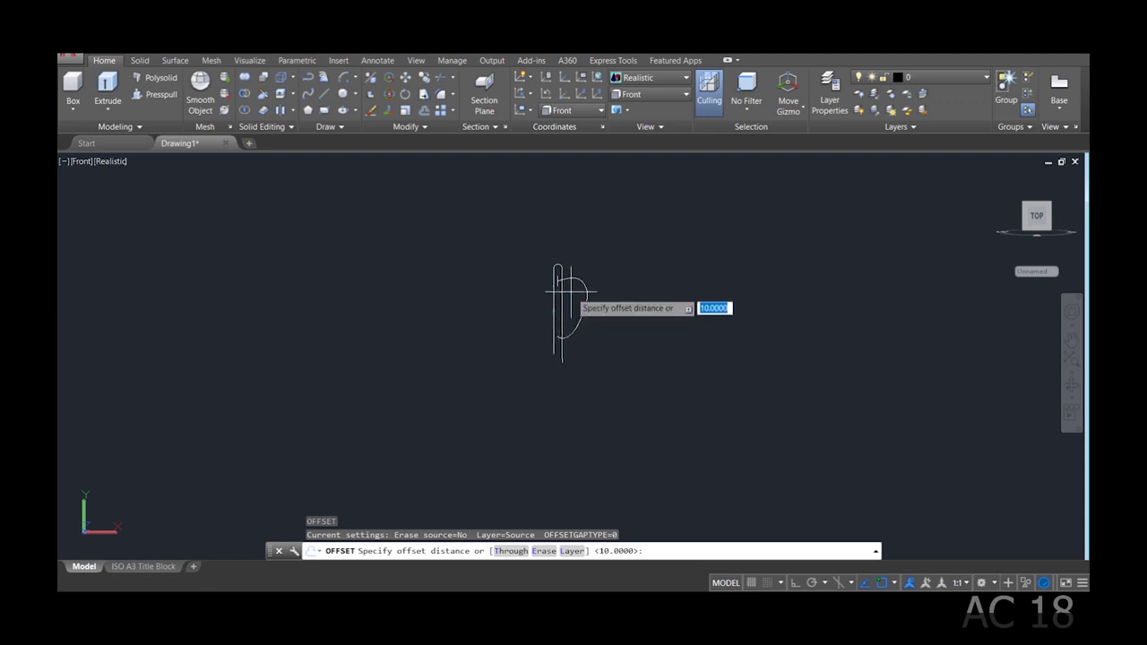
text(50)
key(Return)
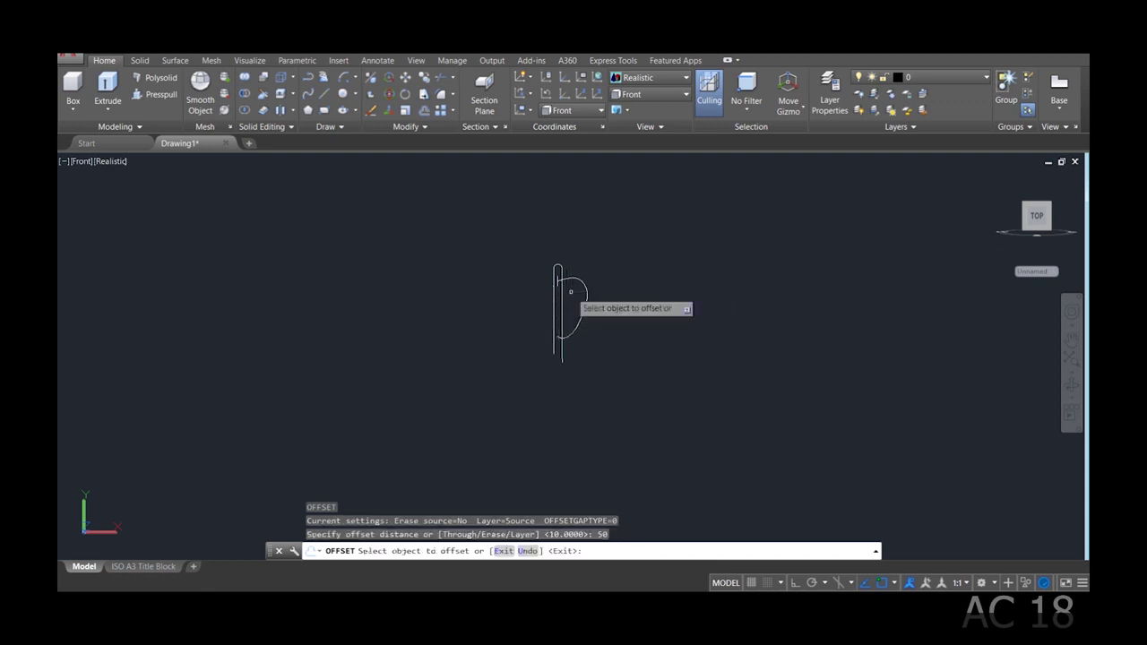
click(554, 304)
click(540, 307)
key(Escape)
scroll(563, 368, down, 3)
scroll(564, 381, up, 2)
scroll(591, 332, up, 2)
scroll(612, 316, up, 2)
scroll(612, 316, up, 2)
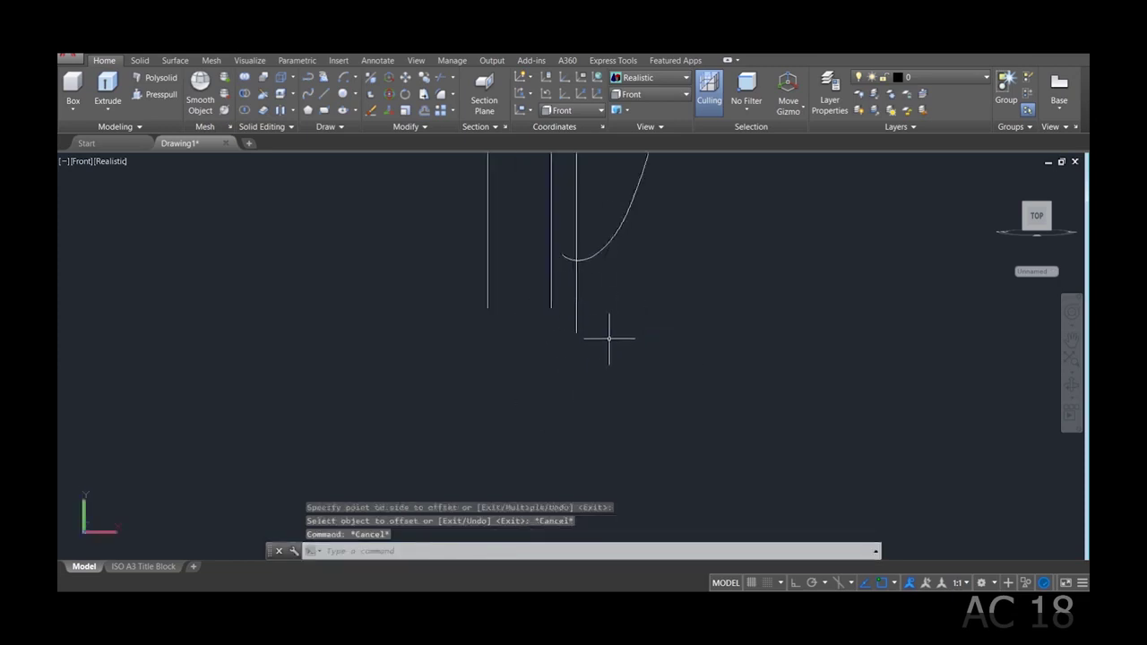
Shorten the vertical line by 10 units by stretching its bottom grip.
click(576, 301)
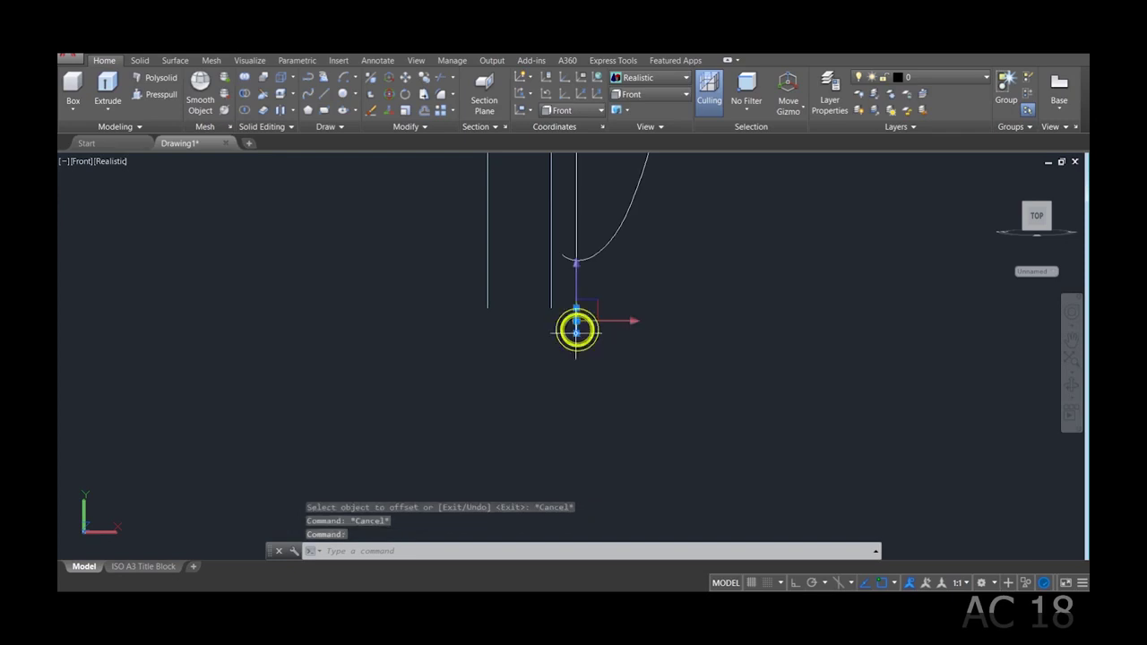
click(576, 309)
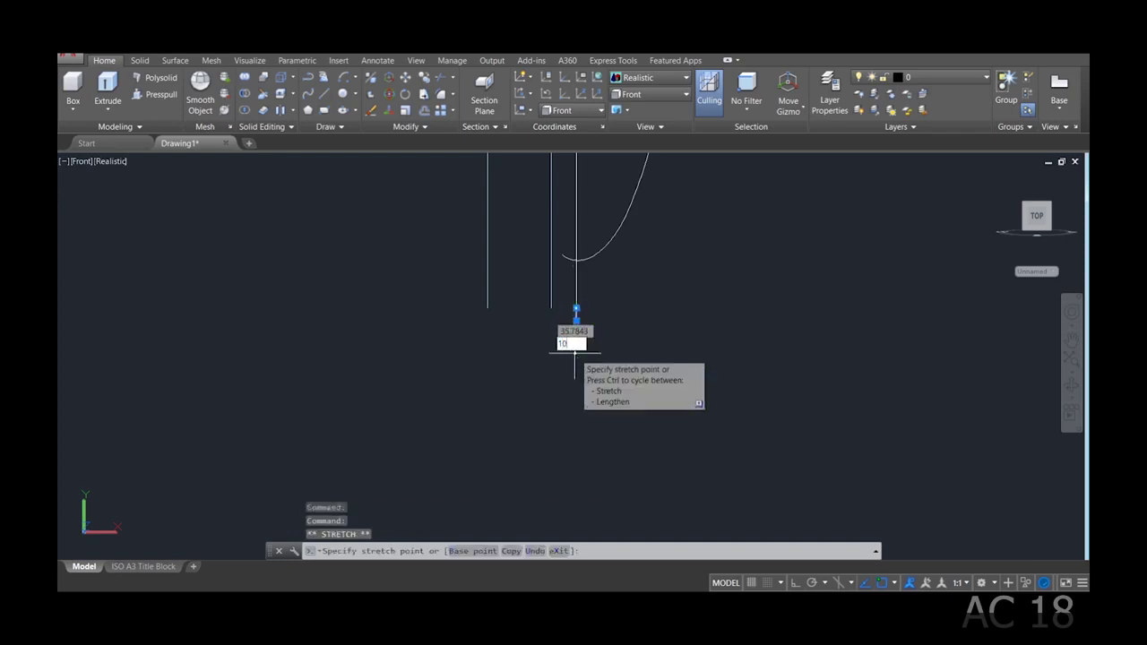
key(Return)
key(Escape)
key(Escape)
key(Escape)
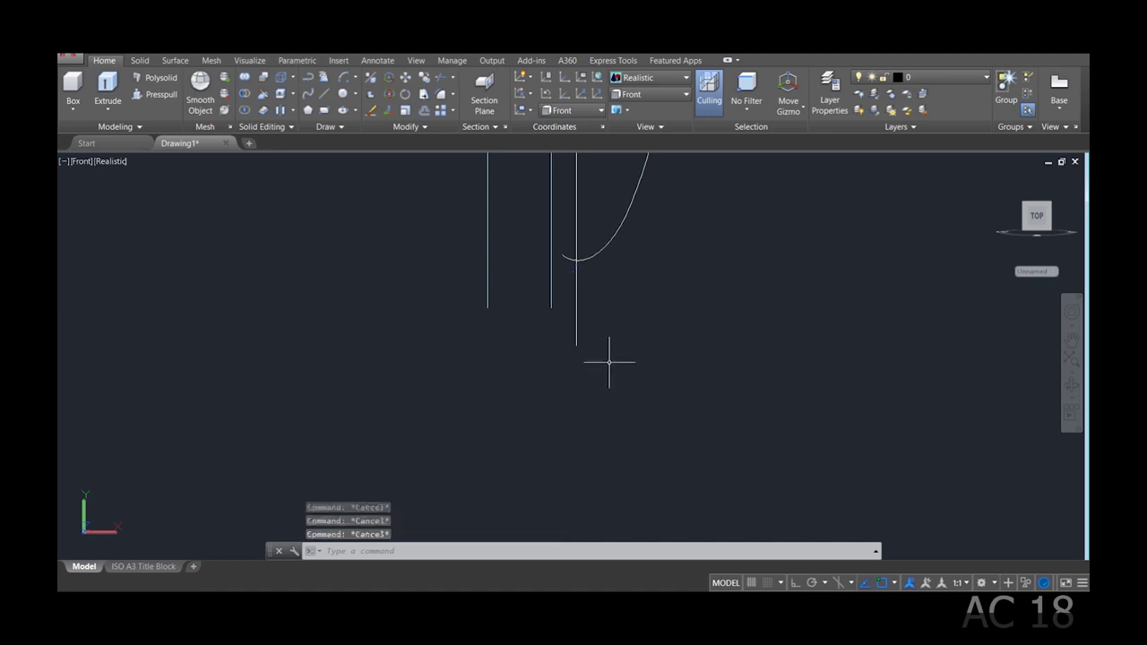
click(576, 334)
key(Escape)
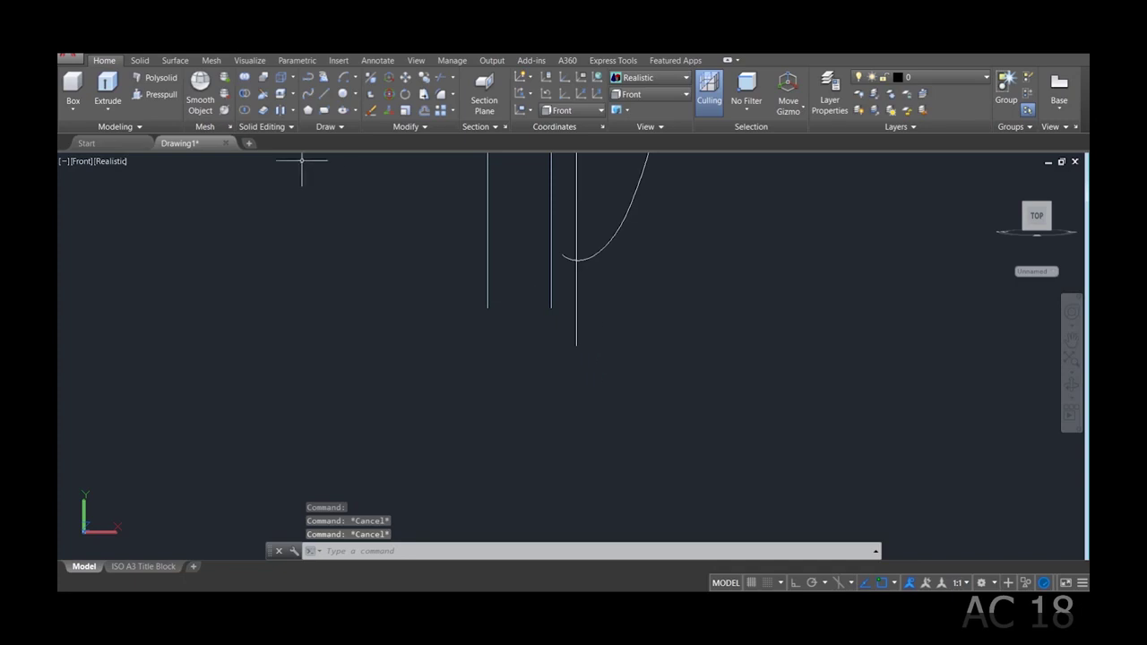
Offset a copy of the line 20 units to the left.
text(o)
key(Return)
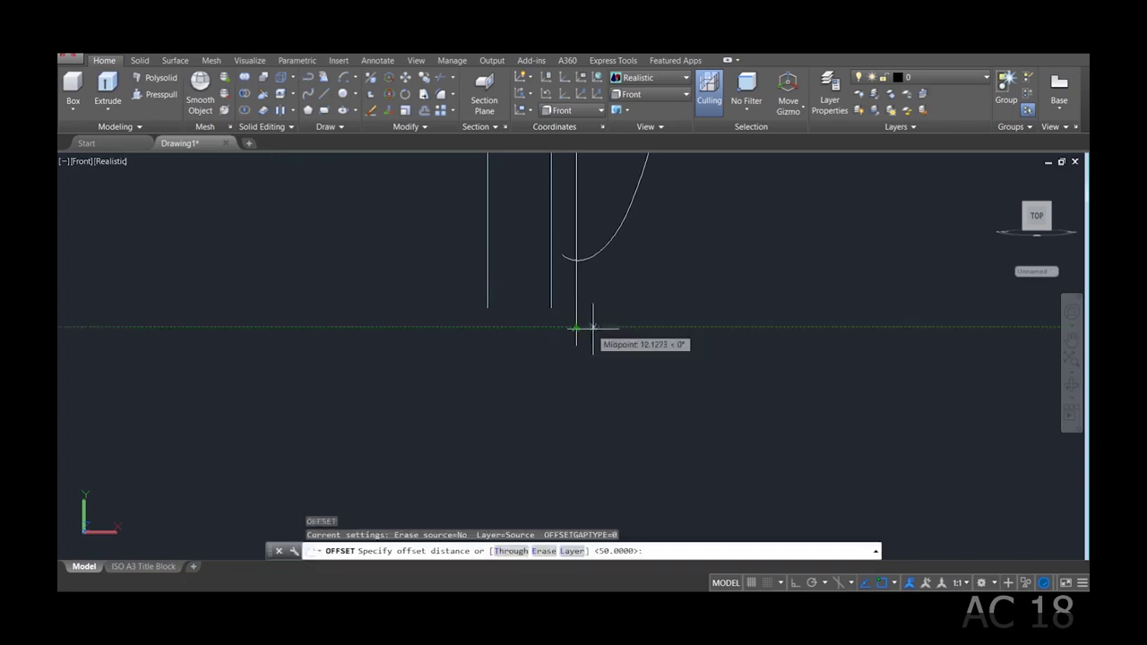
text(20)
key(Return)
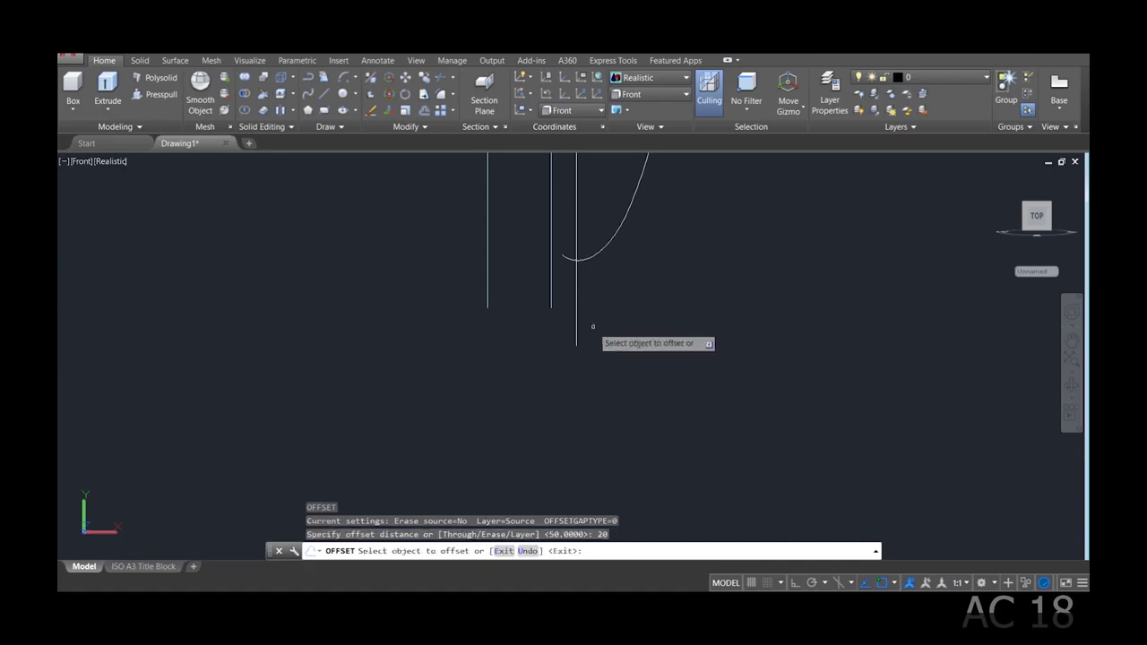
click(577, 329)
click(559, 330)
key(Escape)
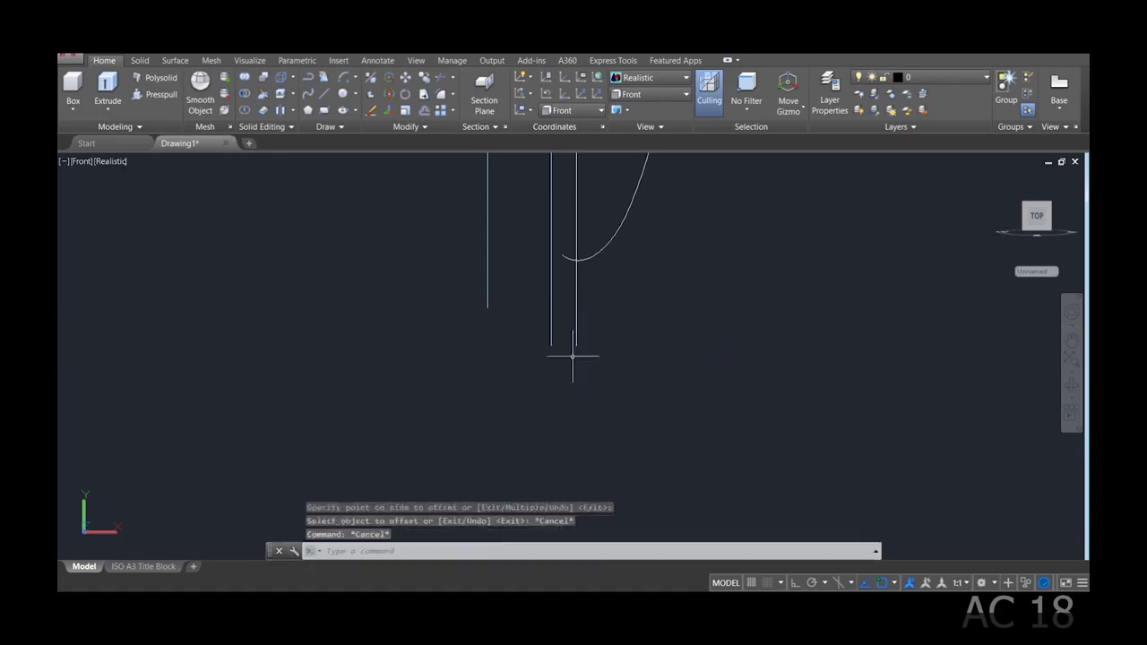
key(Return)
Fillet the two inner wall lines into a rounded bottom and delete the leftover short line.
click(575, 327)
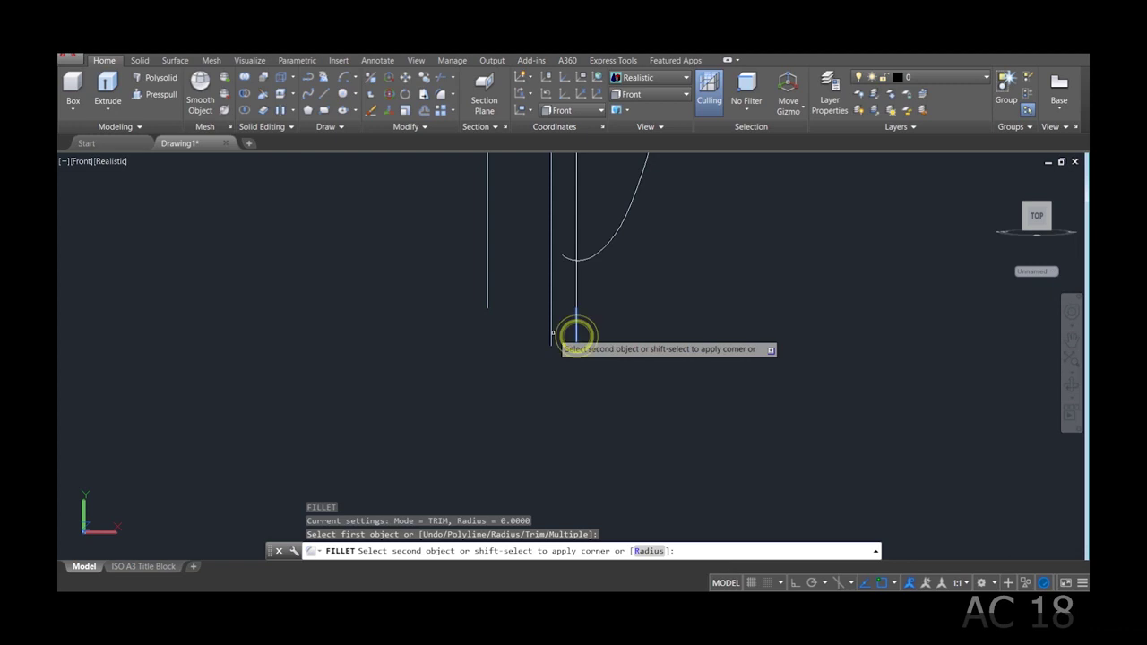
click(551, 333)
key(Escape)
key(Escape)
click(551, 330)
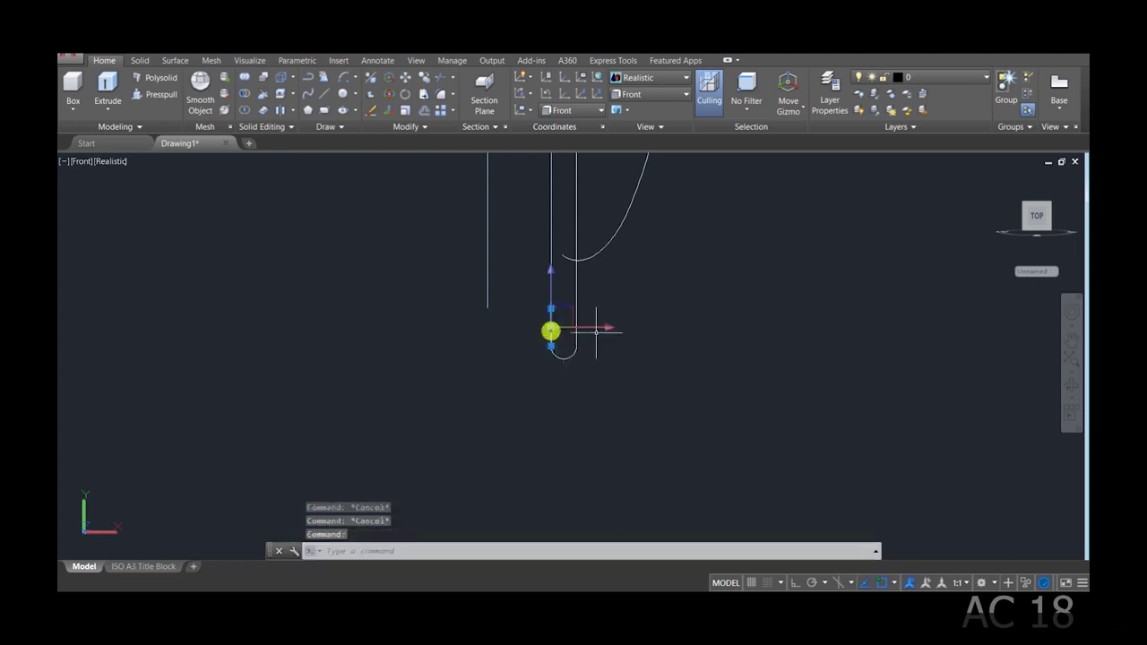
key(Delete)
Move the outer vertical line 25 units to the left.
scroll(574, 347, up, 3)
scroll(577, 332, down, 5)
scroll(538, 323, up, 2)
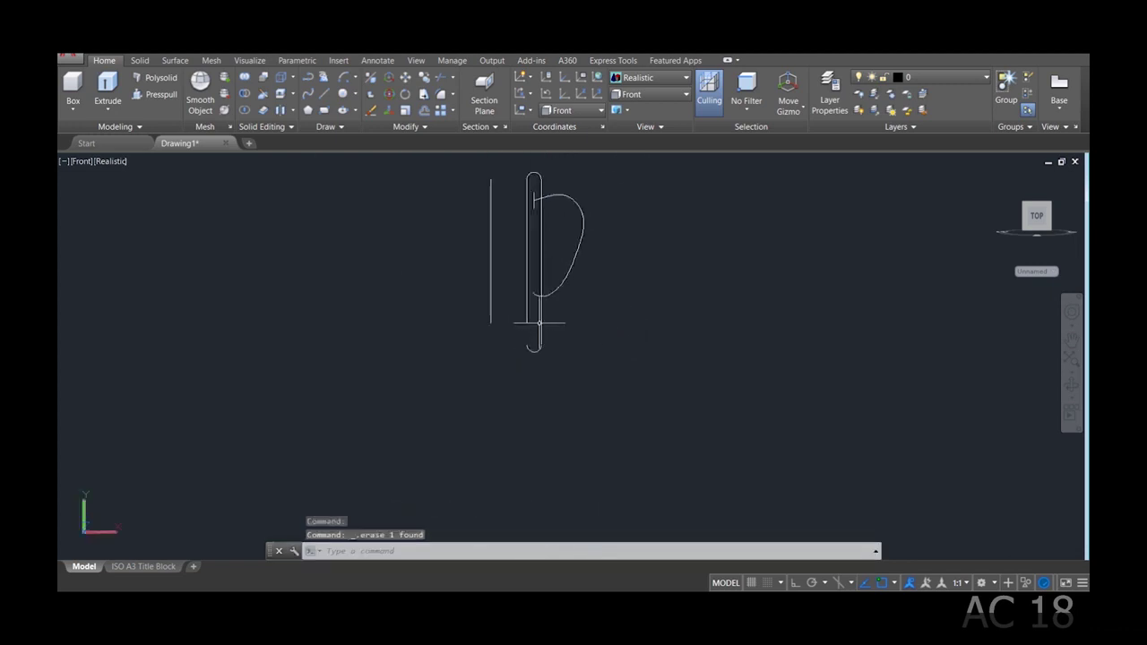
click(499, 282)
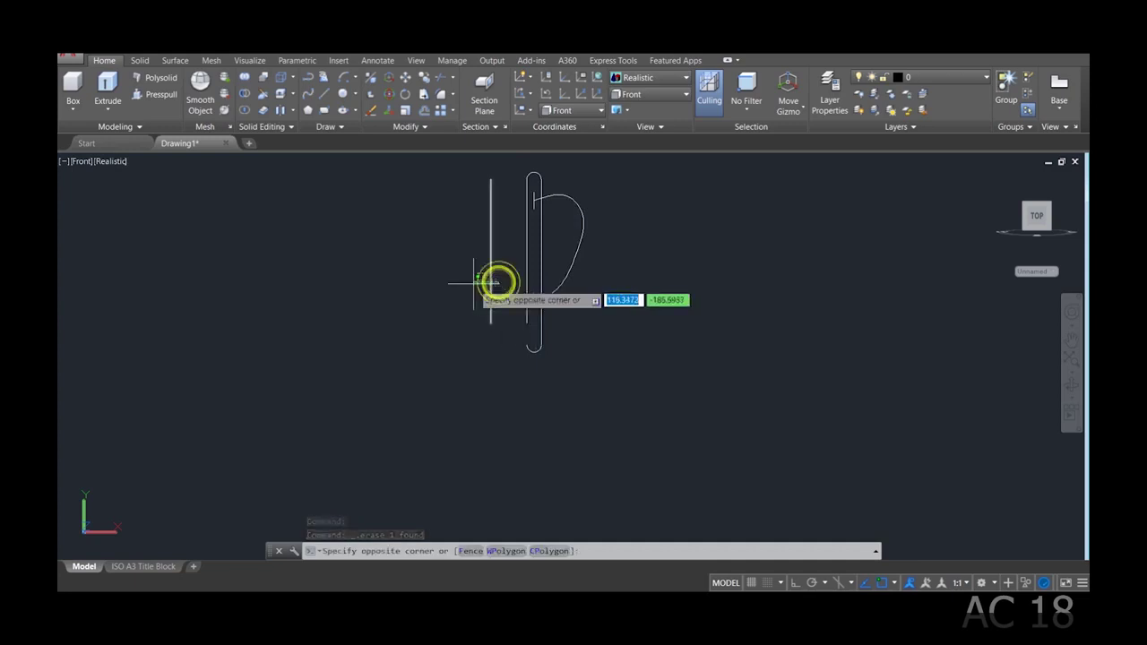
click(473, 285)
text(m)
key(Return)
click(486, 389)
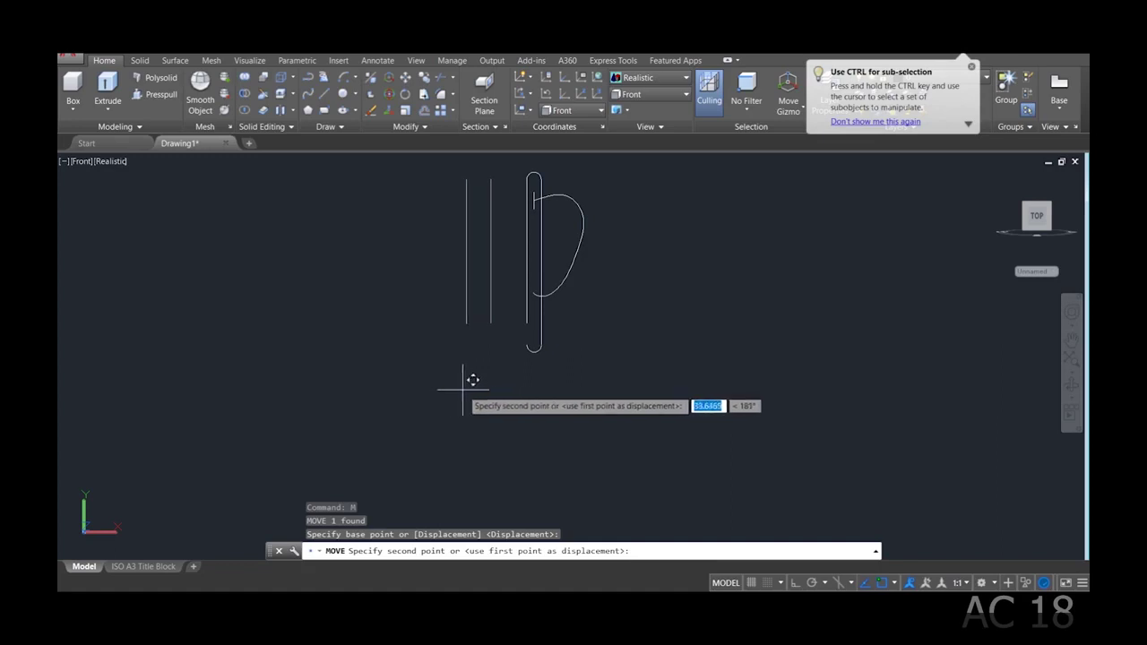
text(25)
key(Return)
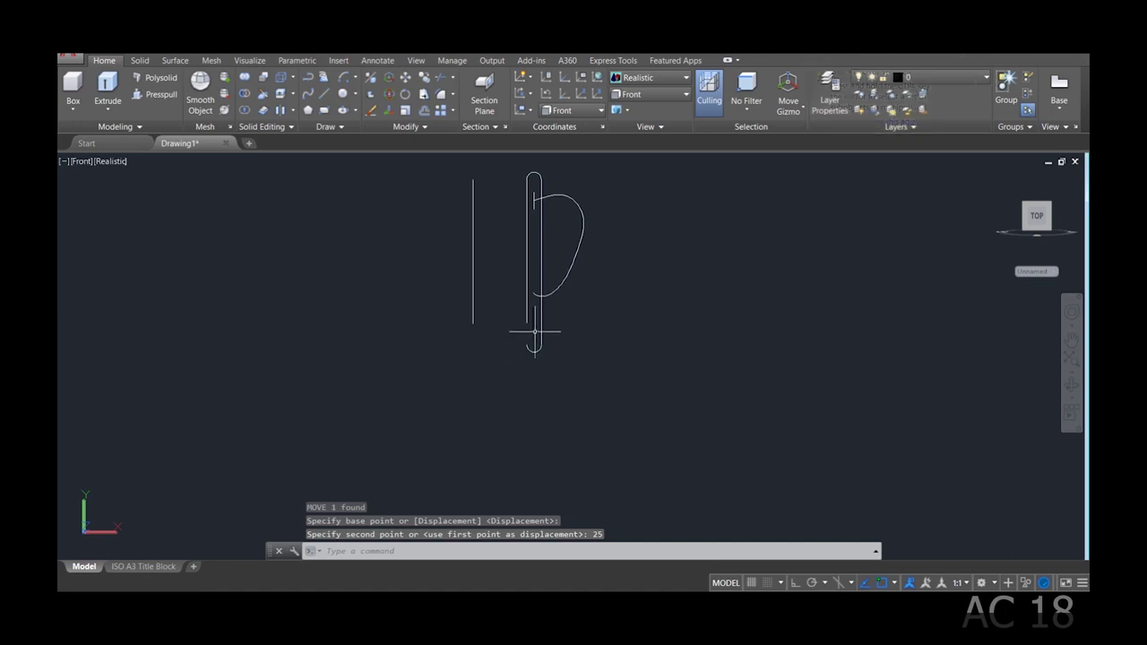
scroll(520, 340, up, 3)
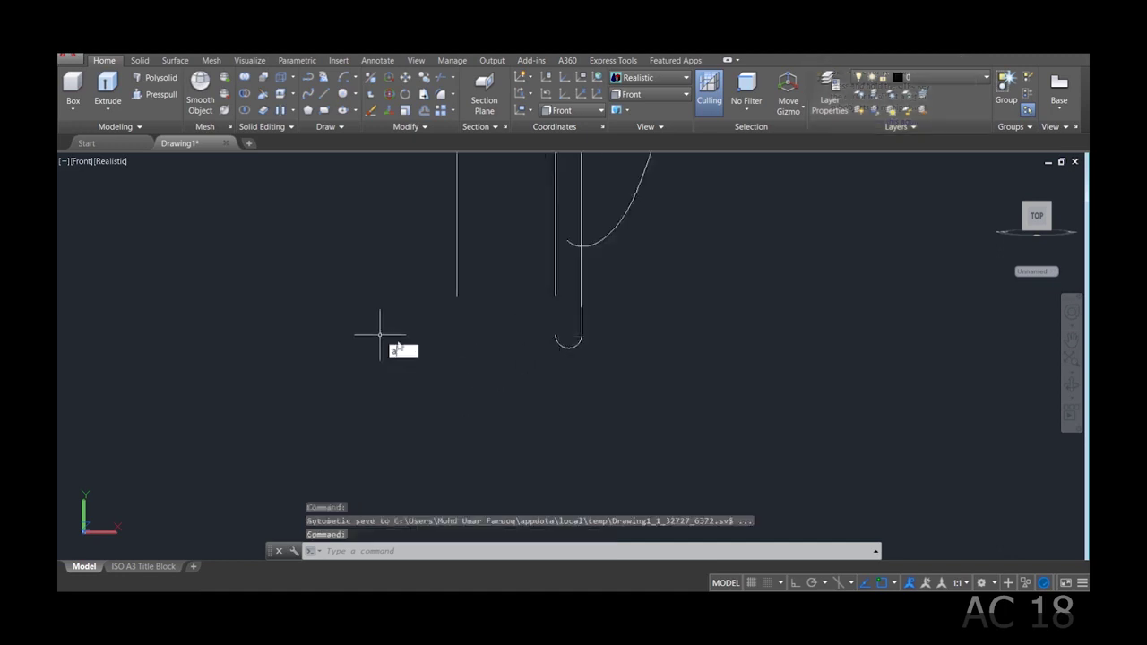
Start an arc from the outer line's bottom, then cancel it.
text(arc)
key(Return)
click(457, 299)
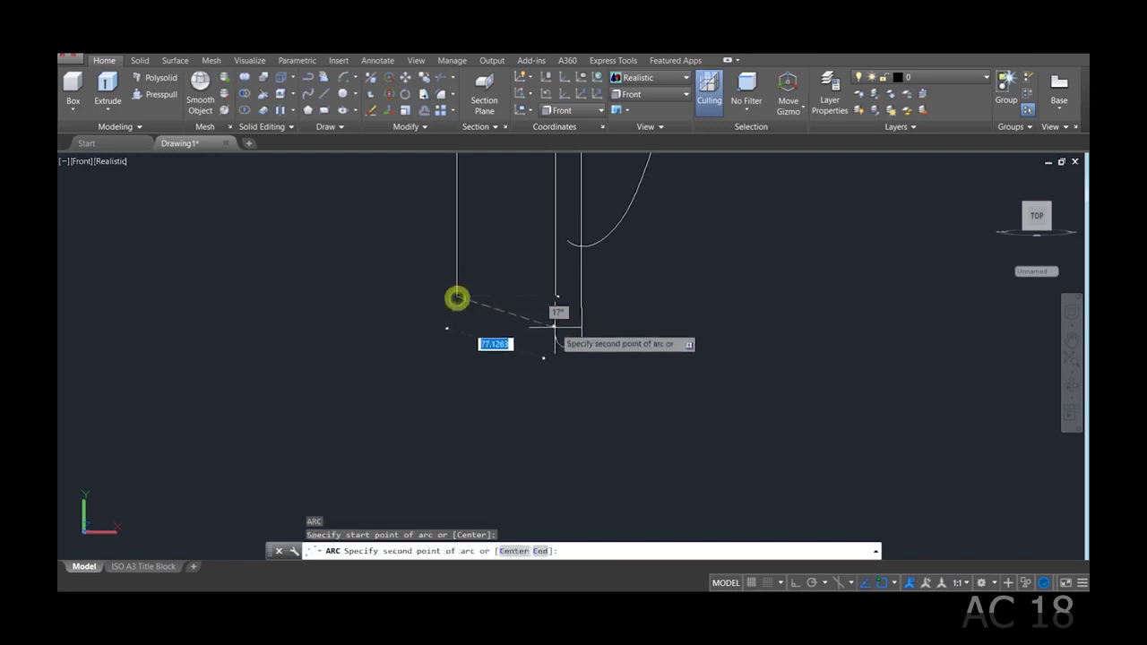
click(567, 336)
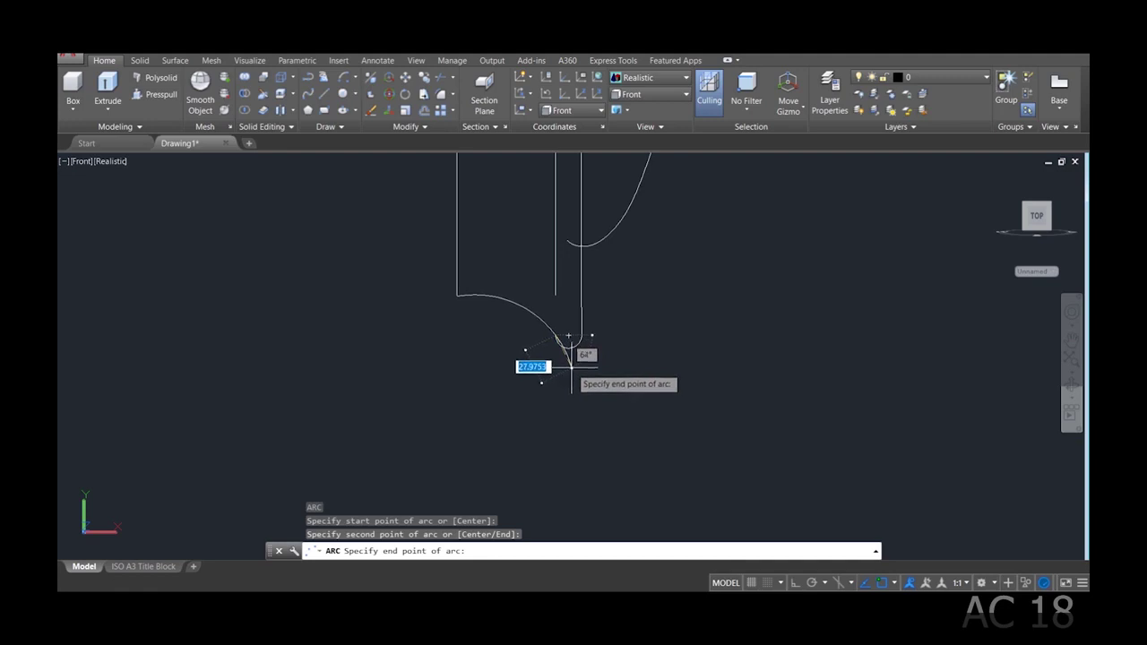
key(Escape)
key(Escape)
key(Escape)
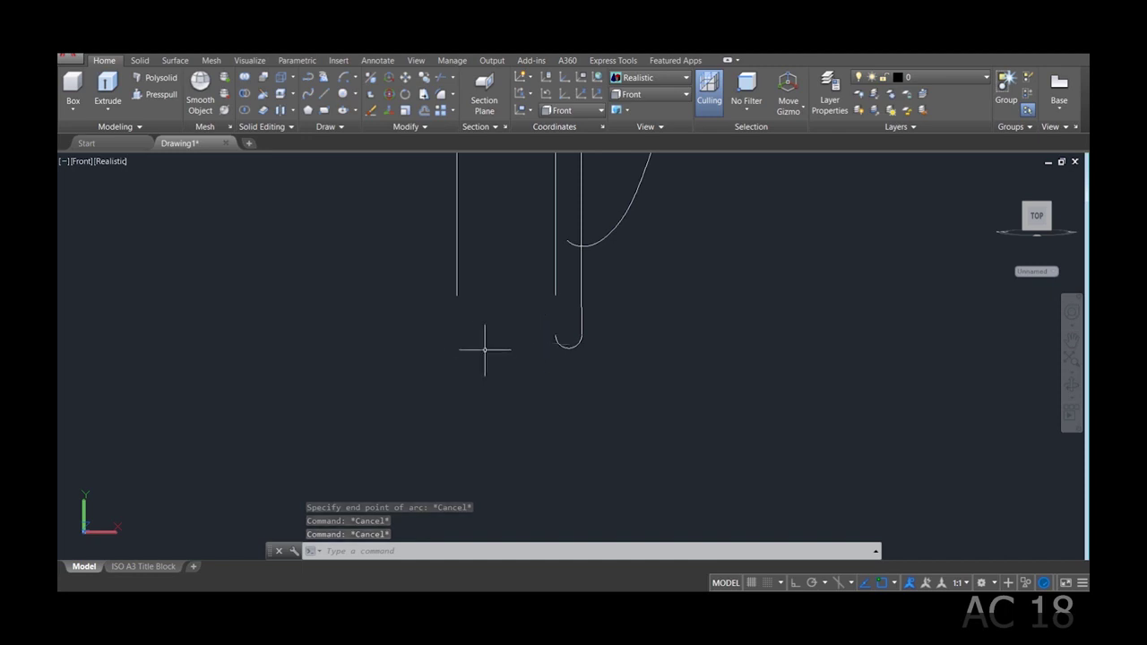
Draw a 75-unit horizontal base line from the rounded bottom's end with Ortho on.
text(l)
key(Return)
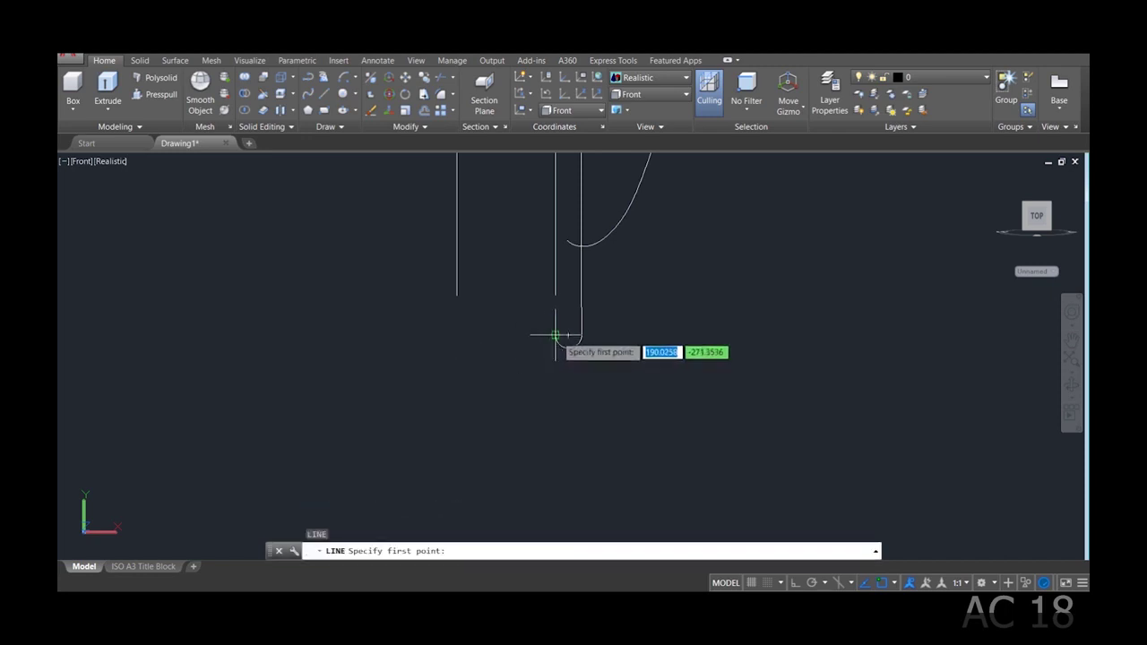
click(555, 335)
key(F8)
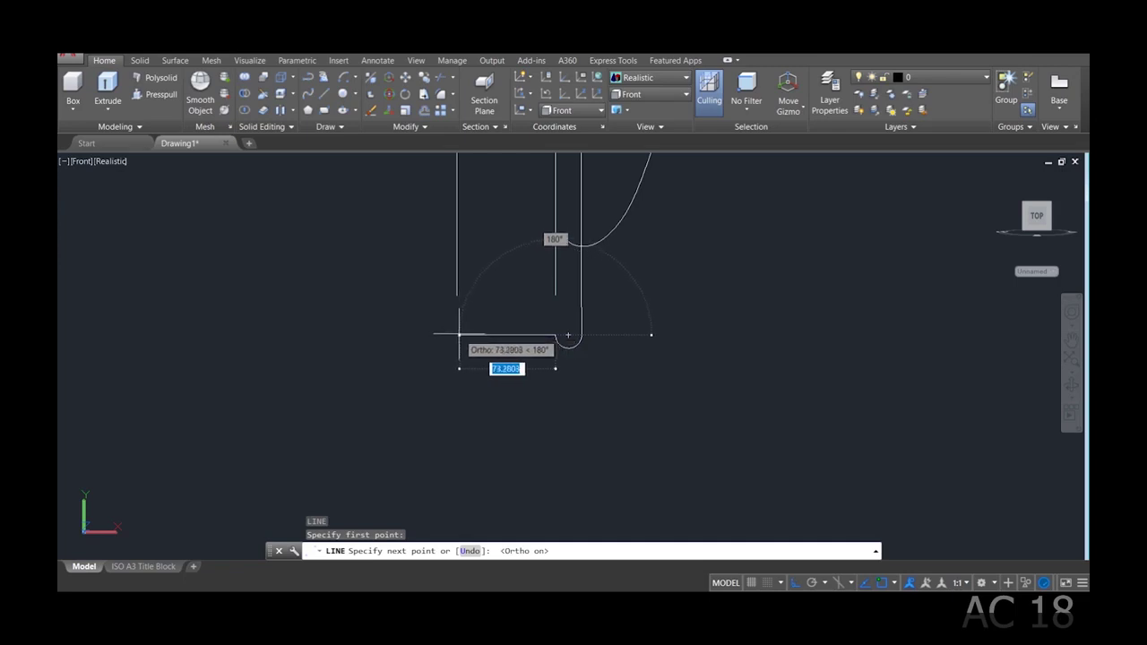
key(Return)
key(Escape)
key(Escape)
key(Escape)
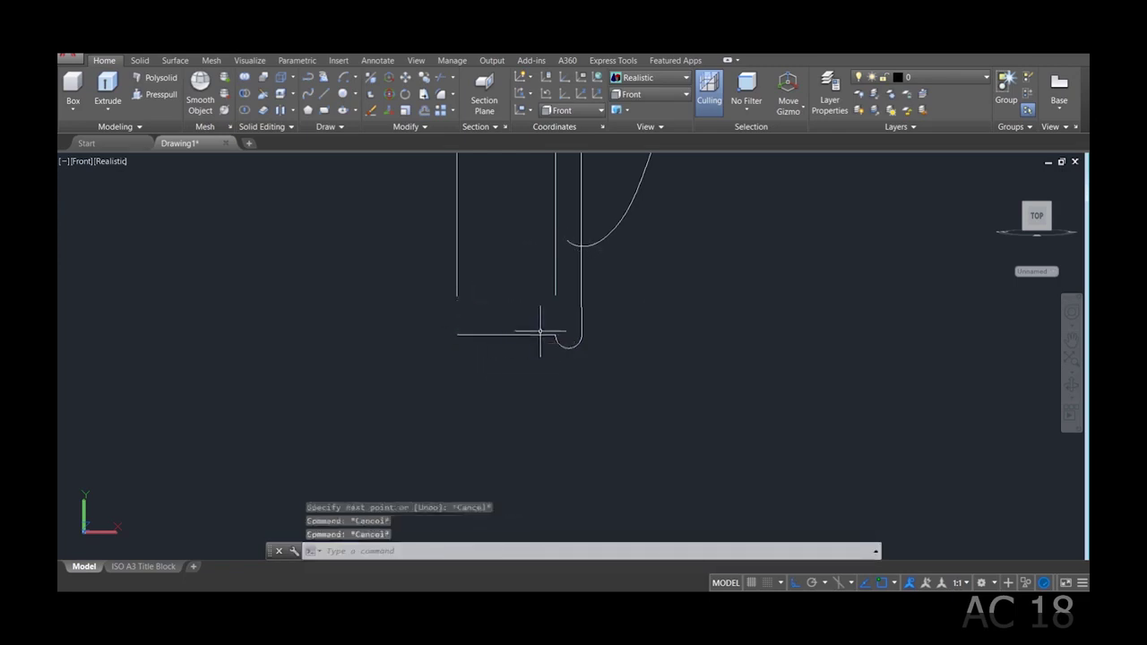
Start another arc at the base line's end, cancel it, and show the arc methods.
text(a)
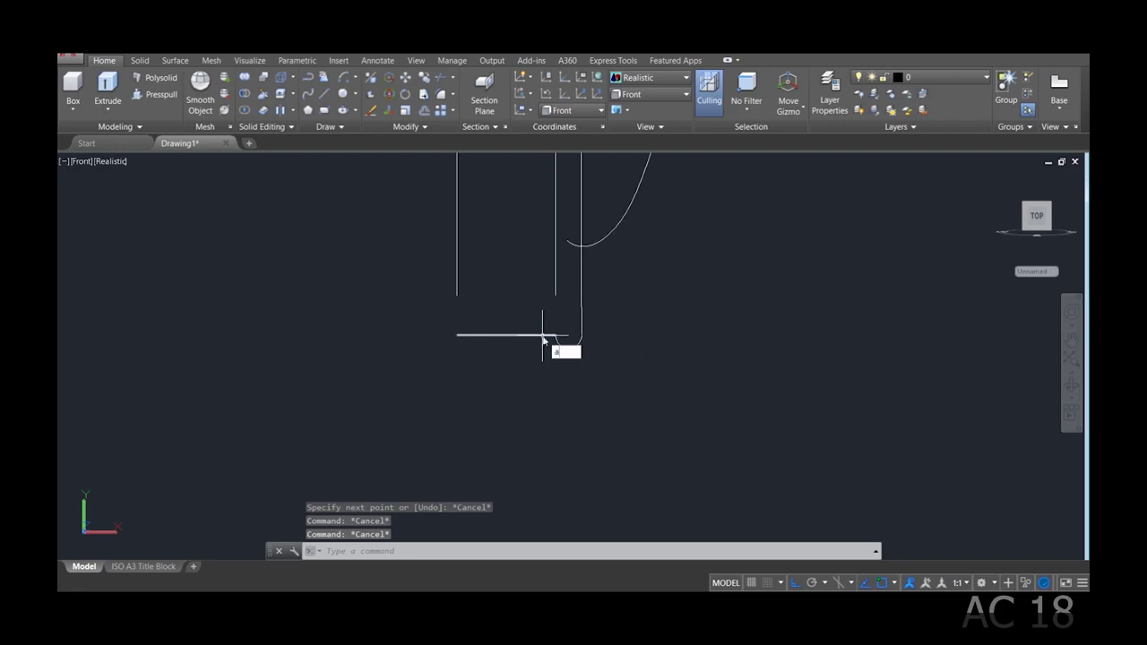
key(Return)
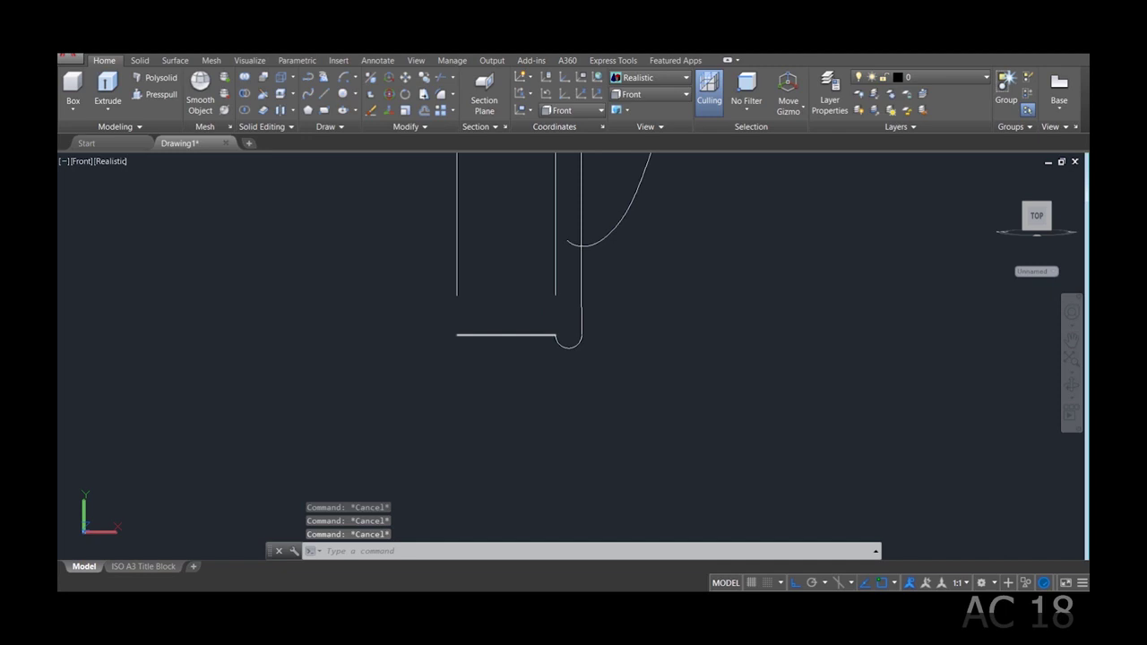
key(Return)
click(553, 334)
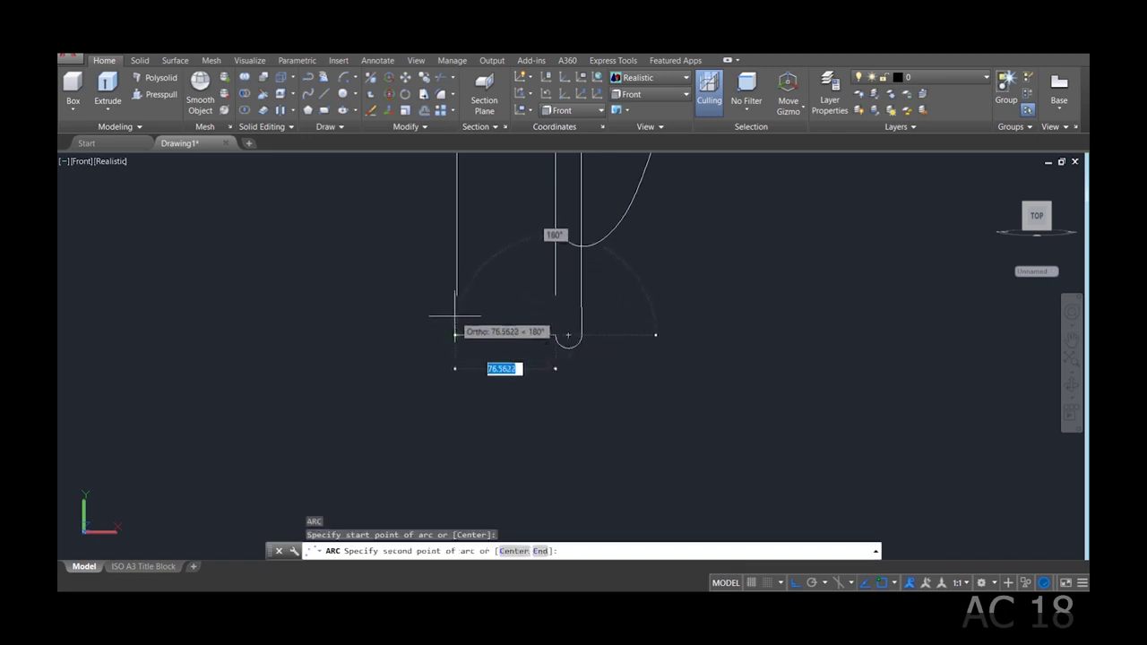
key(Escape)
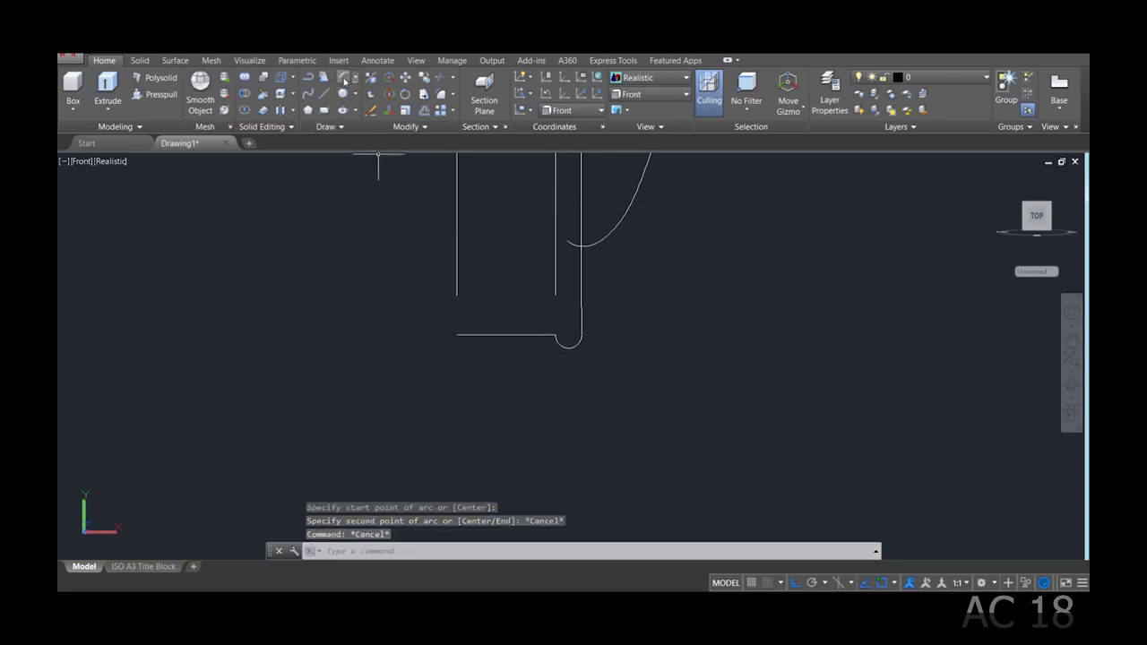
click(354, 81)
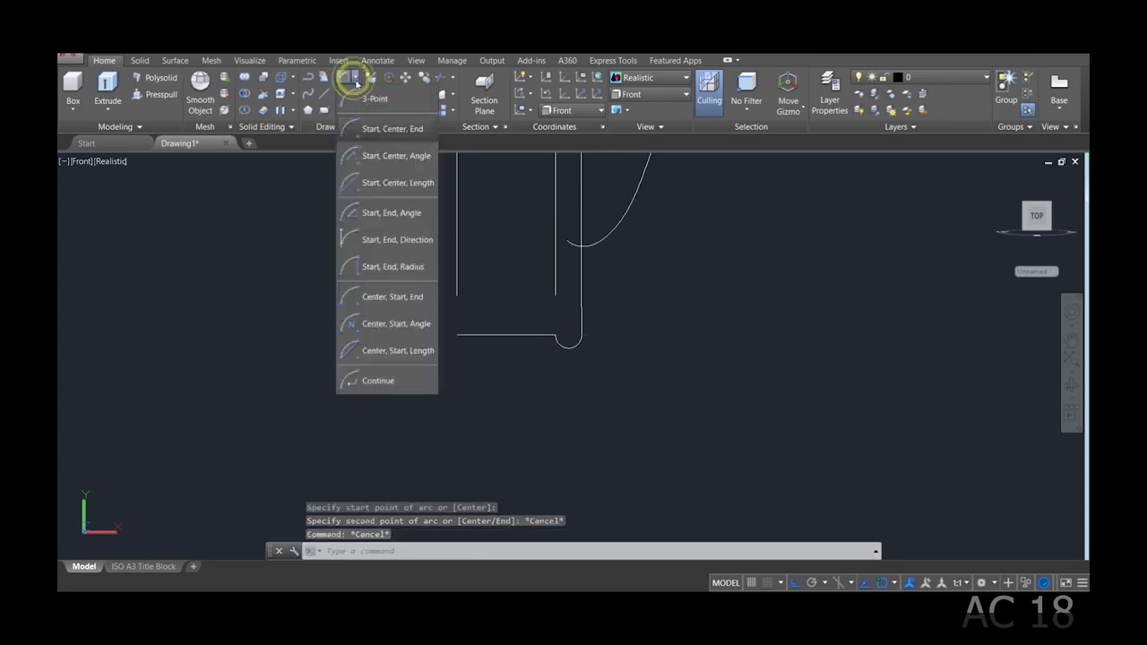
Try a start-center-end arc from the bottom line's end, then cancel it.
click(408, 134)
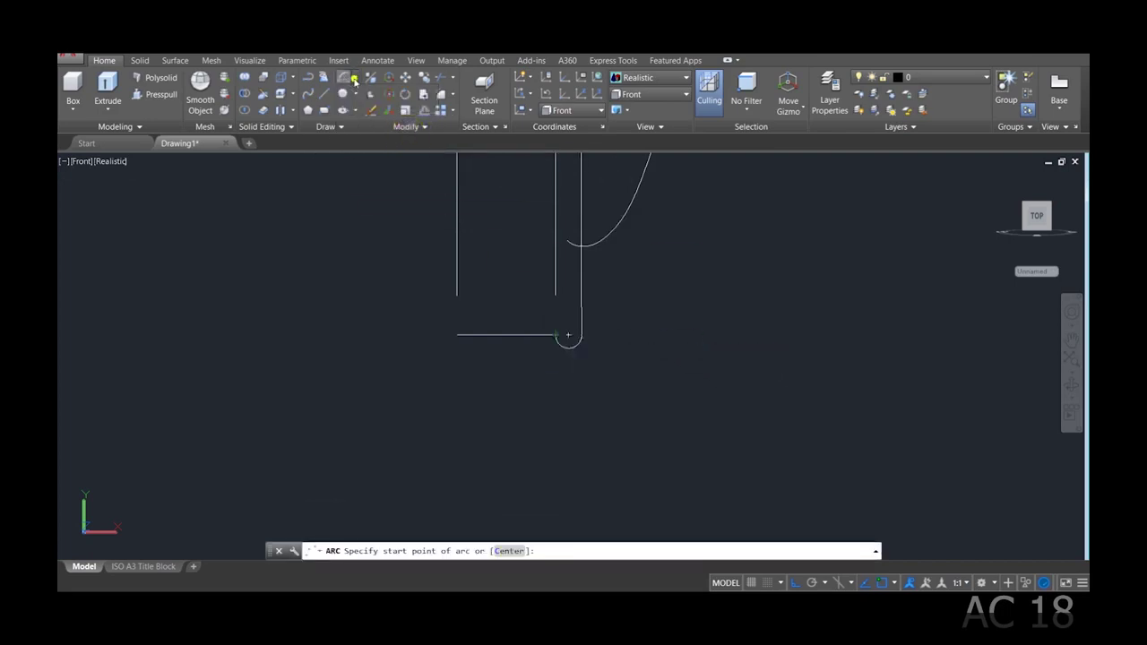
click(355, 79)
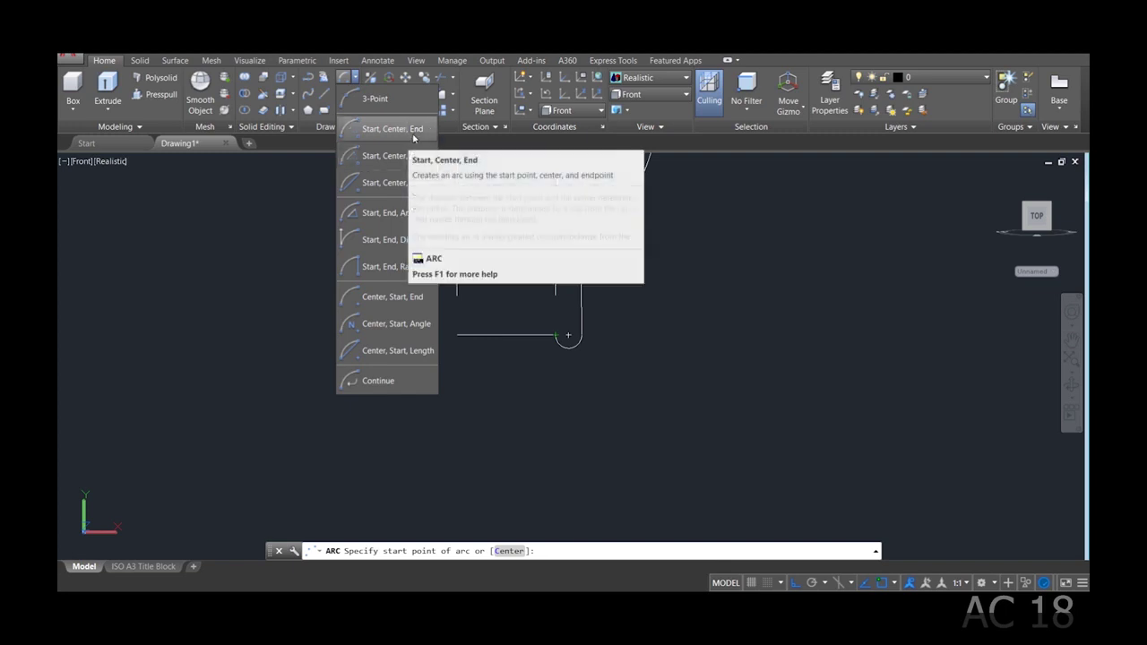
click(410, 135)
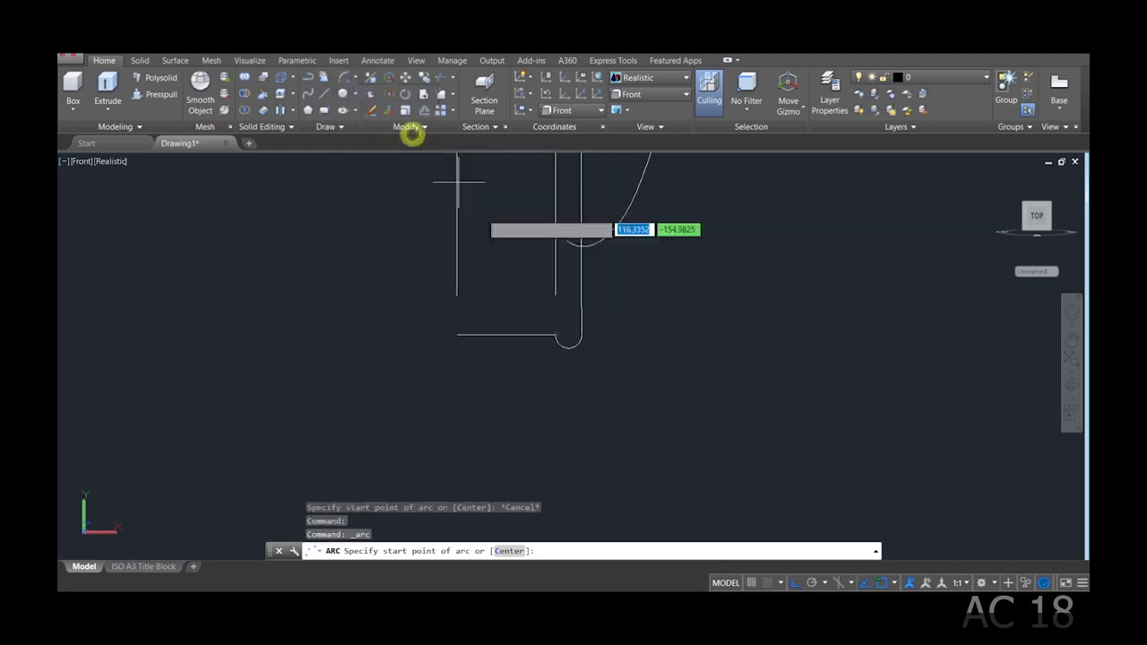
click(557, 338)
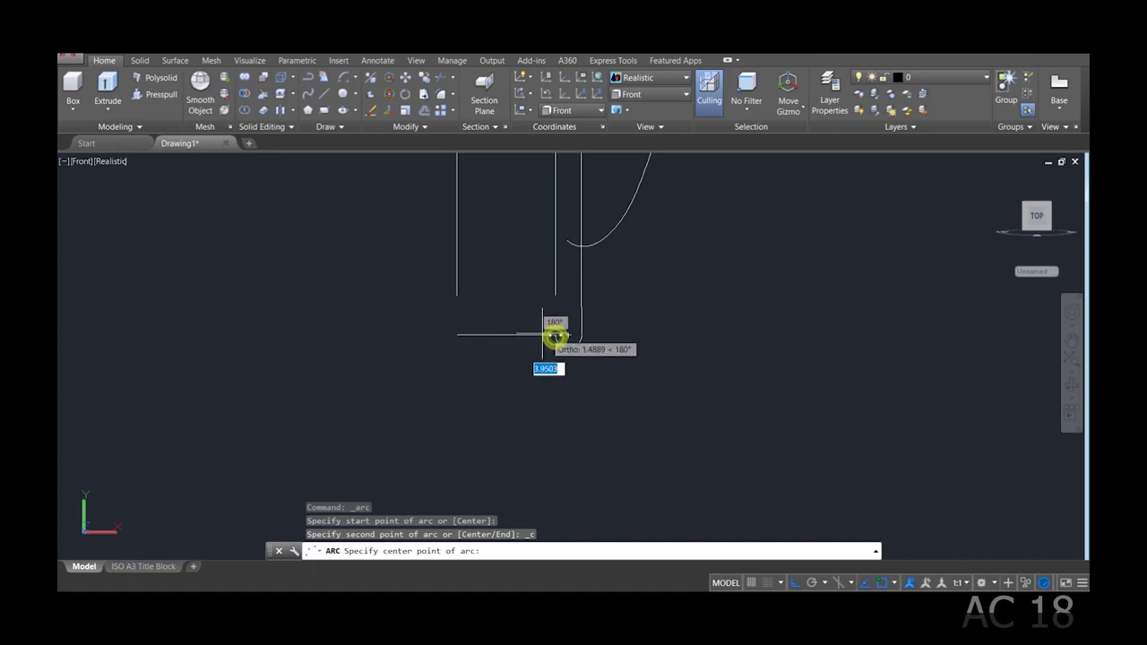
click(458, 334)
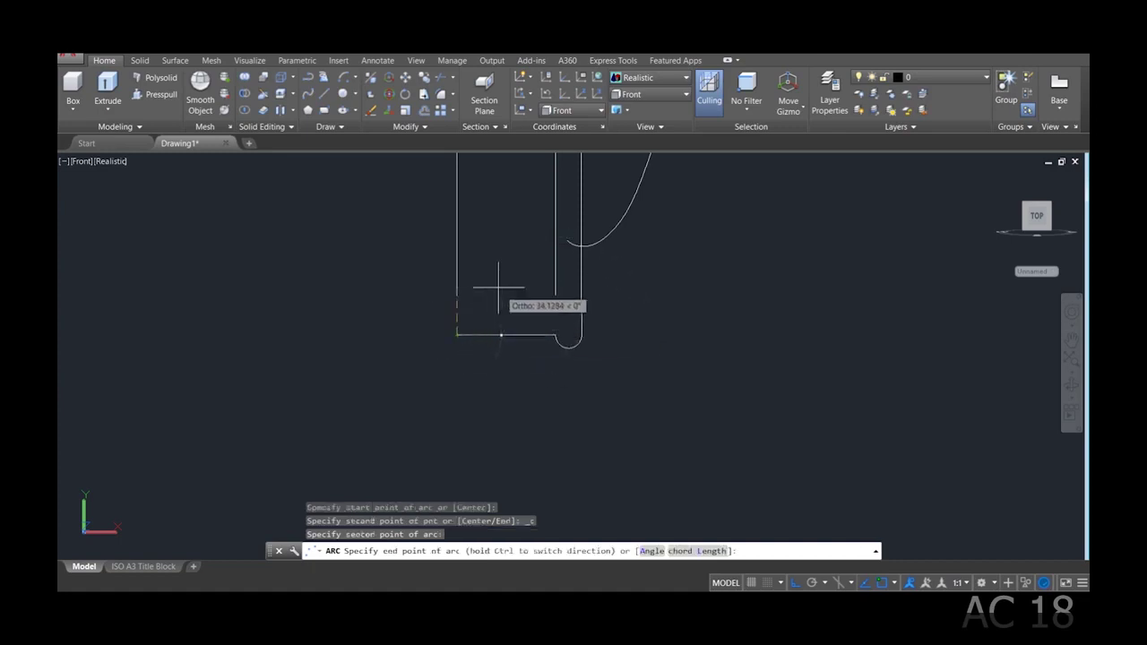
key(Escape)
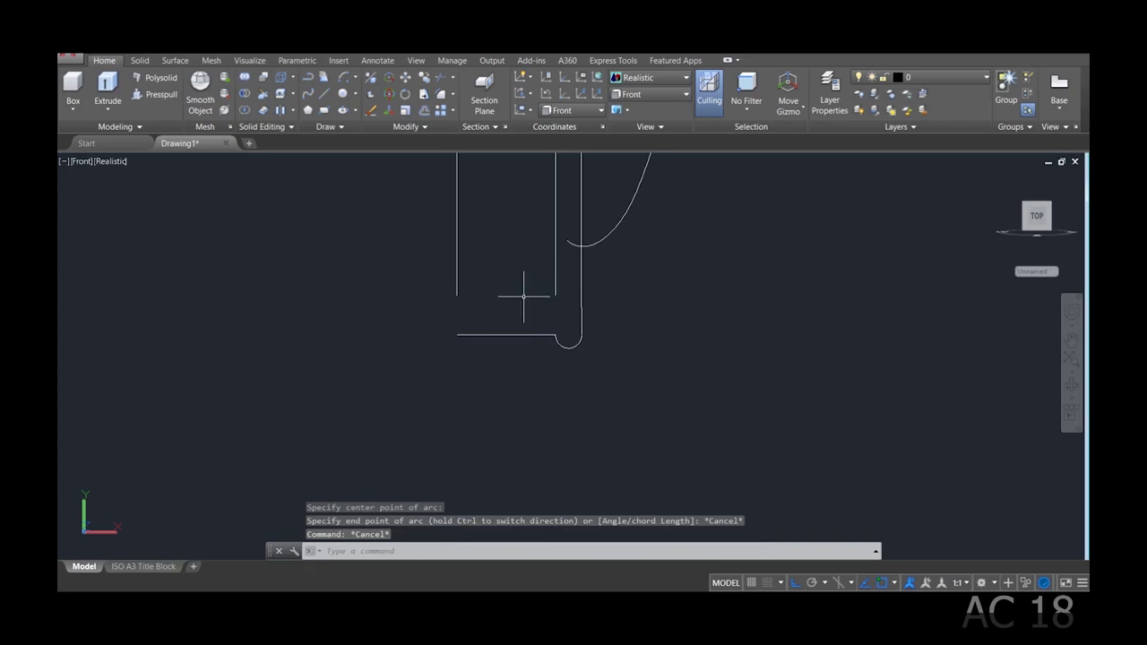
Draw a three-point arc from the left line through the rounded corner's endpoint.
key(Return)
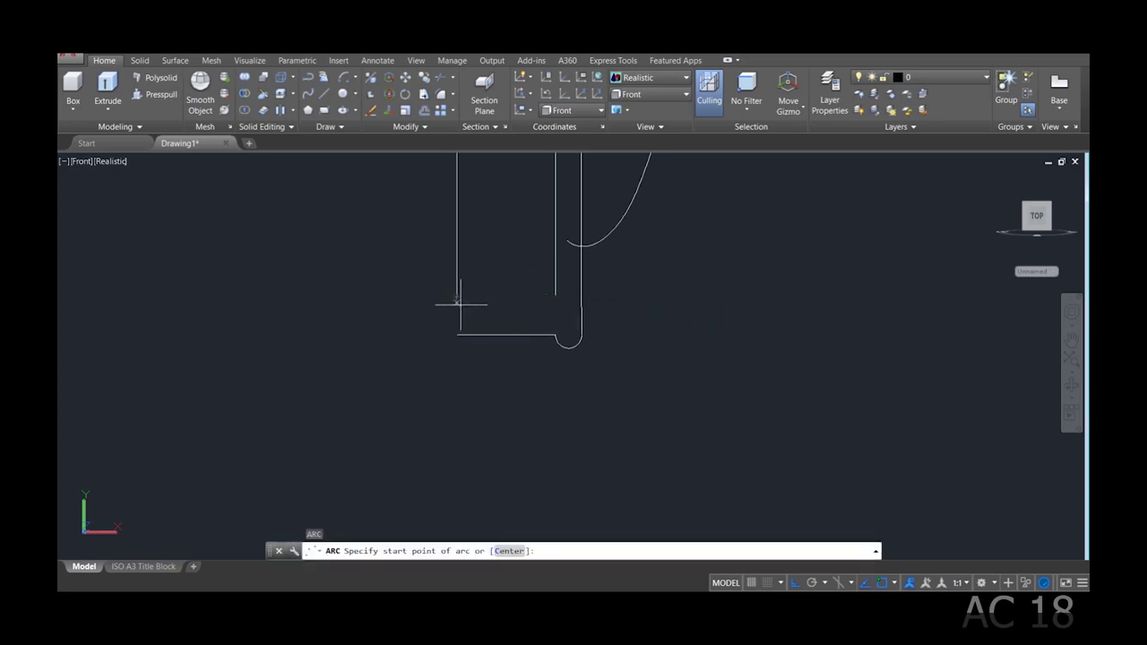
click(457, 317)
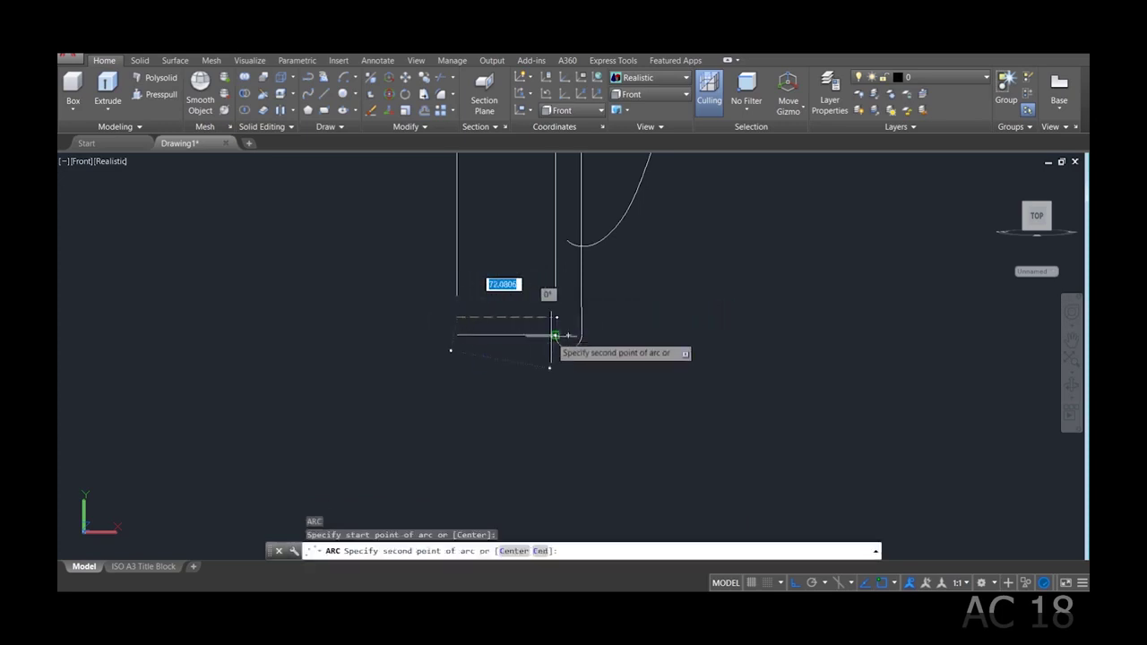
click(556, 335)
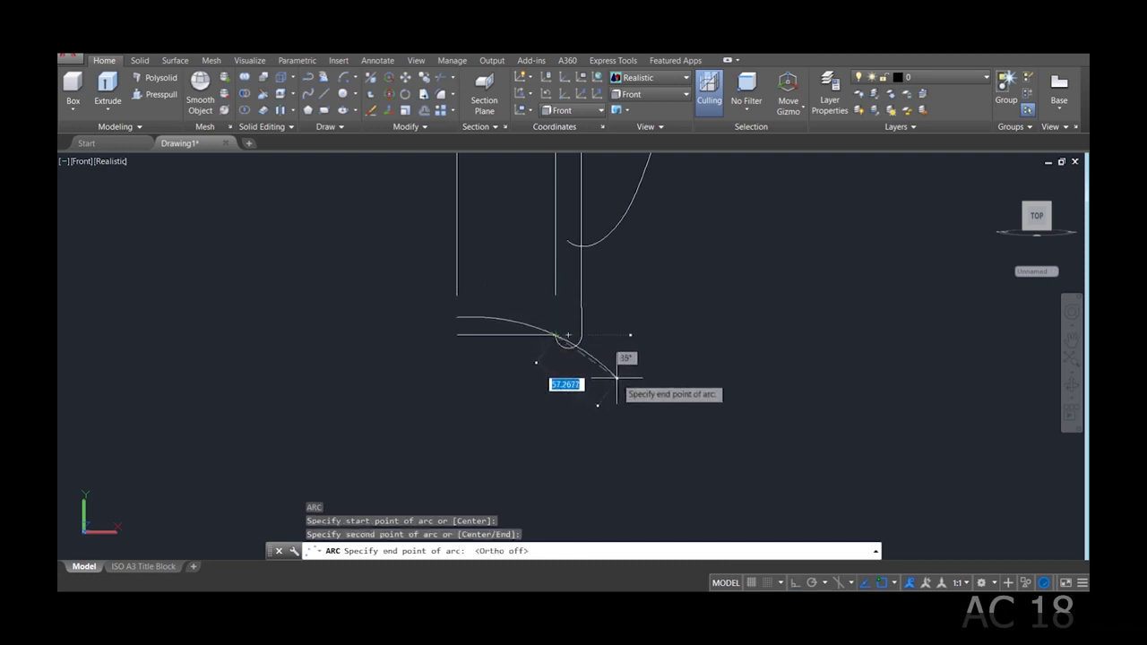
click(617, 377)
key(Escape)
key(Escape)
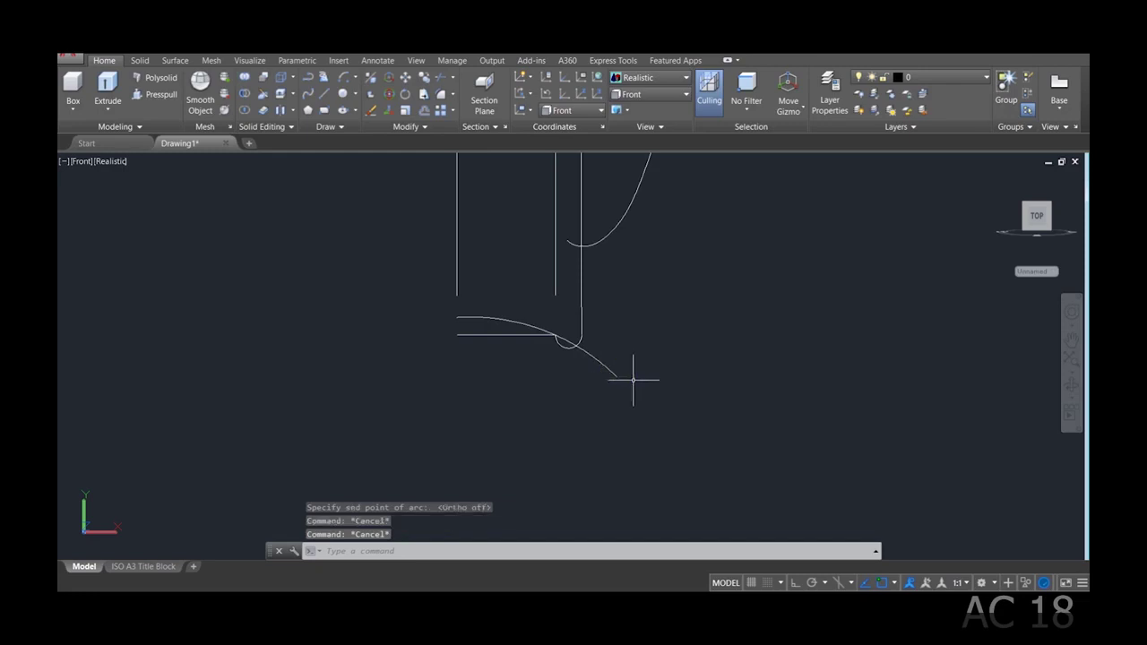
text(tr)
key(Return)
key(Return)
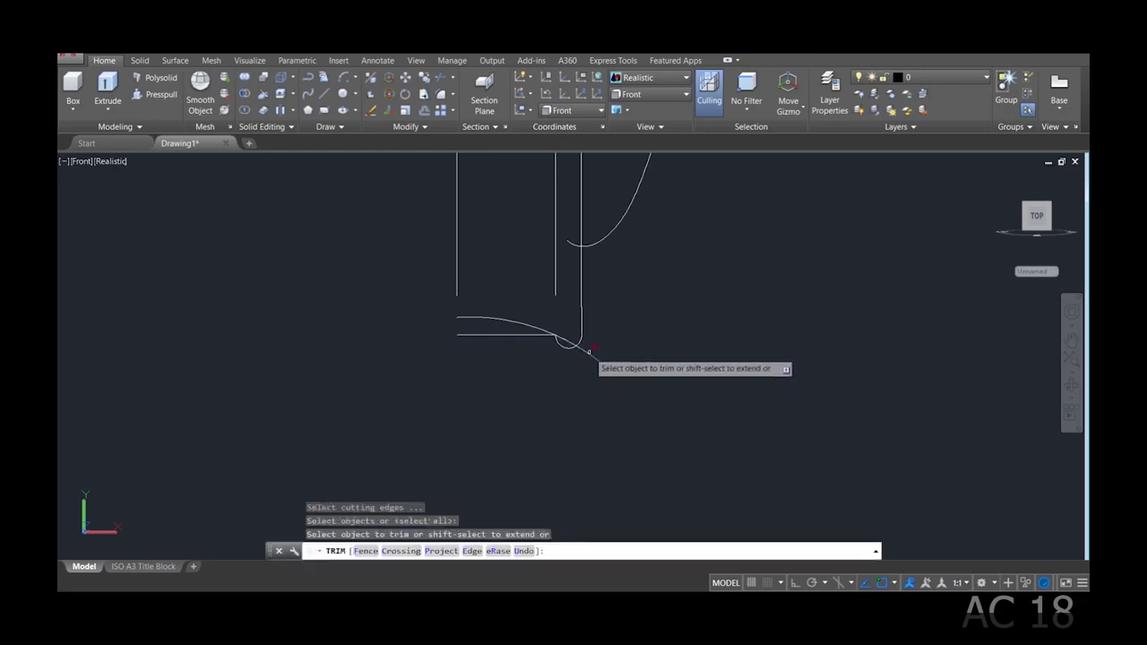
Trim the arc overhang past the corner and delete the flat bottom line.
click(592, 355)
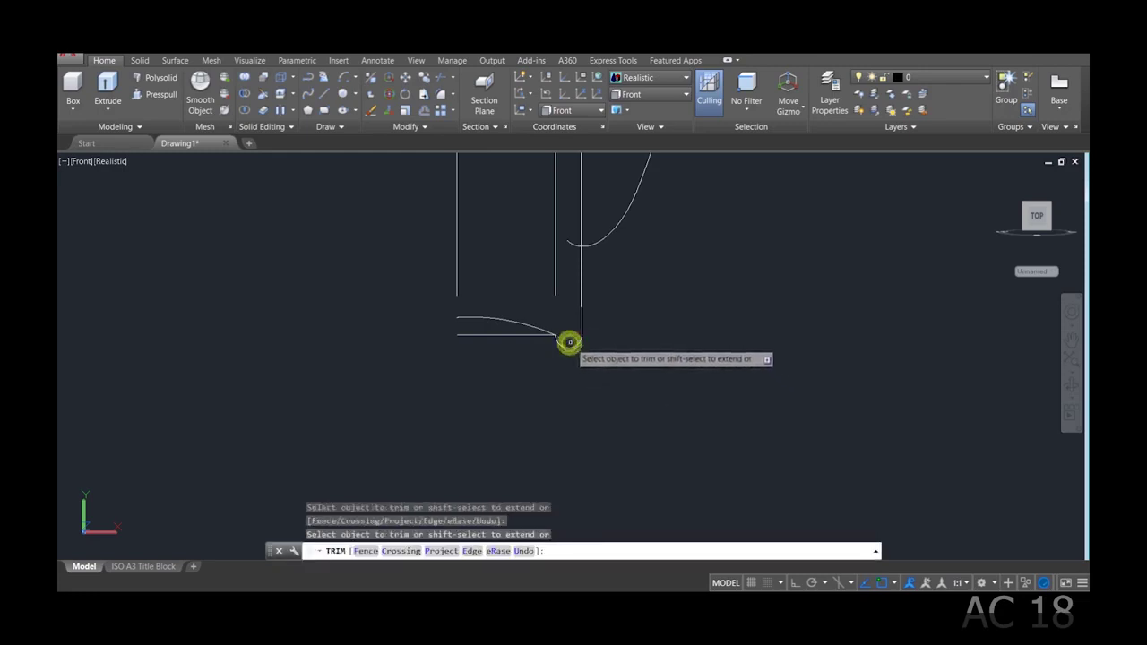
key(Escape)
key(Escape)
key(Escape)
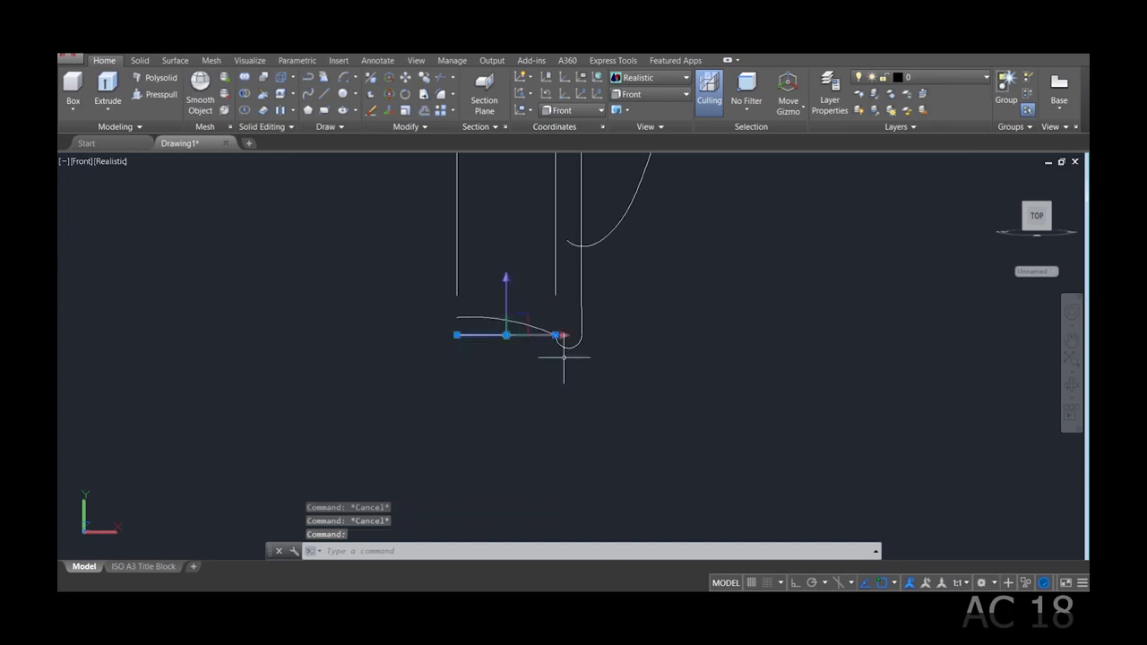
key(Delete)
Offset the curved base arc 20 units upward.
key(Return)
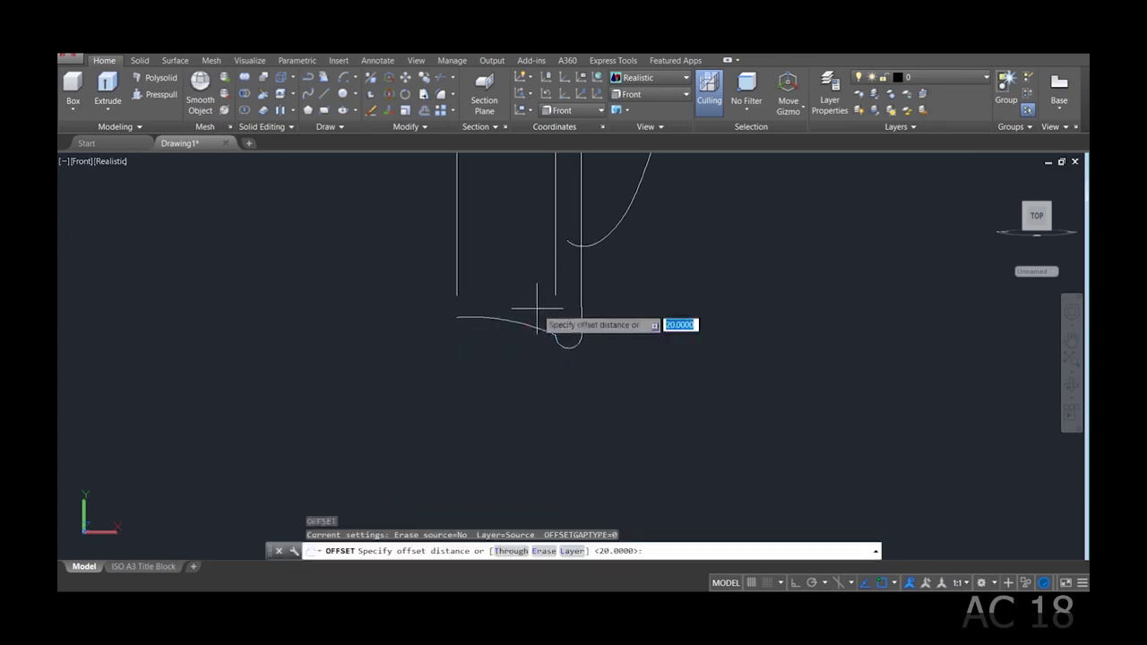
key(Return)
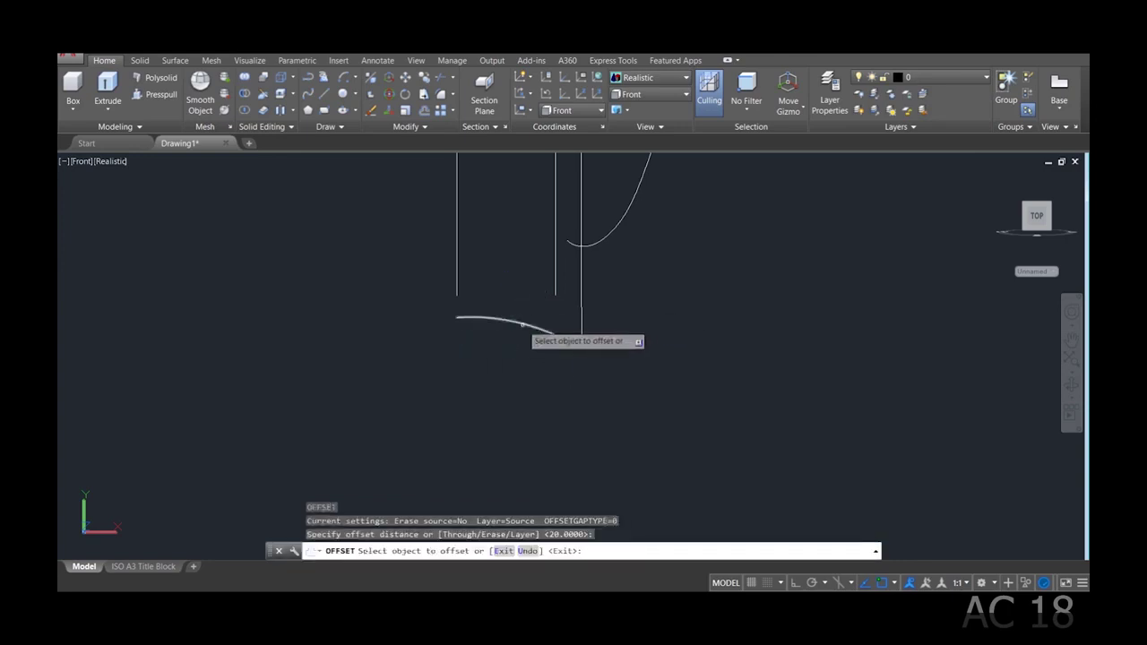
click(523, 325)
click(525, 315)
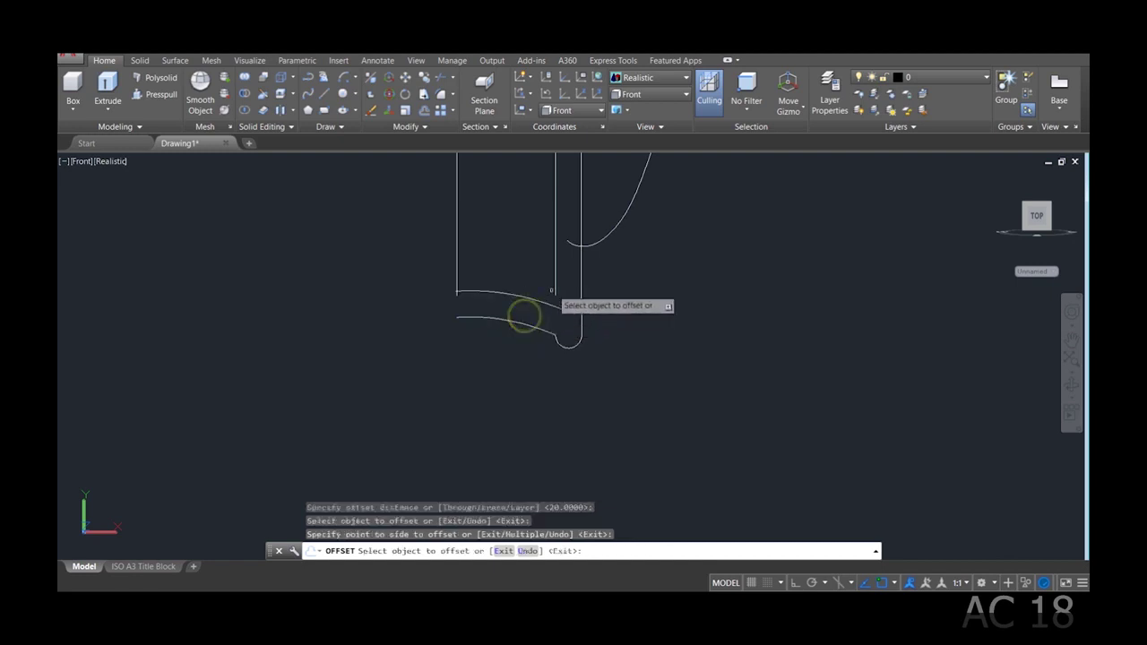
key(Escape)
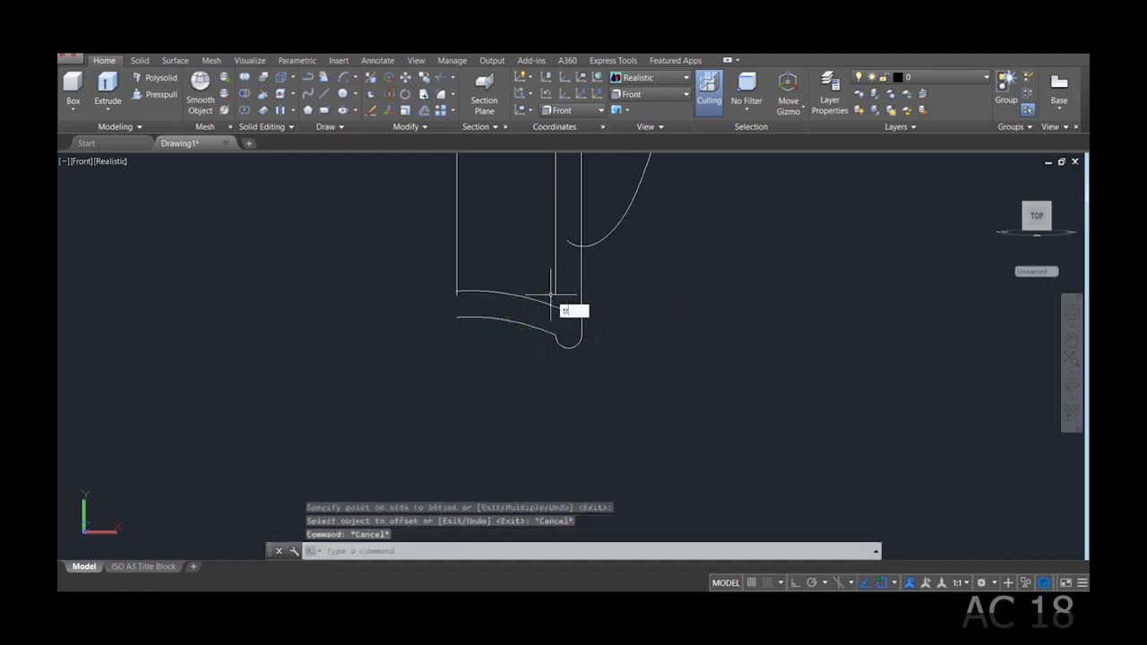
Trim the leftover left vertical line above the curved base.
key(Return)
key(Return)
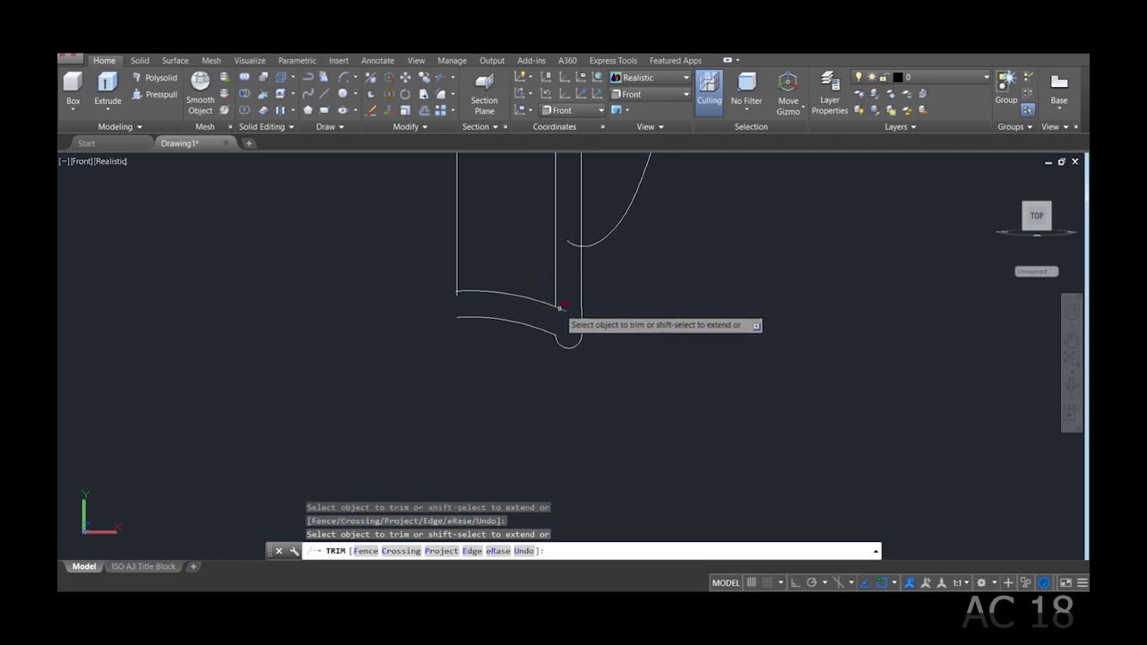
shift+click(456, 280)
click(457, 281)
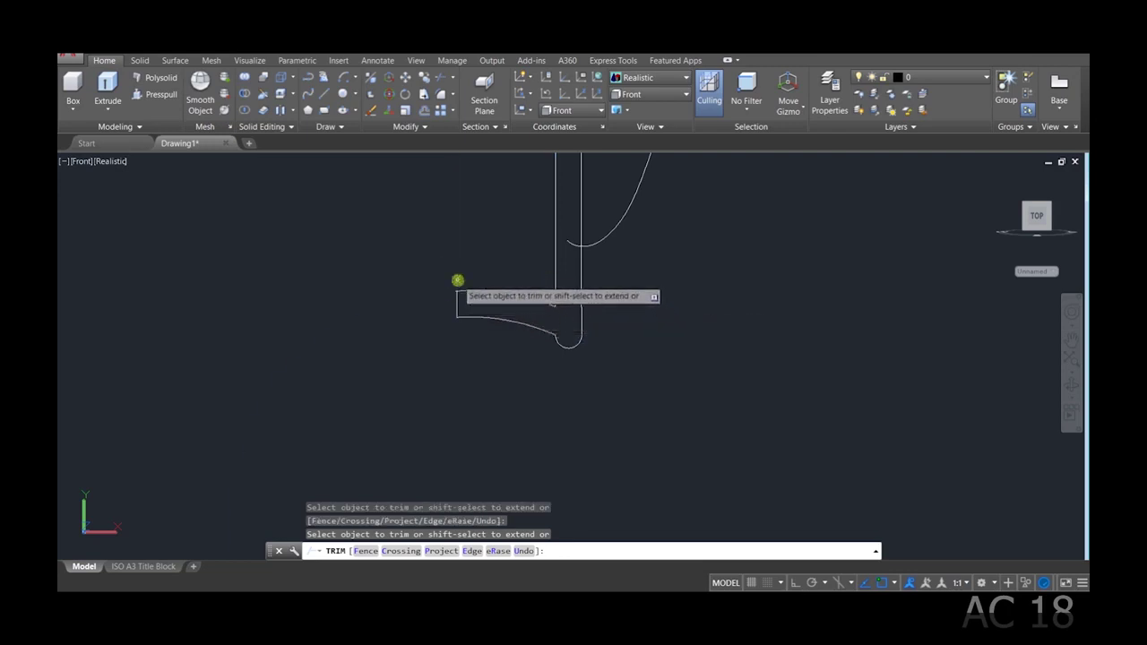
scroll(459, 285, down, 2)
scroll(460, 295, up, 3)
scroll(453, 296, up, 2)
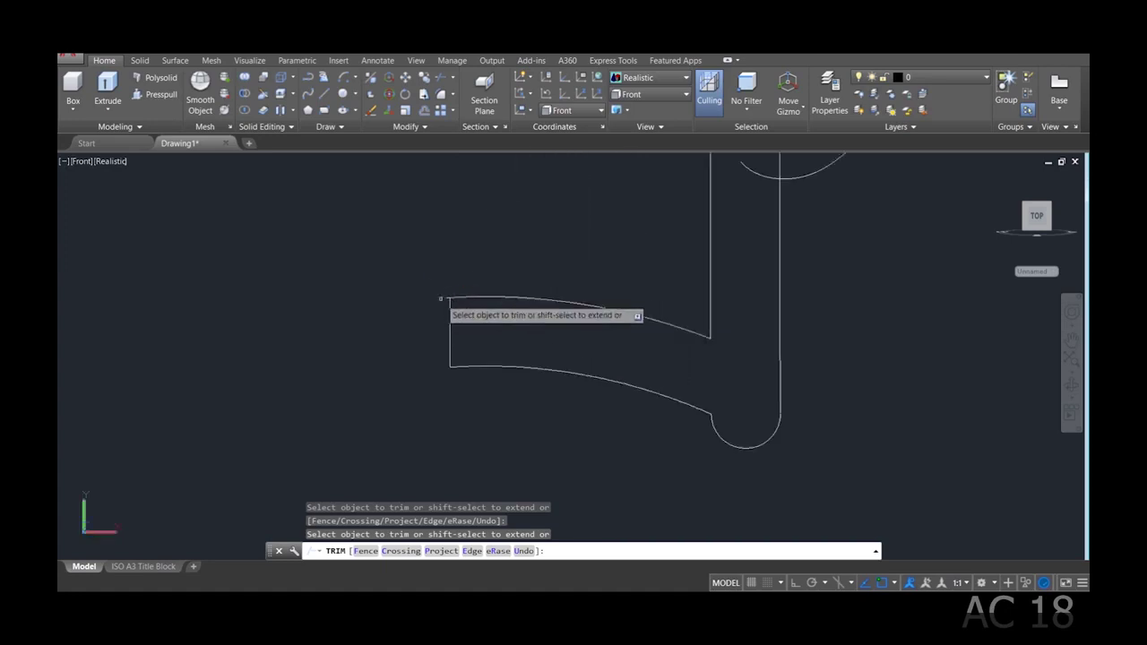
scroll(739, 346, down, 4)
scroll(739, 346, up, 3)
scroll(750, 273, down, 2)
scroll(758, 280, up, 3)
scroll(758, 274, down, 4)
scroll(792, 253, down, 3)
scroll(793, 254, up, 2)
JOIN the wall line with the other profile lines and arcs into one polyline.
key(Escape)
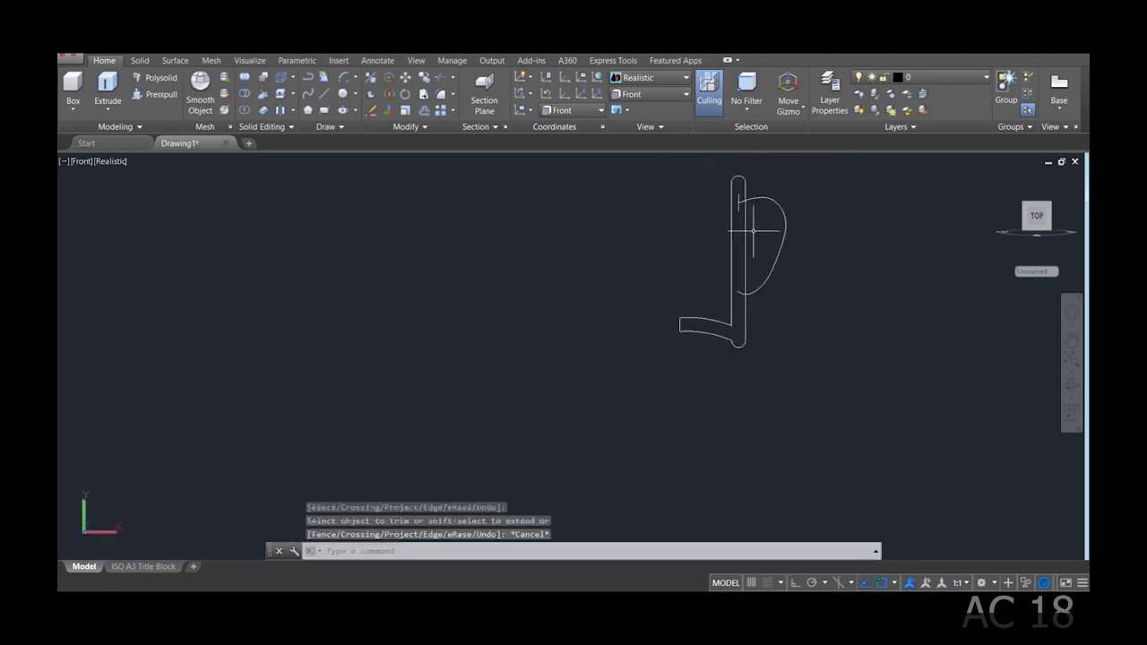
key(Escape)
key(Escape)
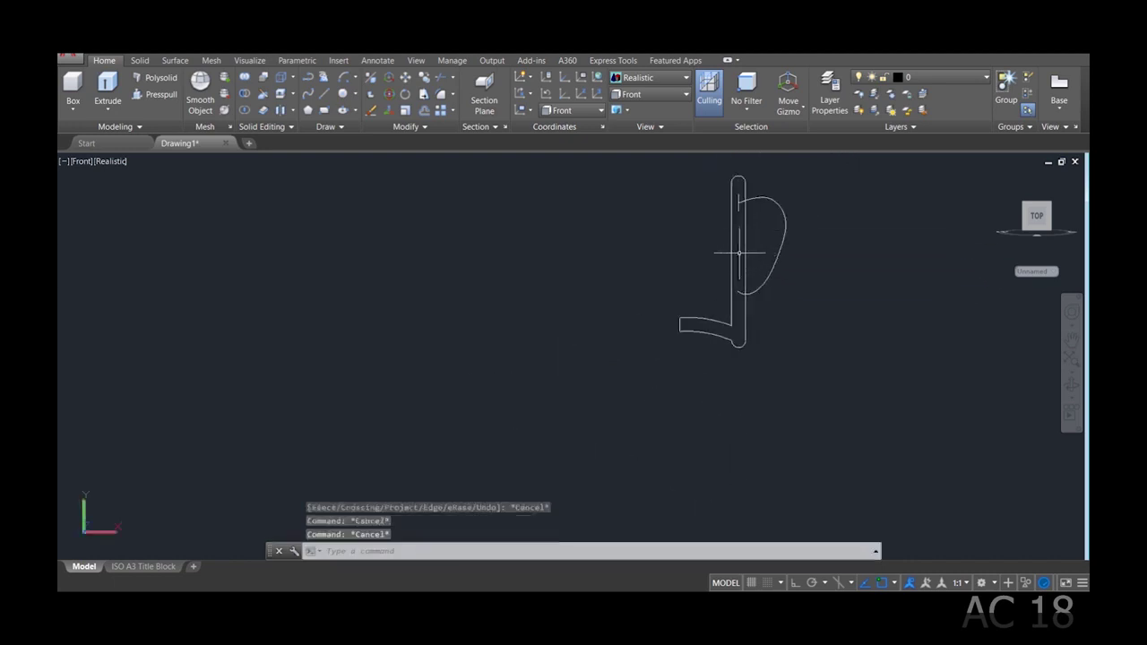
text(j)
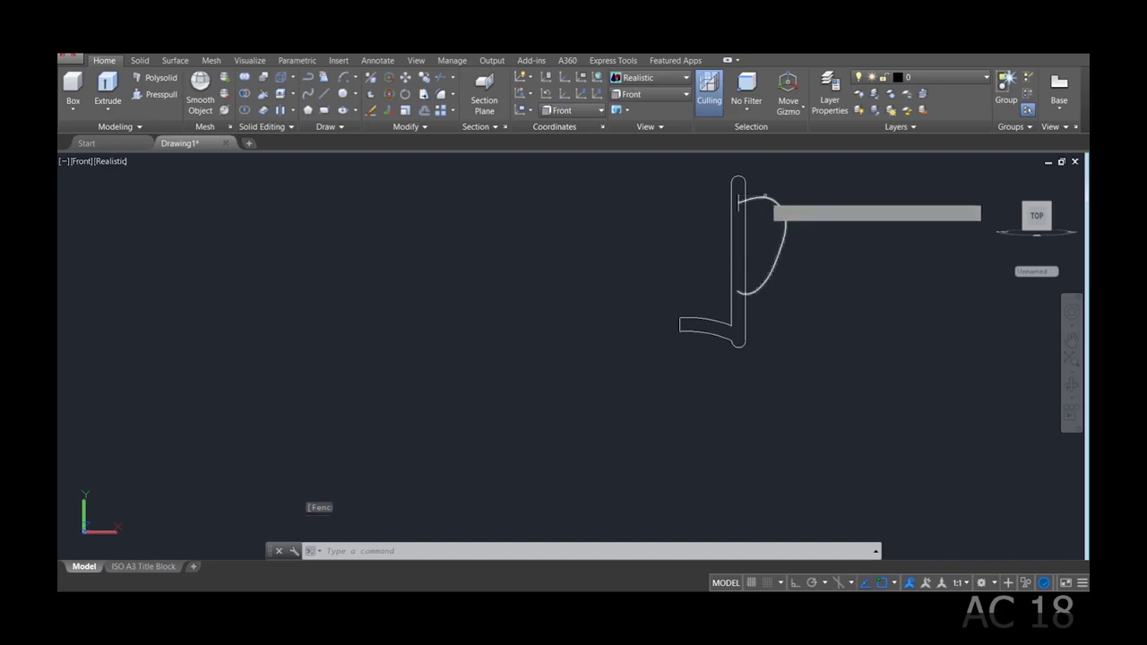
key(Return)
click(742, 180)
click(743, 185)
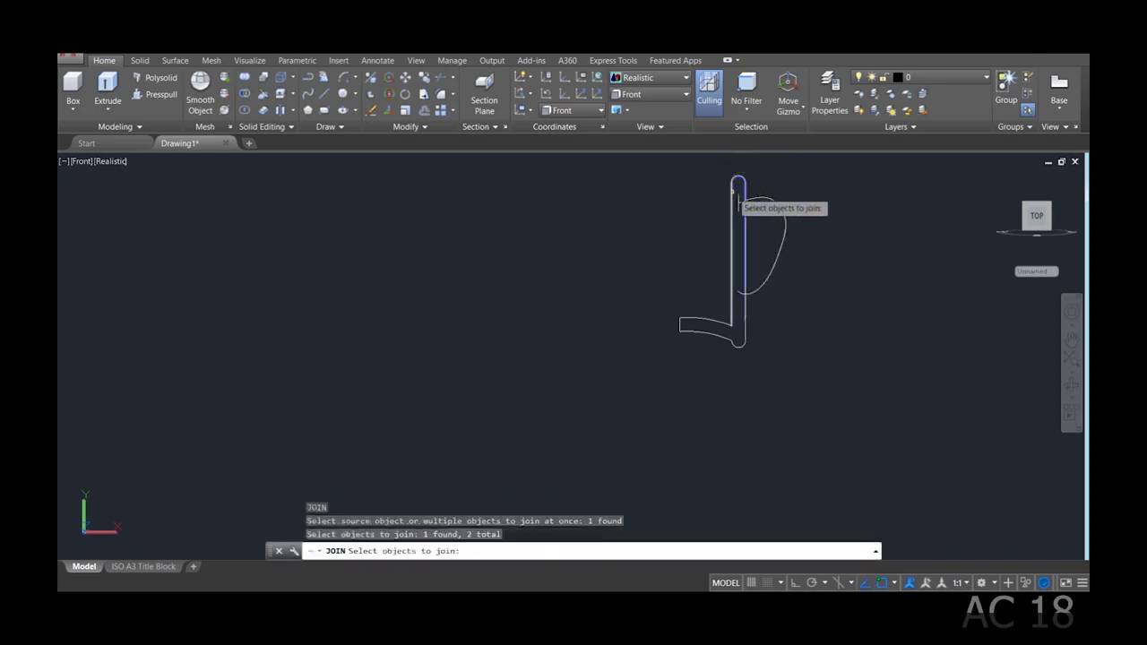
click(736, 186)
click(762, 316)
click(631, 350)
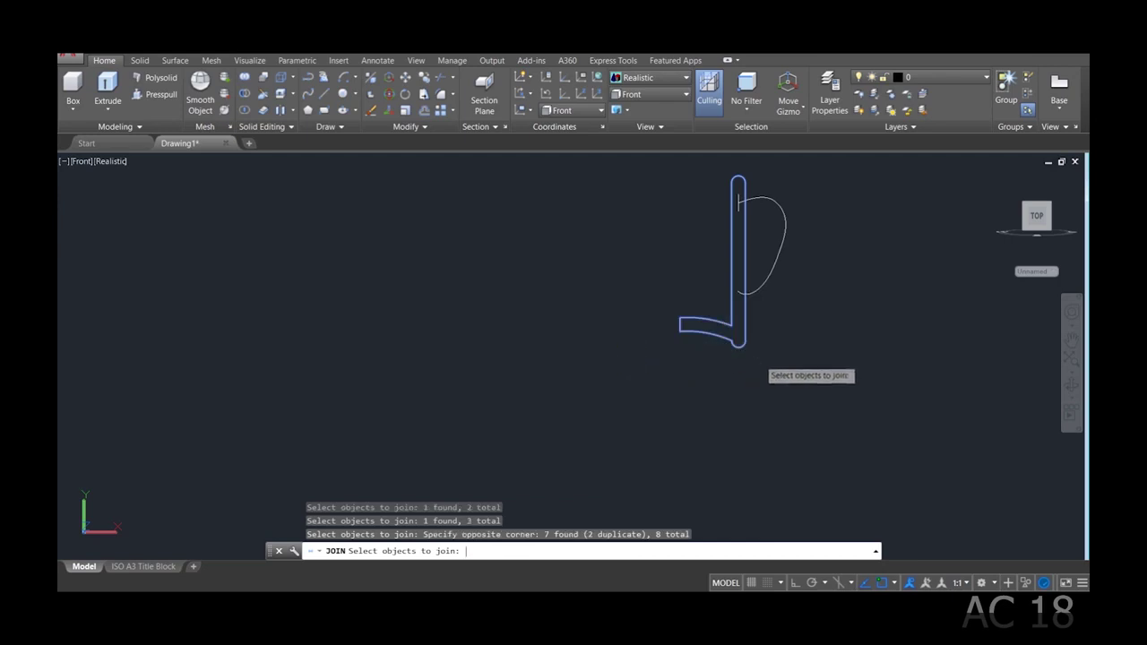
key(Return)
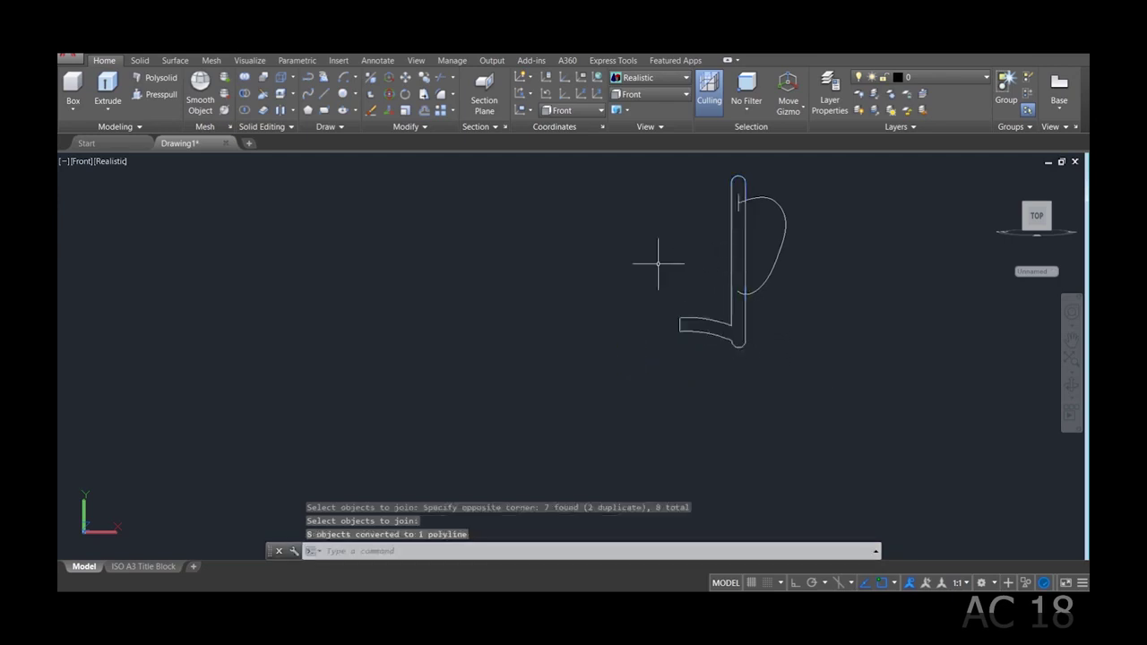
Revolve the joined profile 360° about a vertical axis, then show it in 2D Wireframe.
click(108, 103)
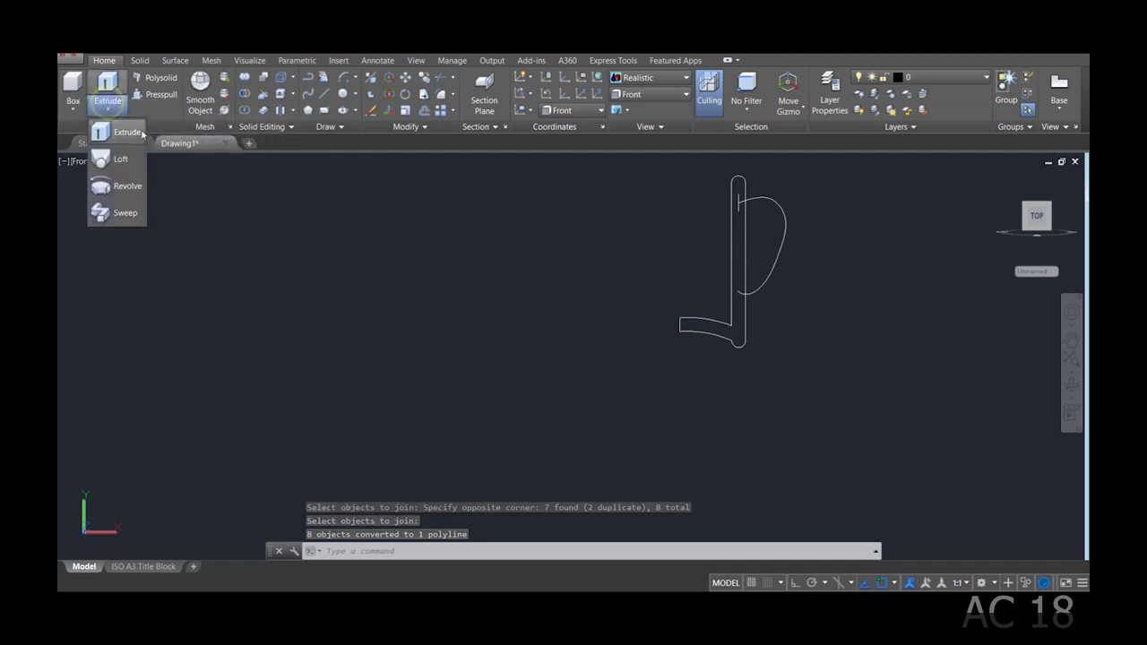
click(128, 185)
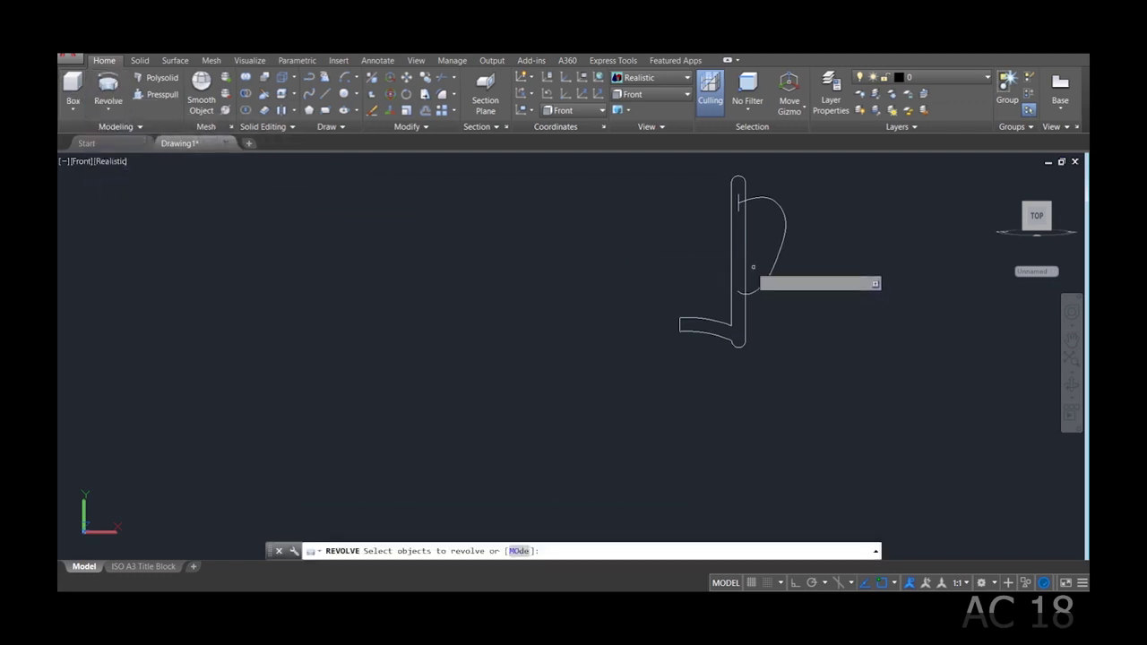
click(745, 266)
key(Return)
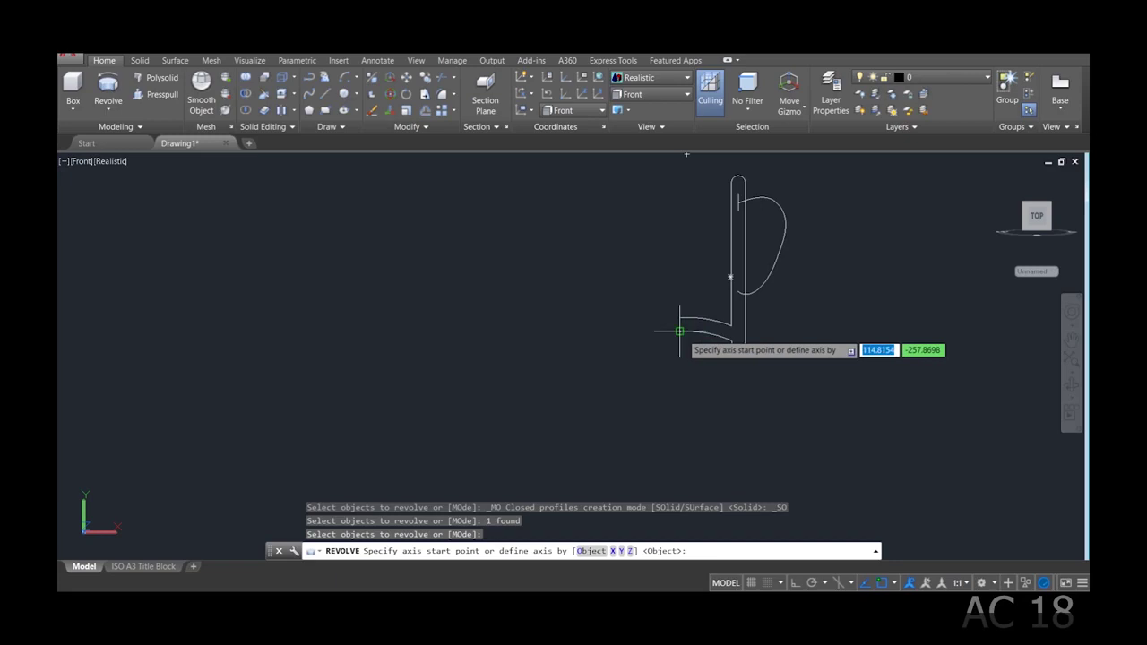
click(680, 332)
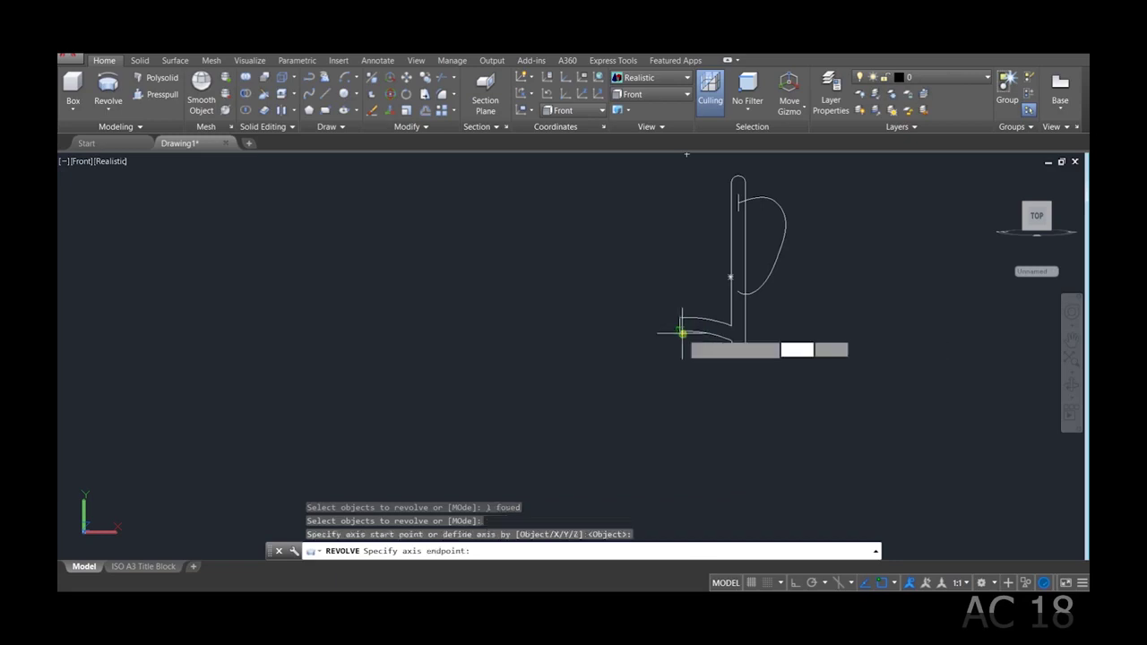
key(F8)
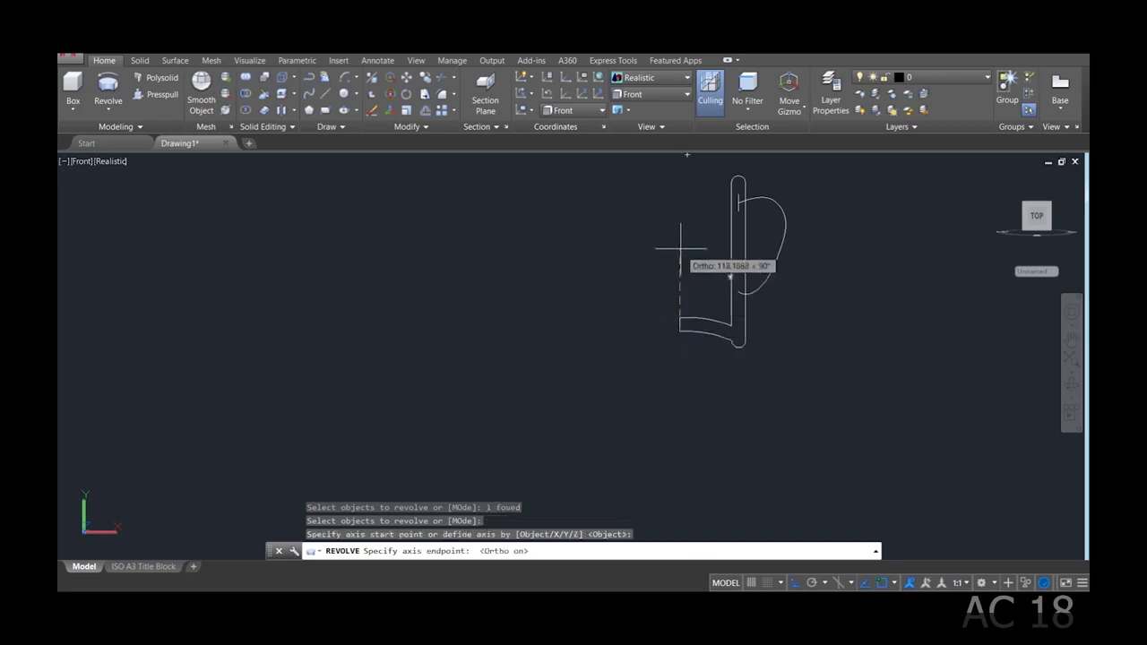
click(679, 238)
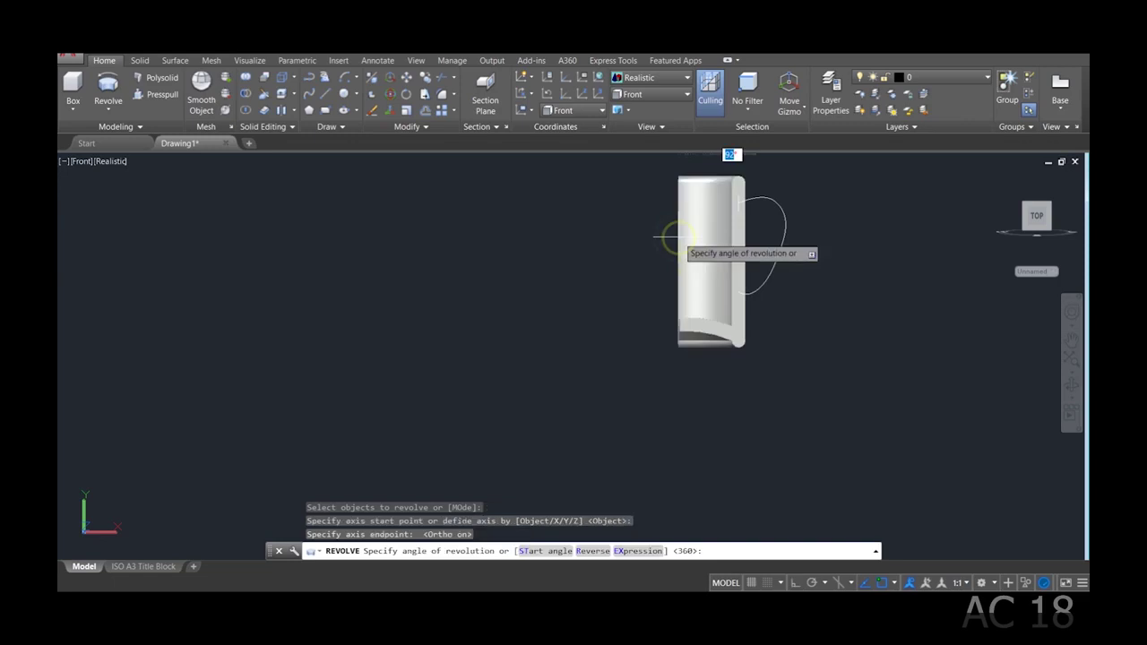
text(360)
key(Return)
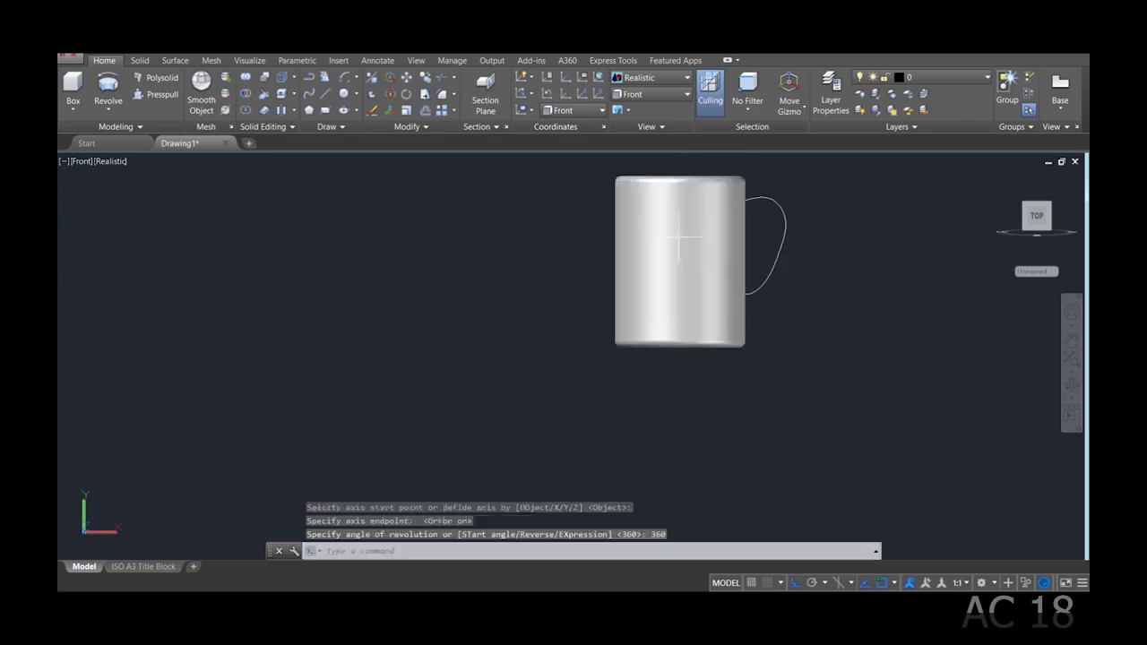
click(664, 78)
Sweep the small circle along the handle curve into a solid handle.
click(645, 103)
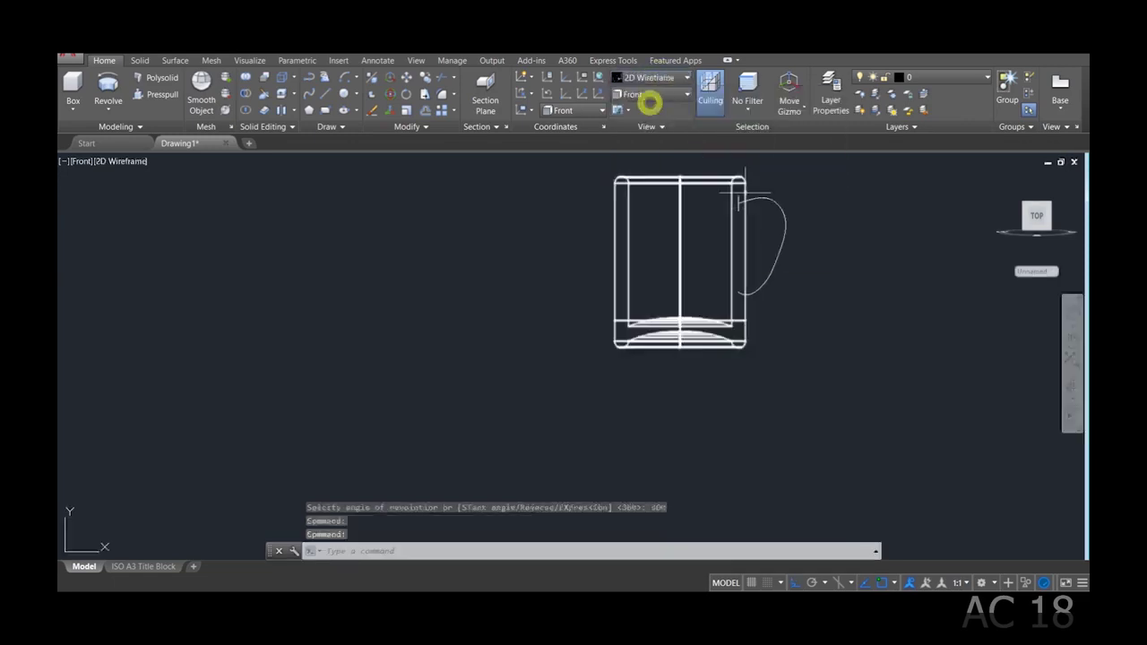
middle_drag(743, 234, 765, 227)
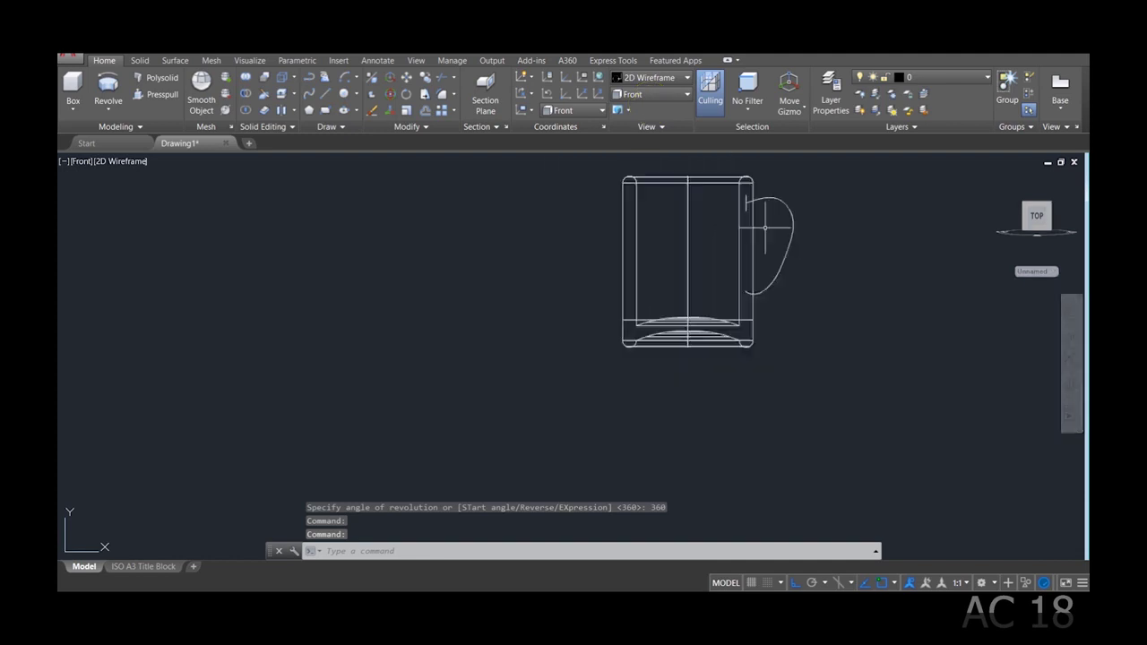
click(116, 110)
click(117, 213)
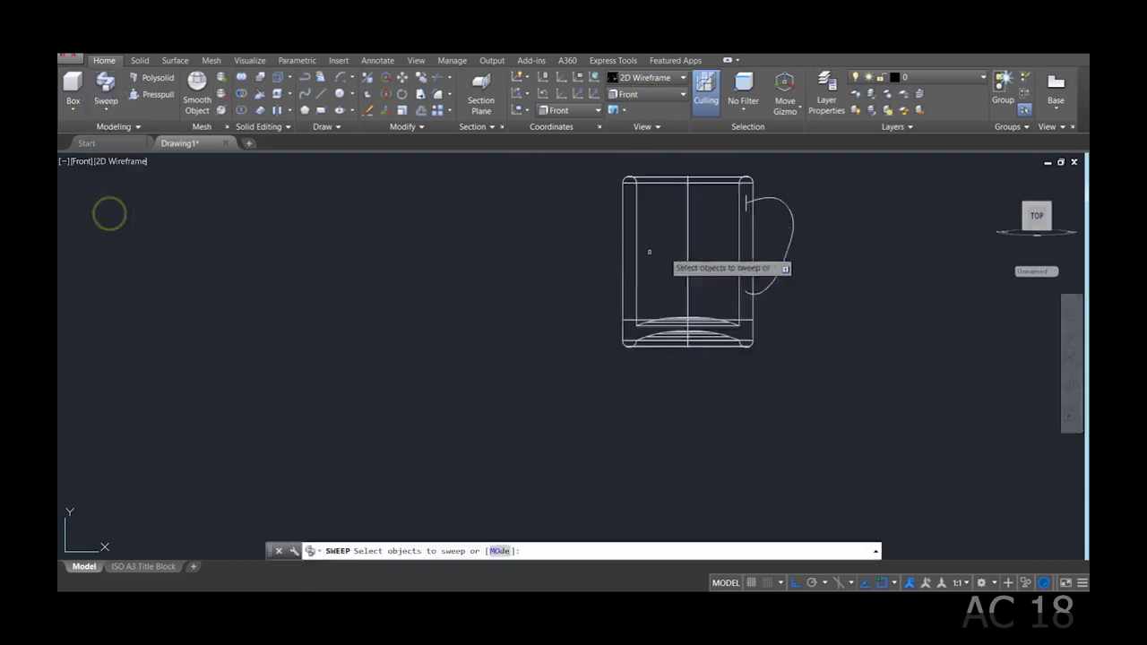
shift+middle_drag(794, 266, 774, 281)
scroll(757, 224, down, 2)
scroll(758, 224, down, 2)
scroll(757, 224, up, 2)
scroll(757, 222, up, 5)
scroll(700, 219, down, 2)
click(698, 171)
key(Return)
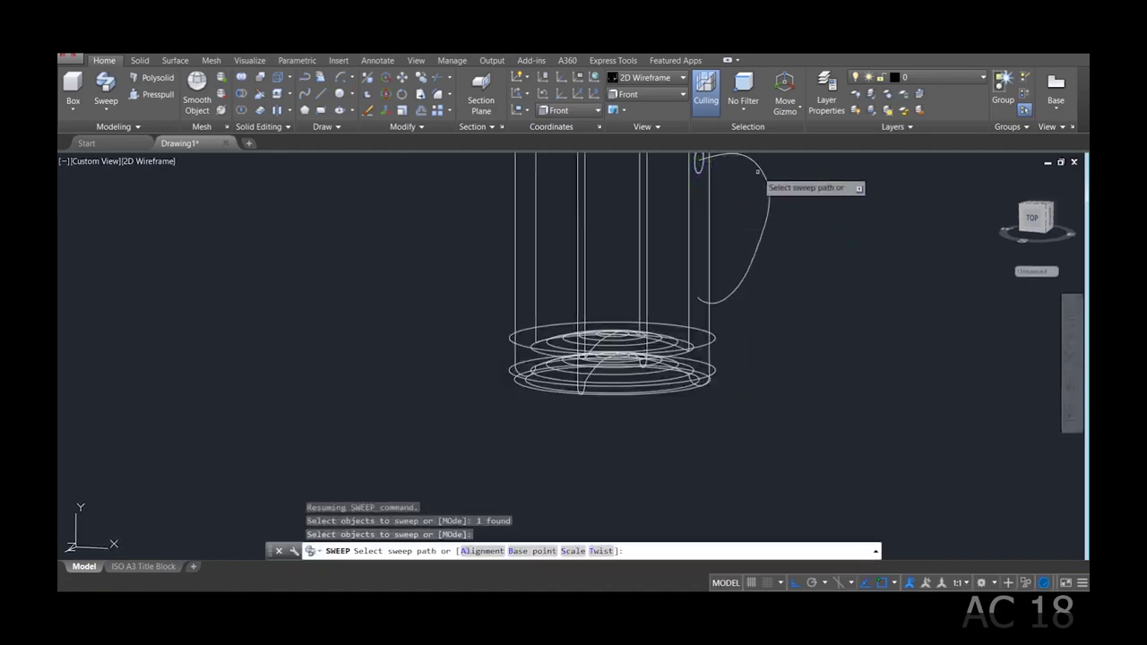
click(758, 171)
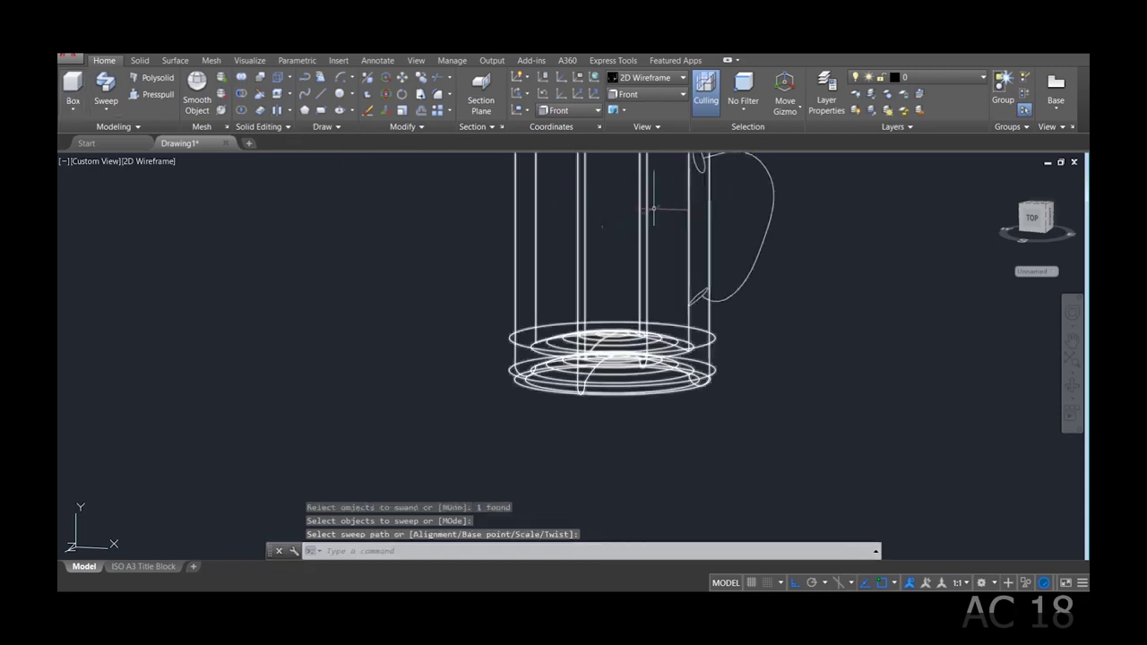
Union the mug body and handle, and set the visual style to Realistic.
scroll(733, 238, down, 3)
click(751, 201)
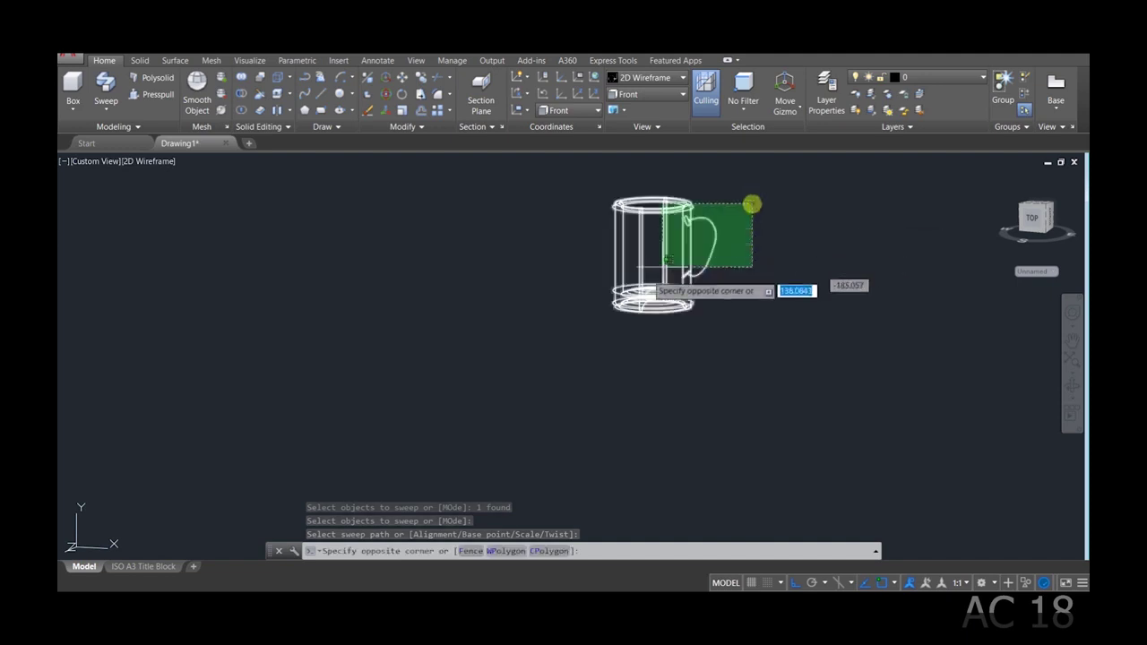
click(576, 305)
click(239, 81)
click(730, 170)
click(597, 276)
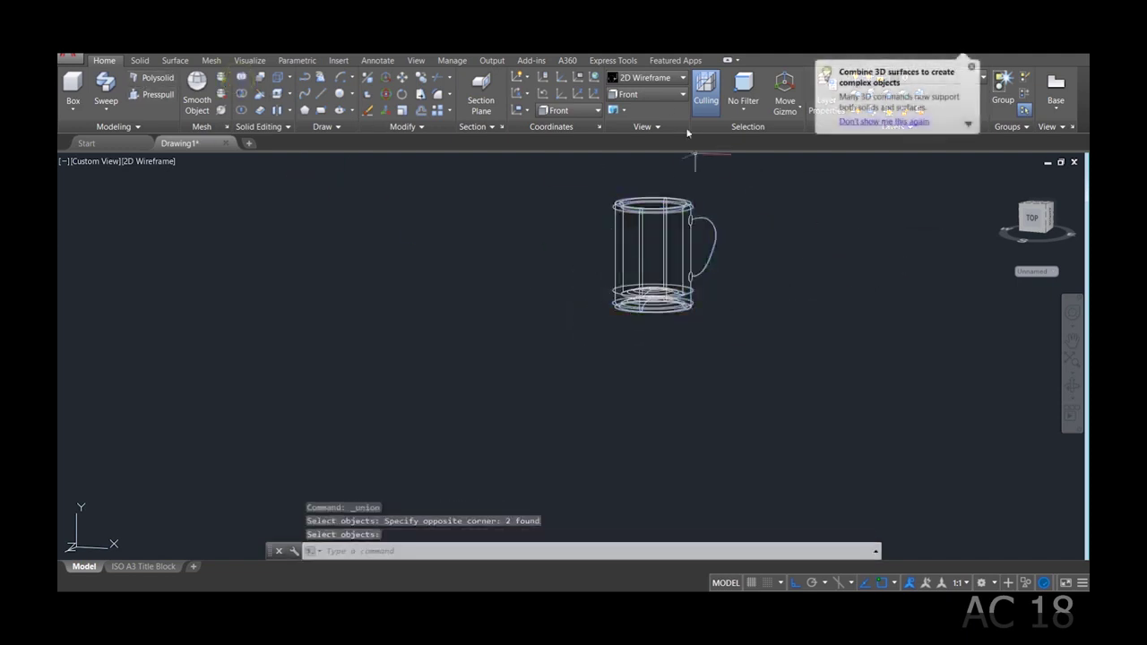
click(650, 78)
click(785, 111)
Complete the union, then orbit and zoom to view the mug from above.
key(Return)
scroll(694, 208, down, 3)
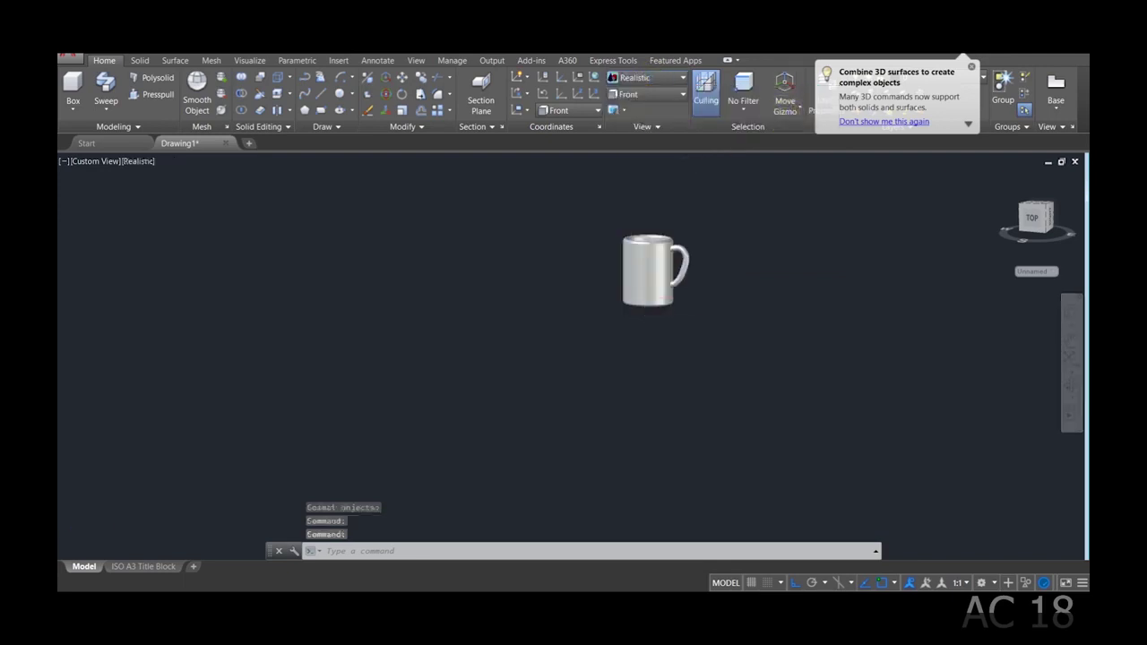
shift+middle_drag(648, 264, 678, 351)
scroll(651, 271, up, 2)
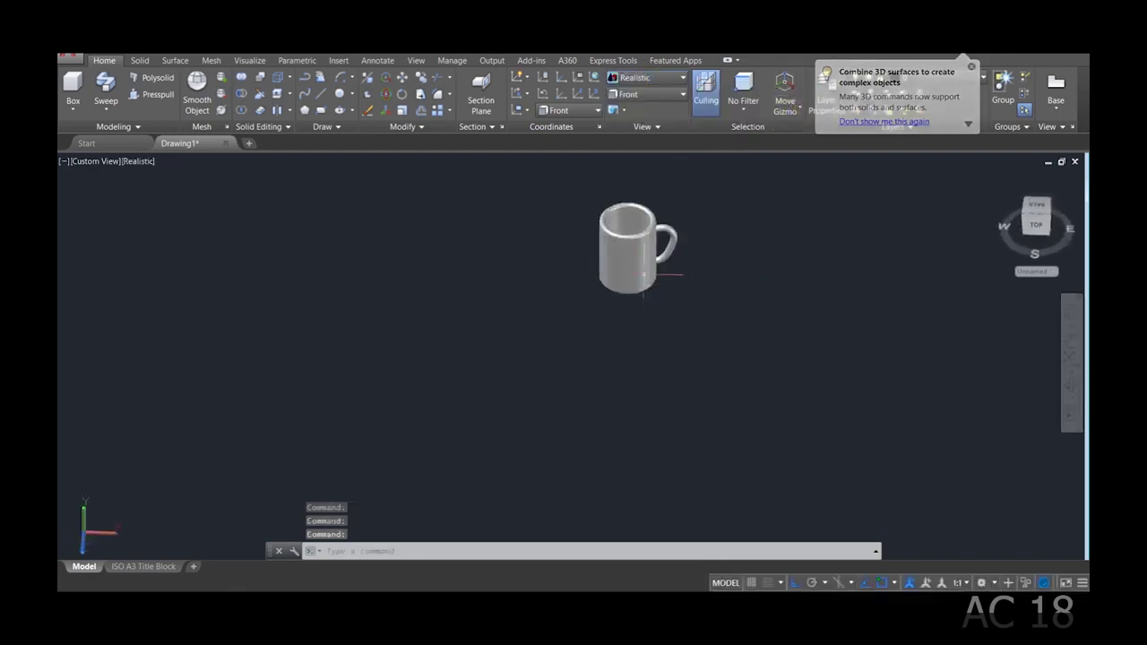
scroll(650, 271, up, 2)
mouse_move(651, 271)
shift+middle_down()
mouse_move(634, 310)
mouse_move(618, 269)
shift+middle_up()
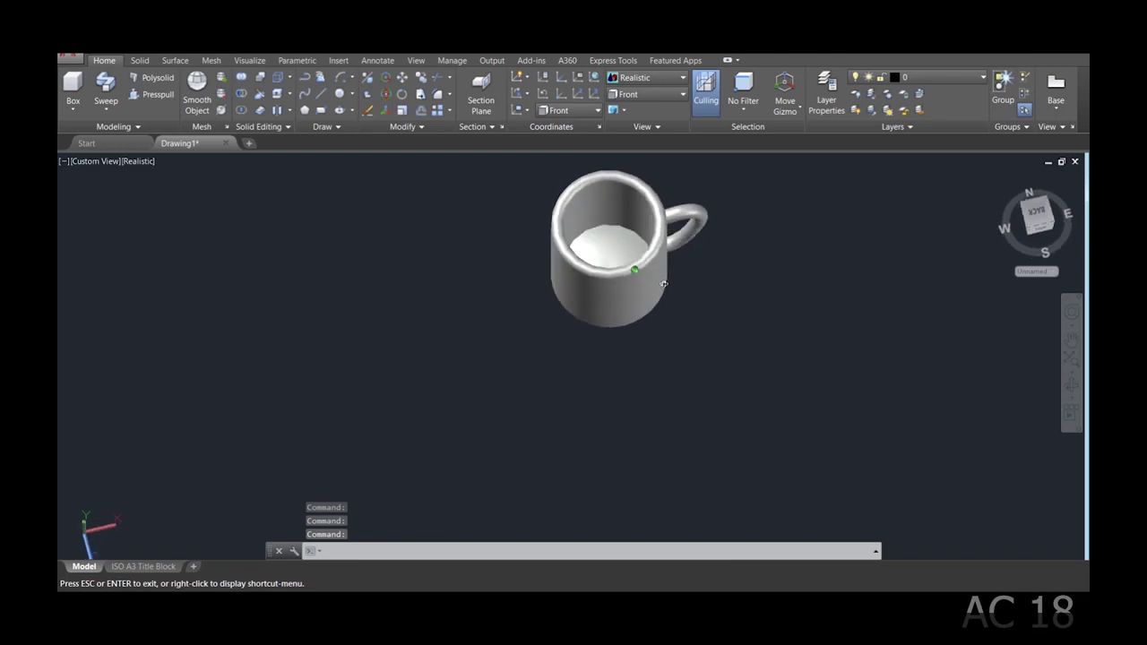
scroll(615, 239, down, 3)
scroll(615, 239, up, 4)
scroll(572, 224, up, 1)
click(581, 217)
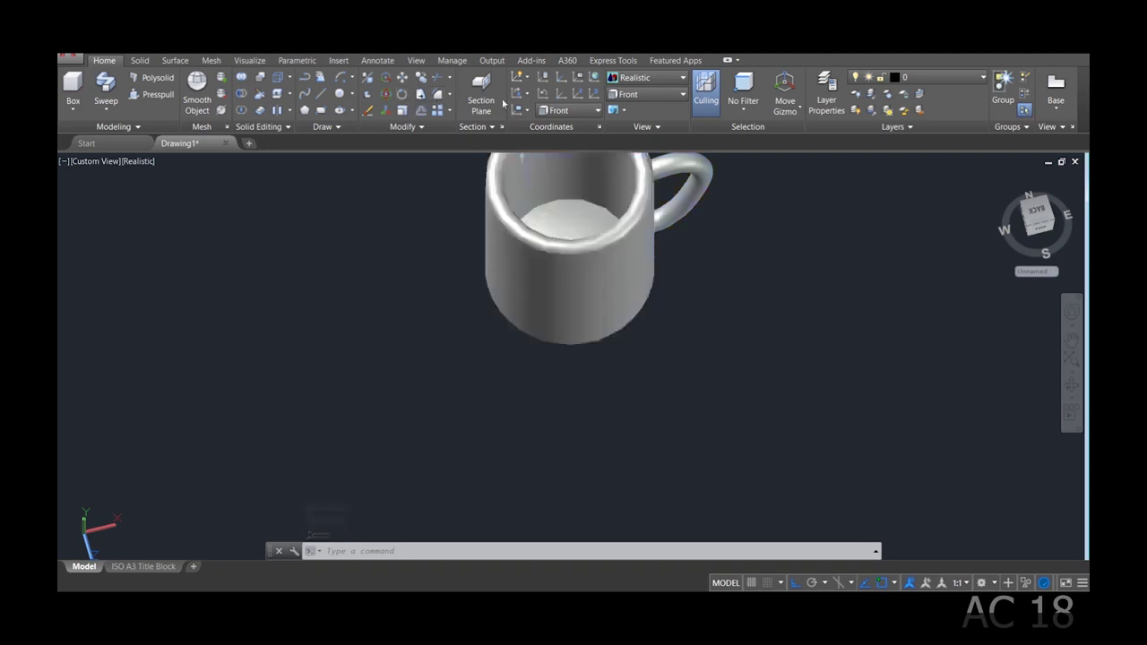
click(481, 90)
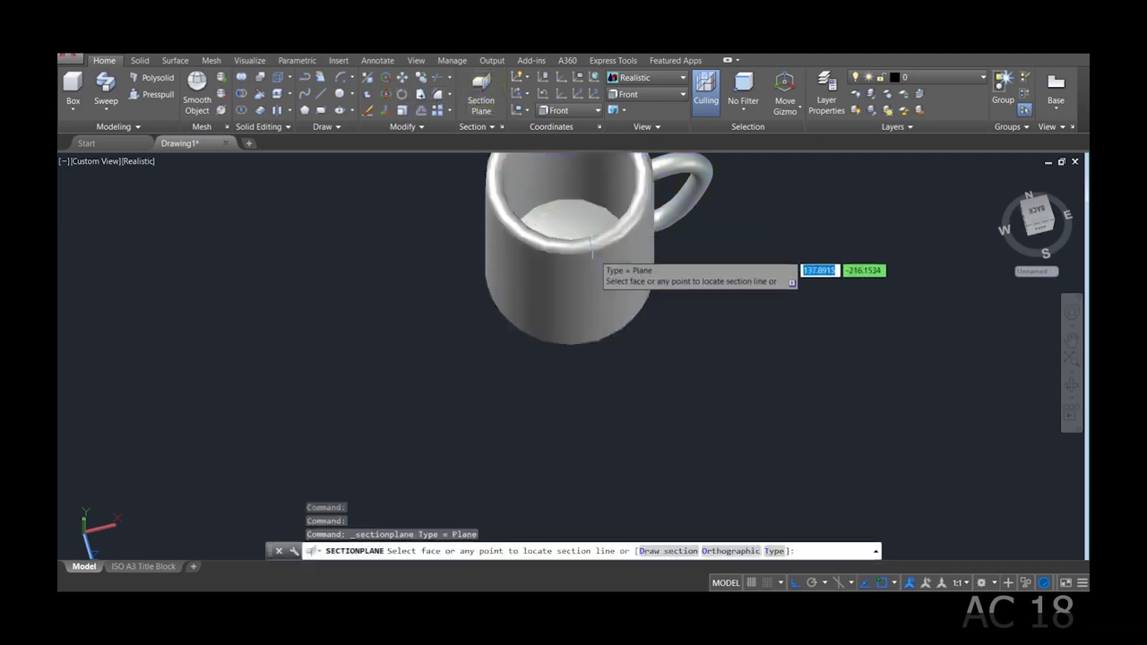
click(623, 343)
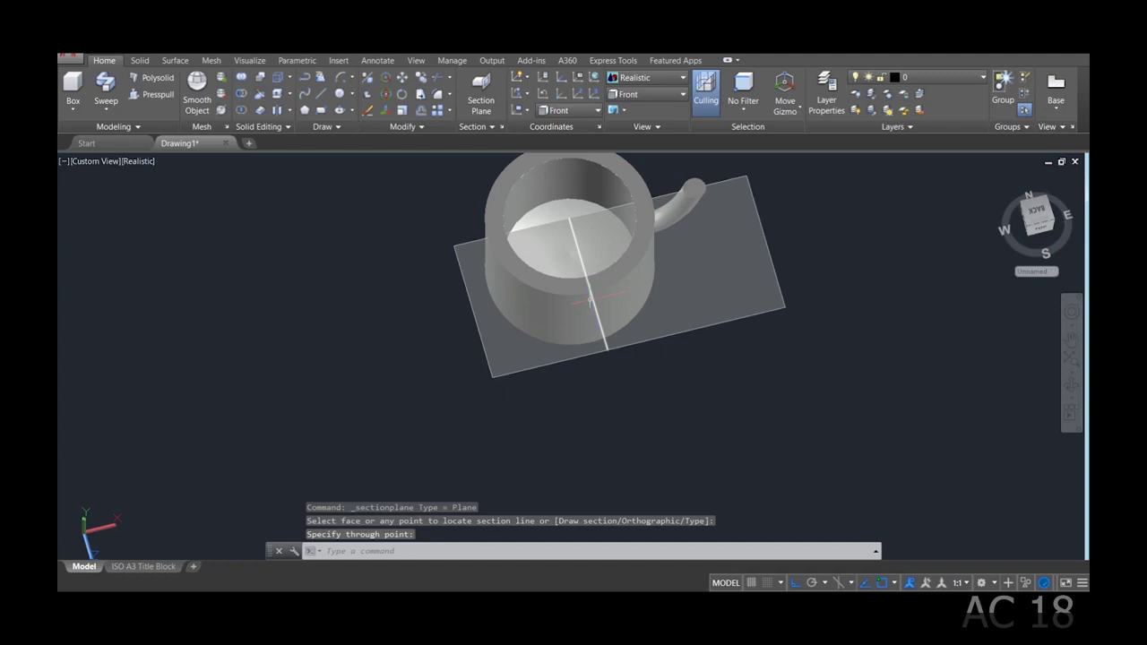
key(Escape)
key(Escape)
key(Escape)
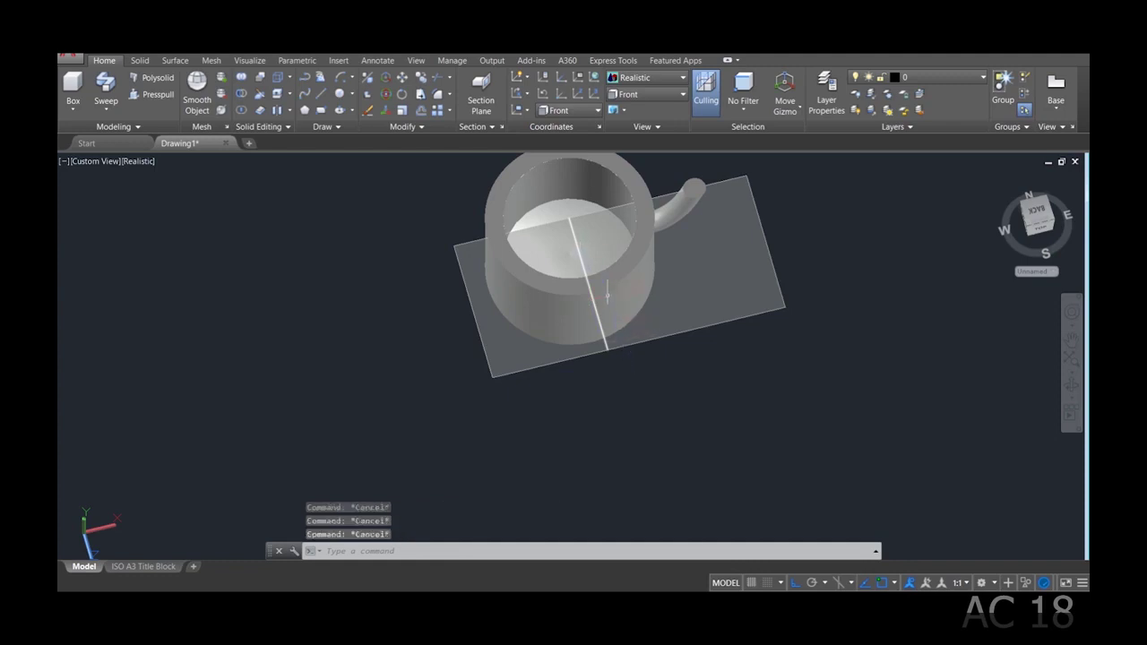
click(585, 264)
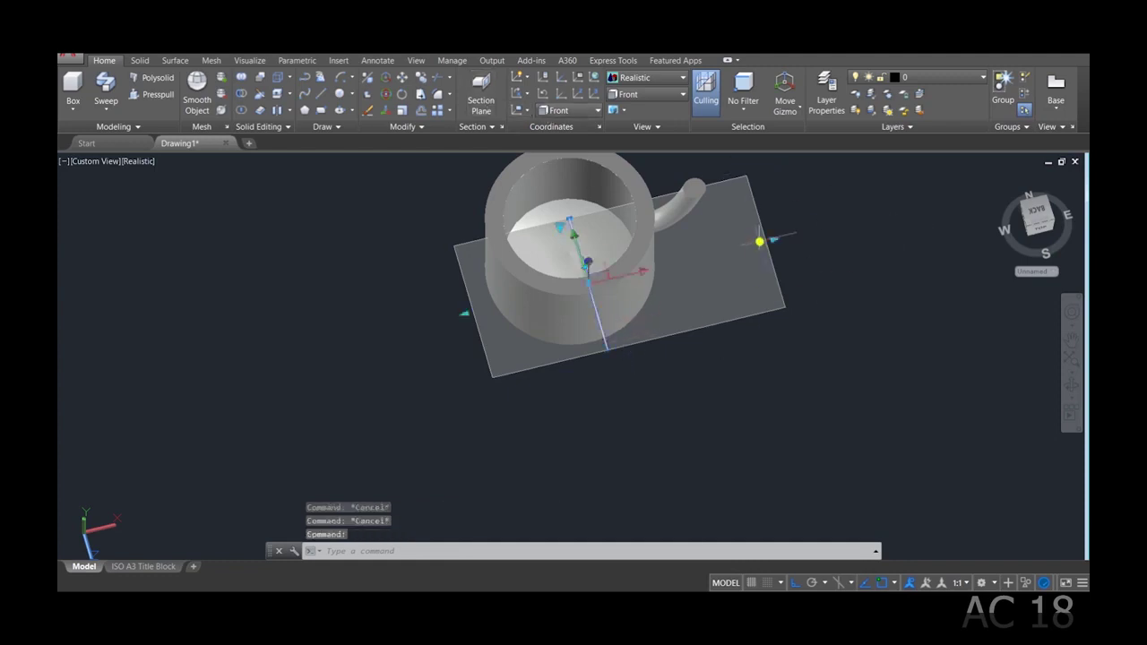
key(Escape)
scroll(641, 235, up, 2)
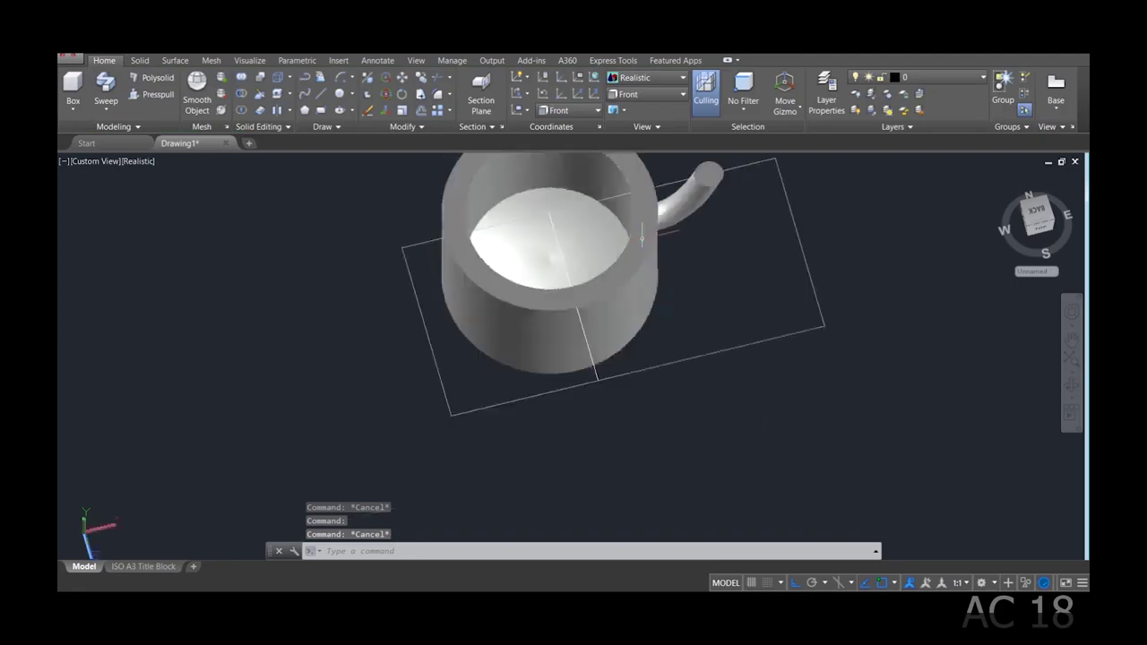
shift+middle_drag(642, 235, 640, 205)
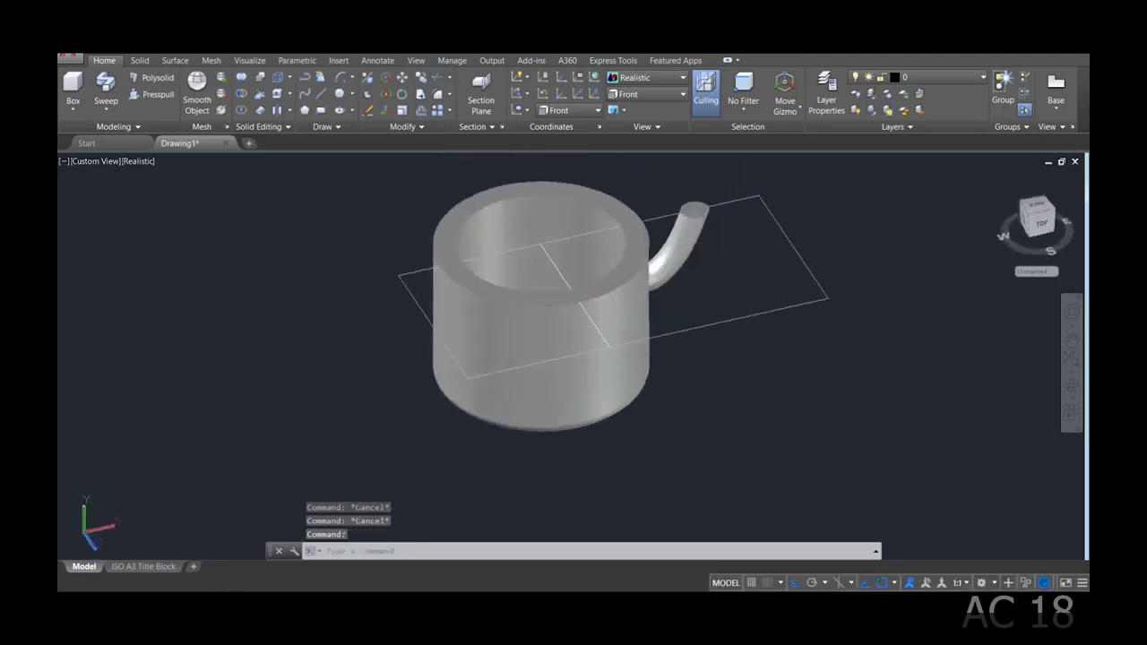
key(ctrl+z)
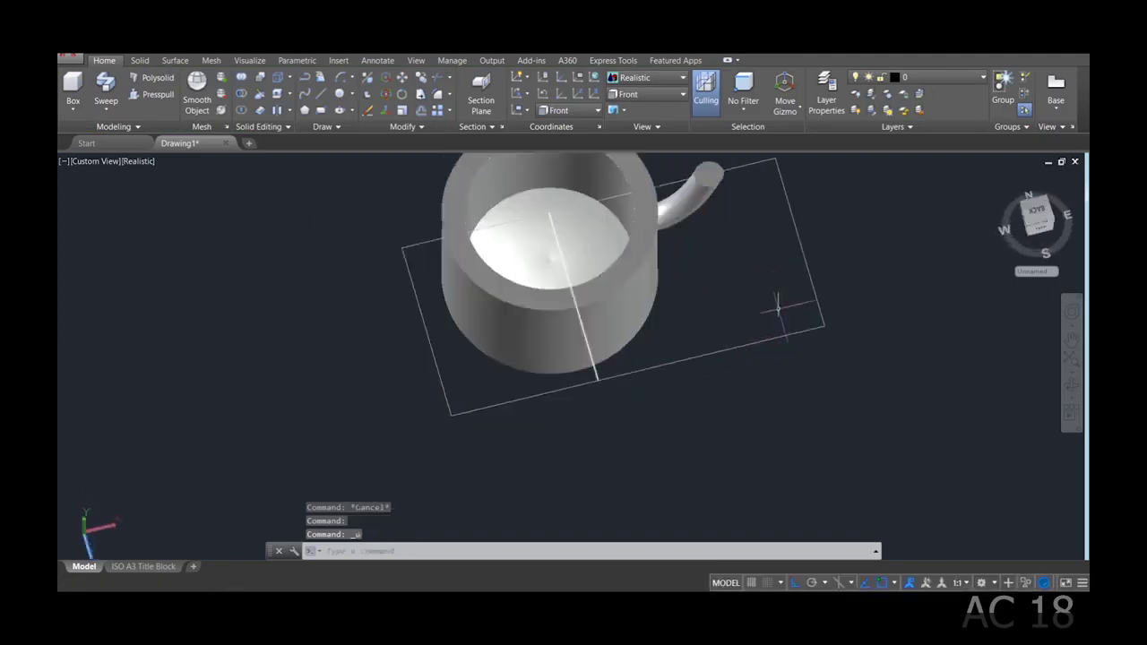
key(ctrl+z)
key(ctrl+z)
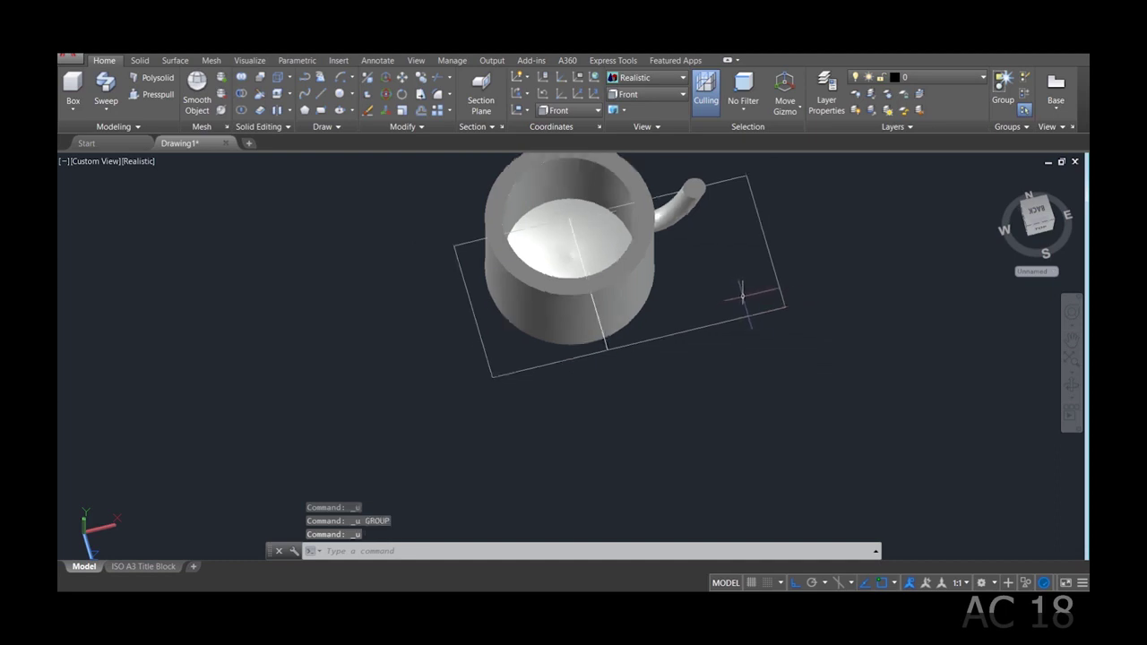
key(ctrl+z)
key(ctrl+z)
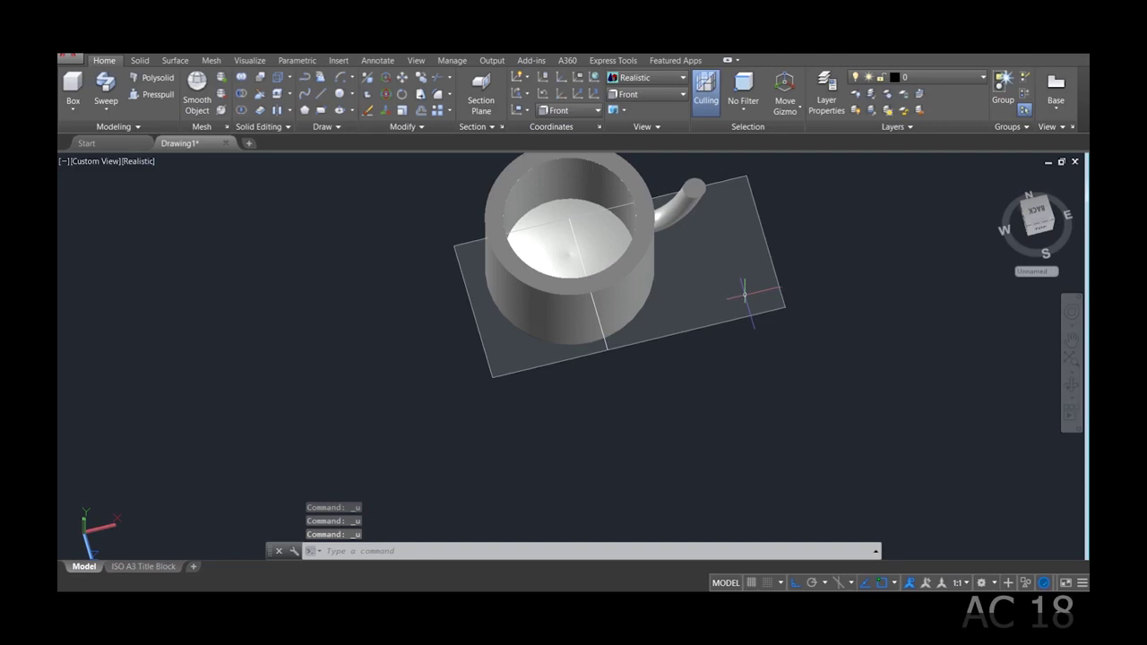
key(ctrl+z)
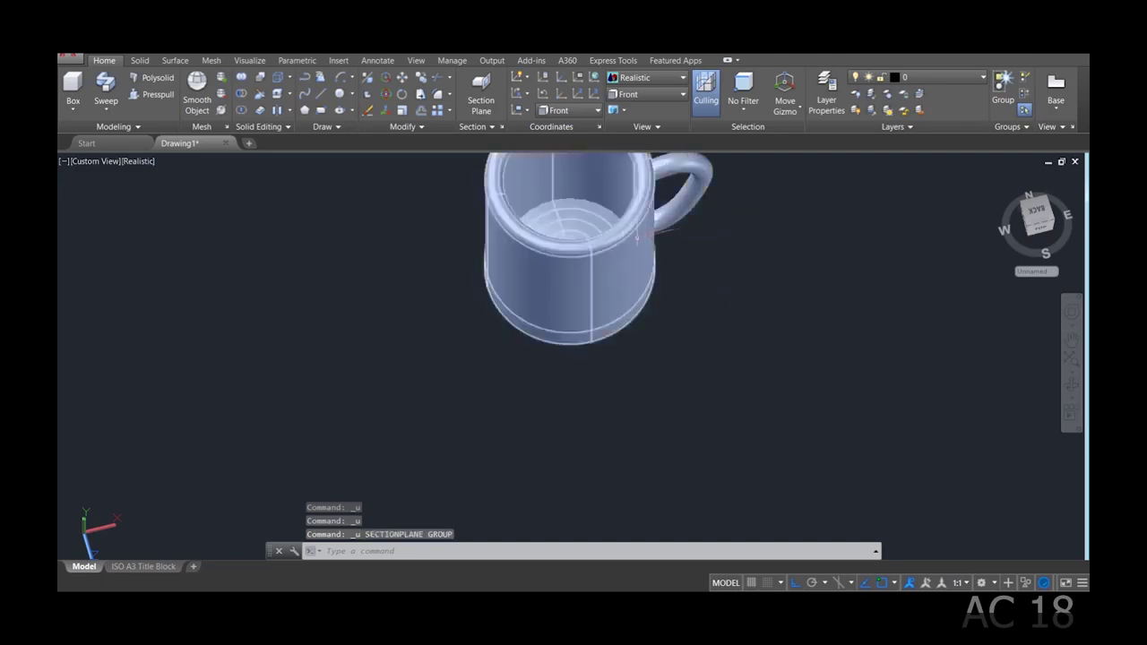
key(Escape)
key(Escape)
Fillet the mug's inner rim edge with a 10-unit radius and zoom in.
text(f)
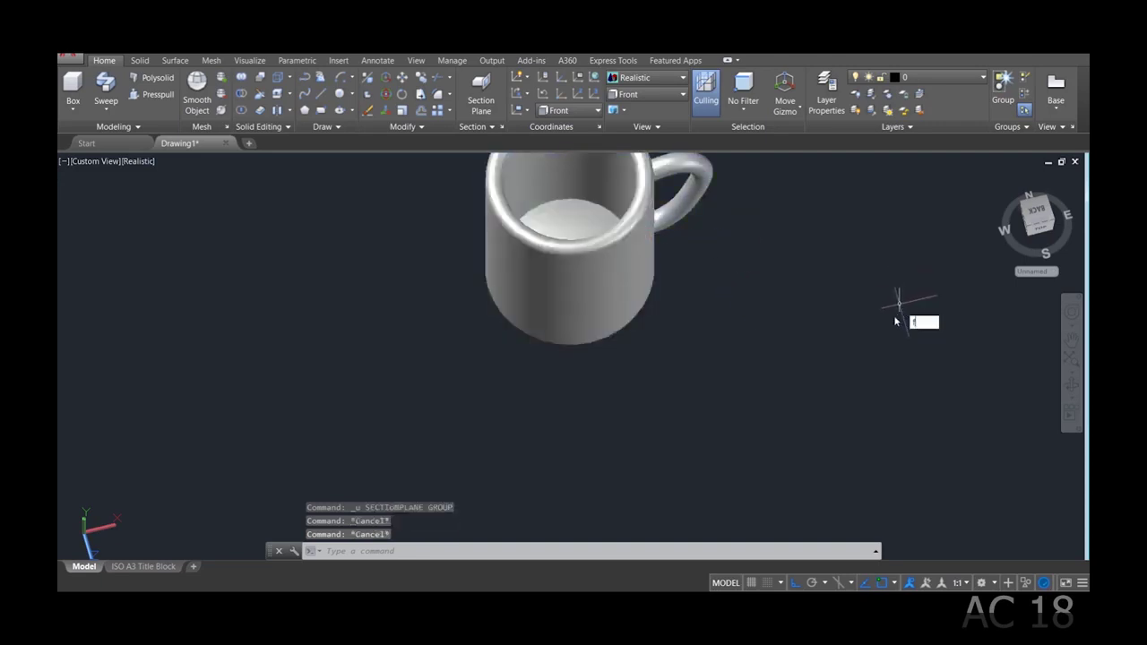
key(Return)
text(r)
key(Return)
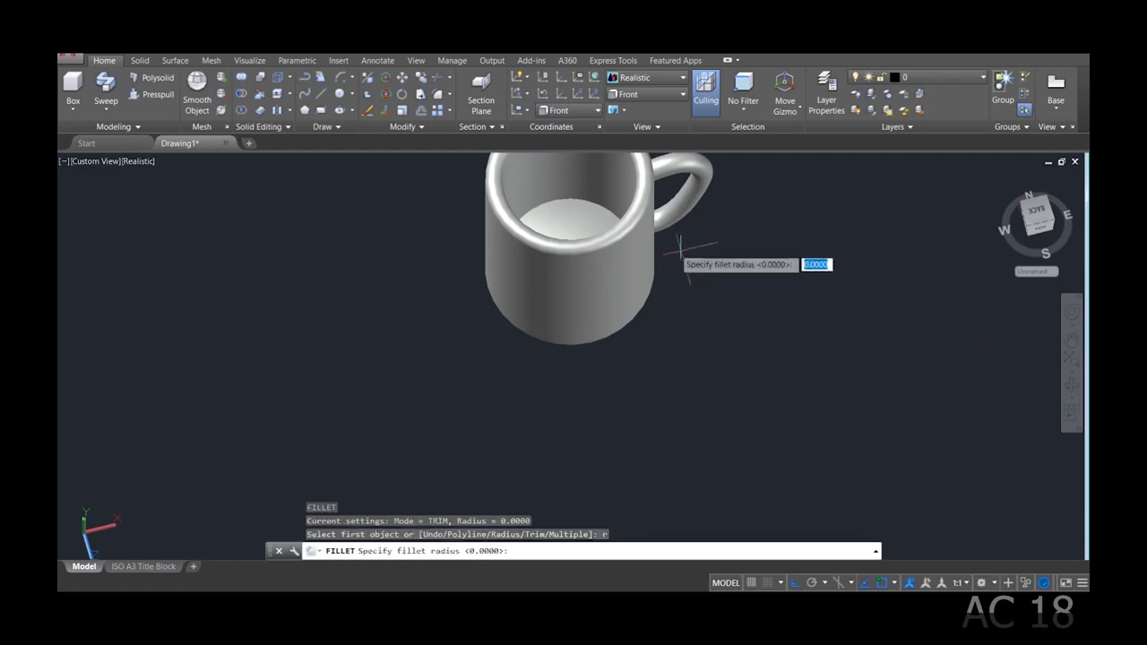
text(10)
key(Return)
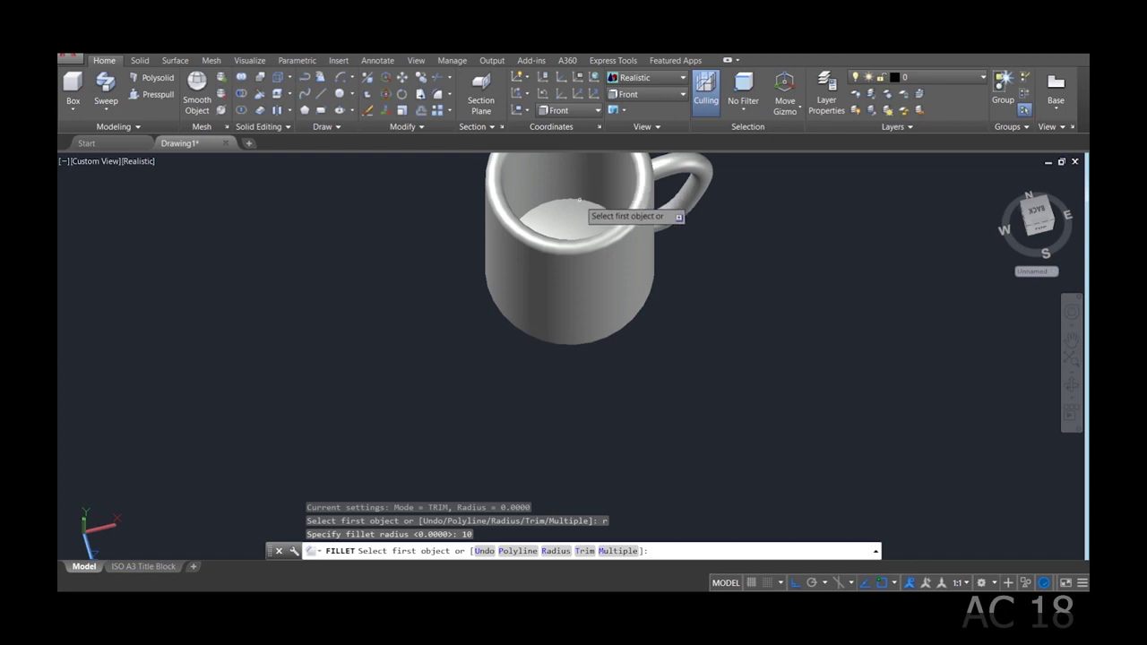
click(580, 201)
key(Return)
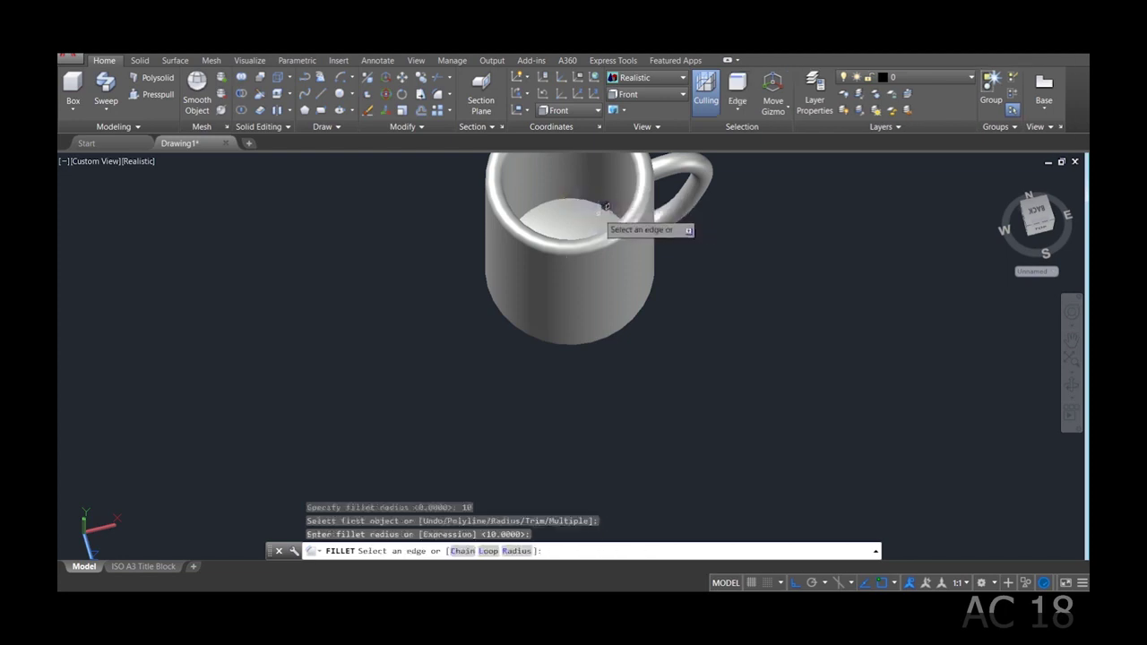
key(Return)
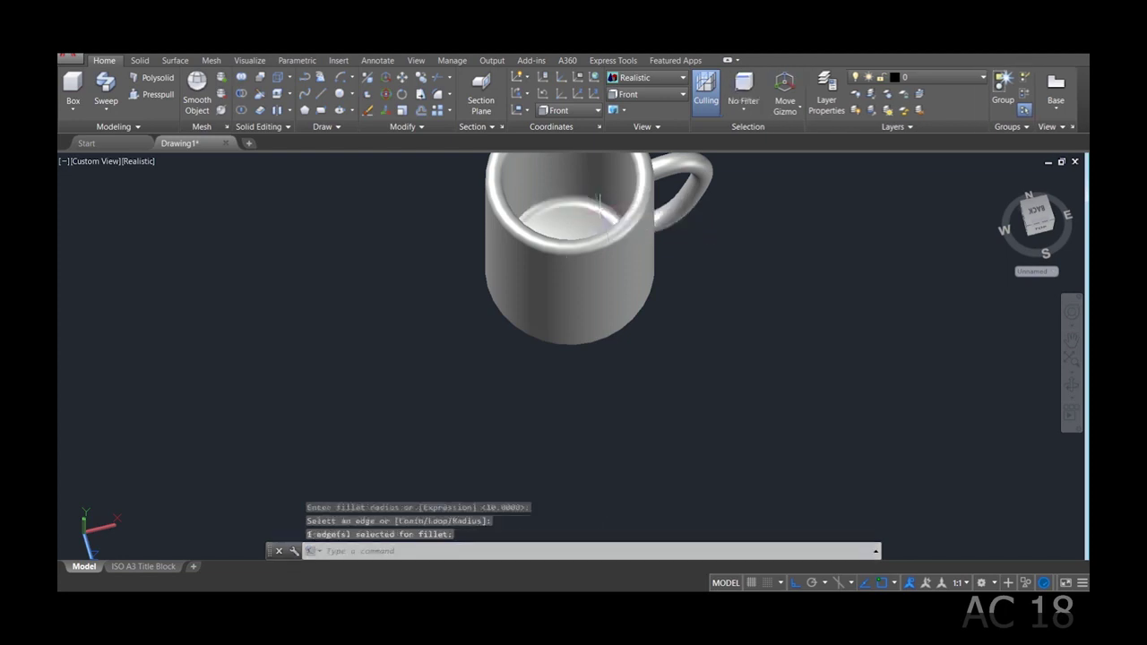
mouse_move(581, 279)
shift+middle_down()
mouse_move(609, 251)
mouse_move(584, 278)
shift+middle_up()
scroll(547, 269, down, 5)
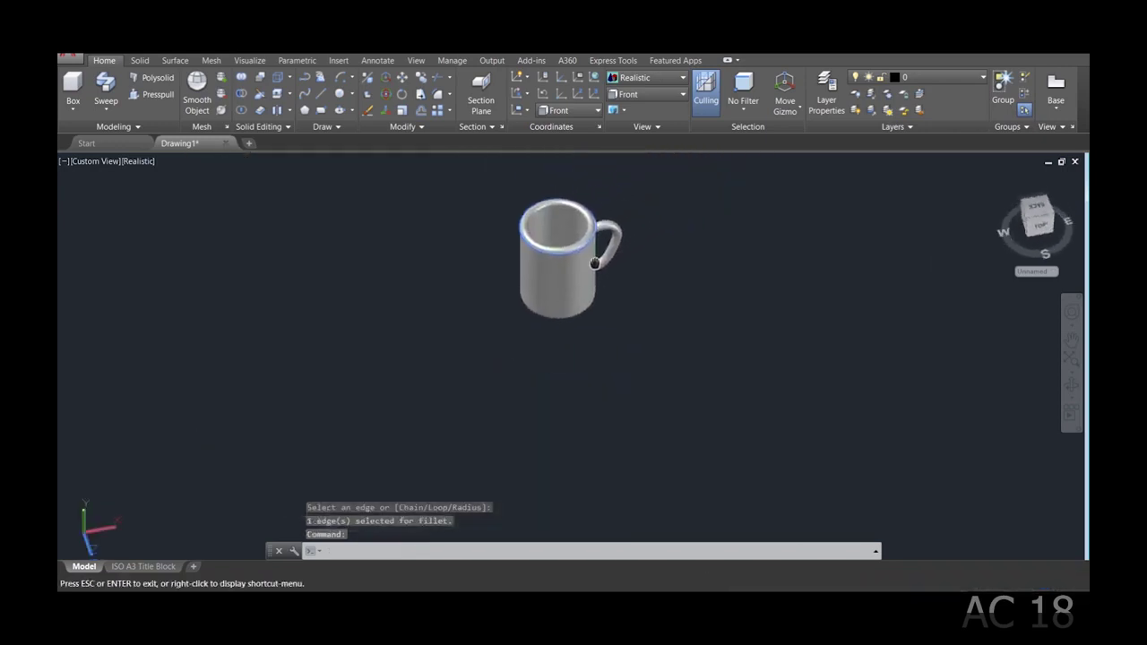
scroll(584, 277, up, 3)
scroll(525, 310, up, 3)
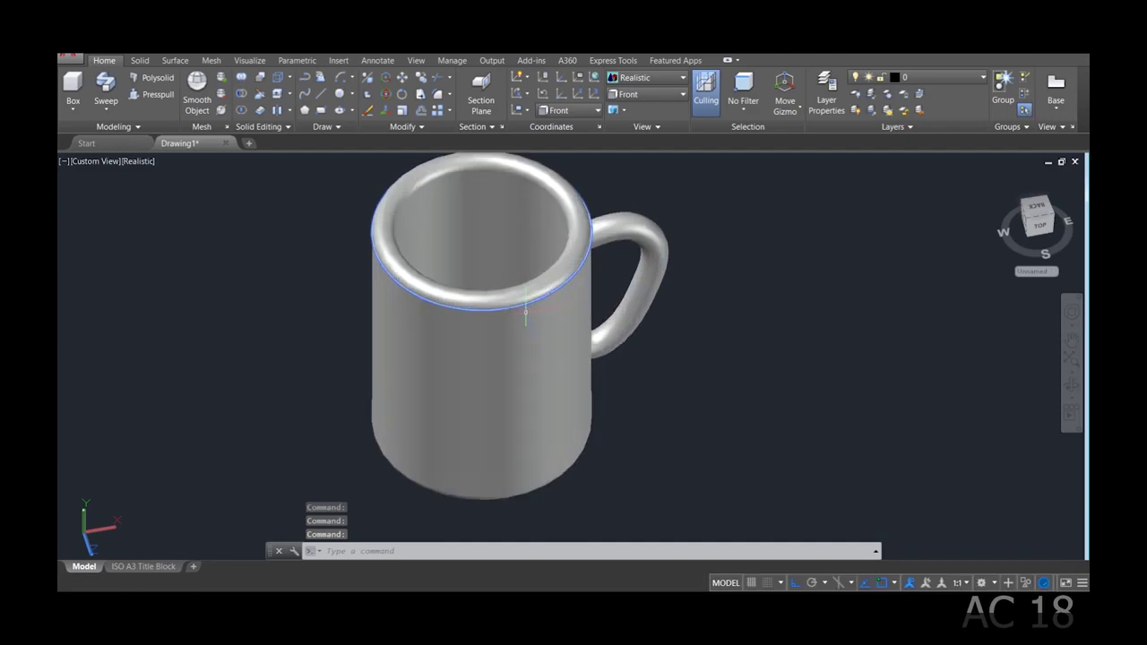
Drag Lacquer finishes from Autodesk Library > Finishes in the Materials Browser onto the mug.
text(MAT)
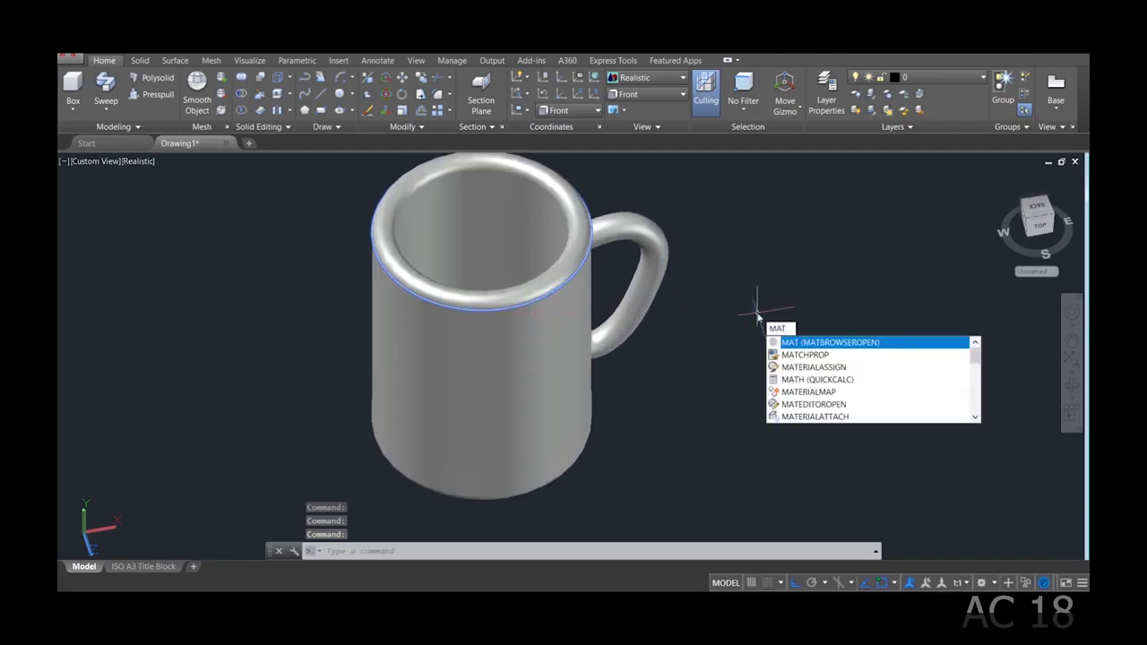
key(Return)
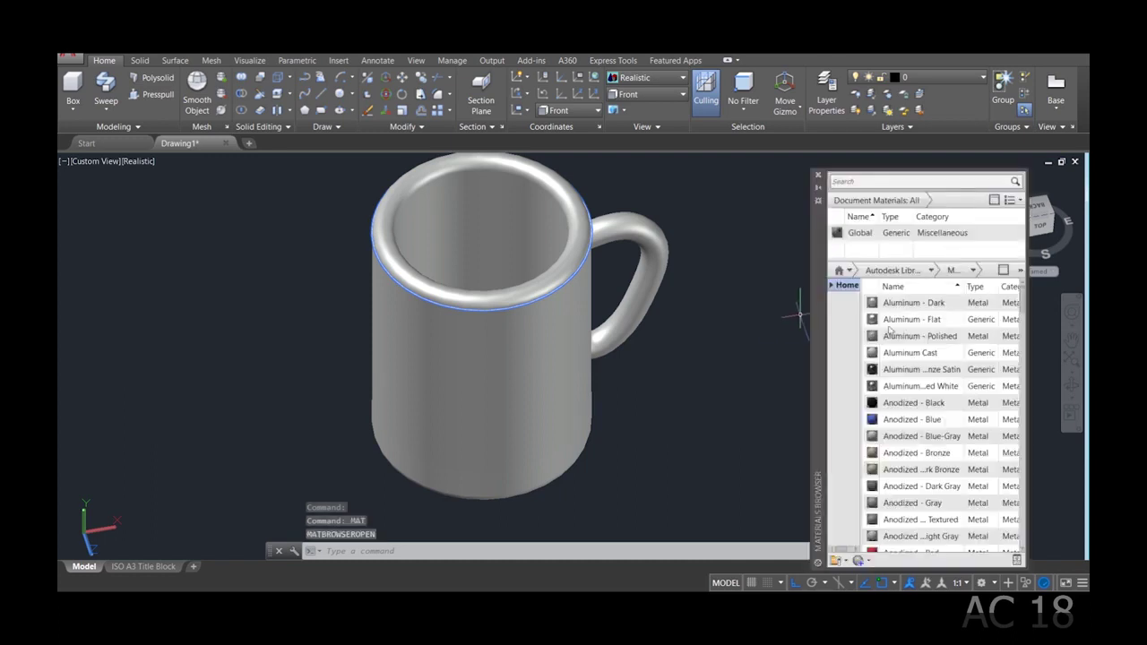
click(917, 272)
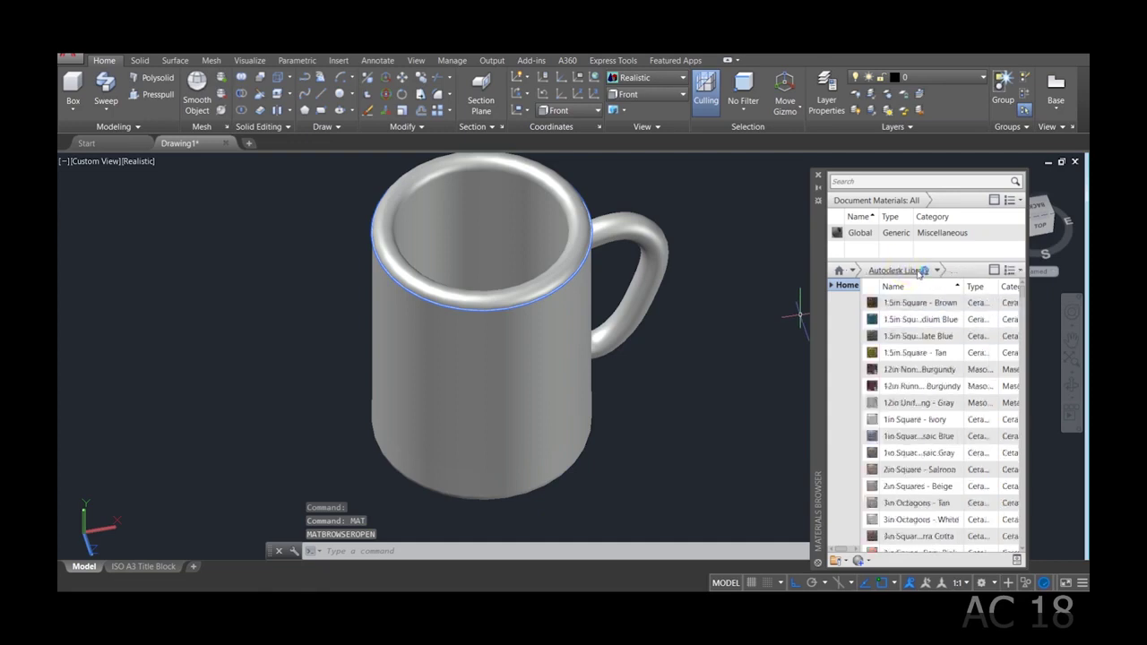
click(938, 270)
click(896, 333)
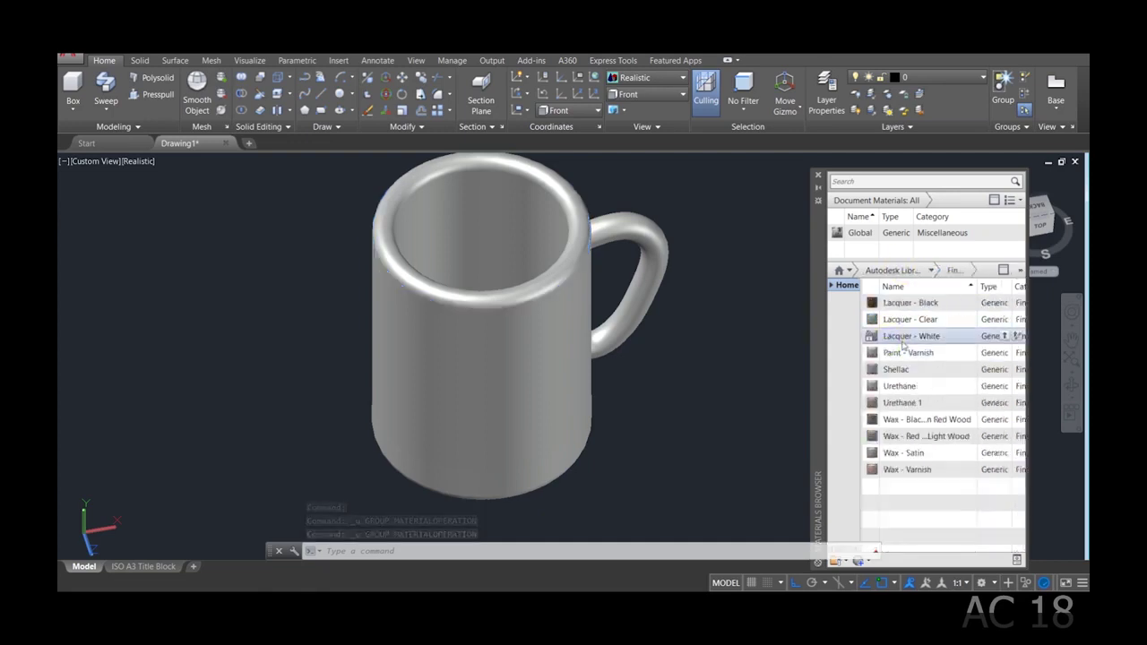
drag(905, 307, 514, 313)
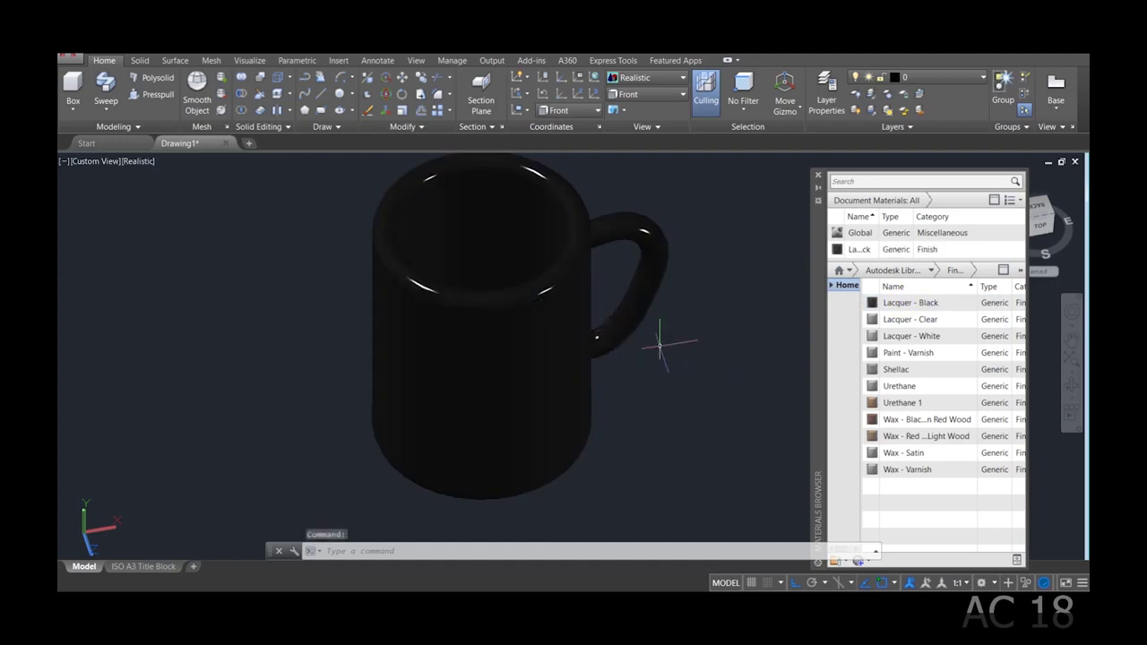
scroll(527, 319, up, 3)
scroll(515, 318, down, 4)
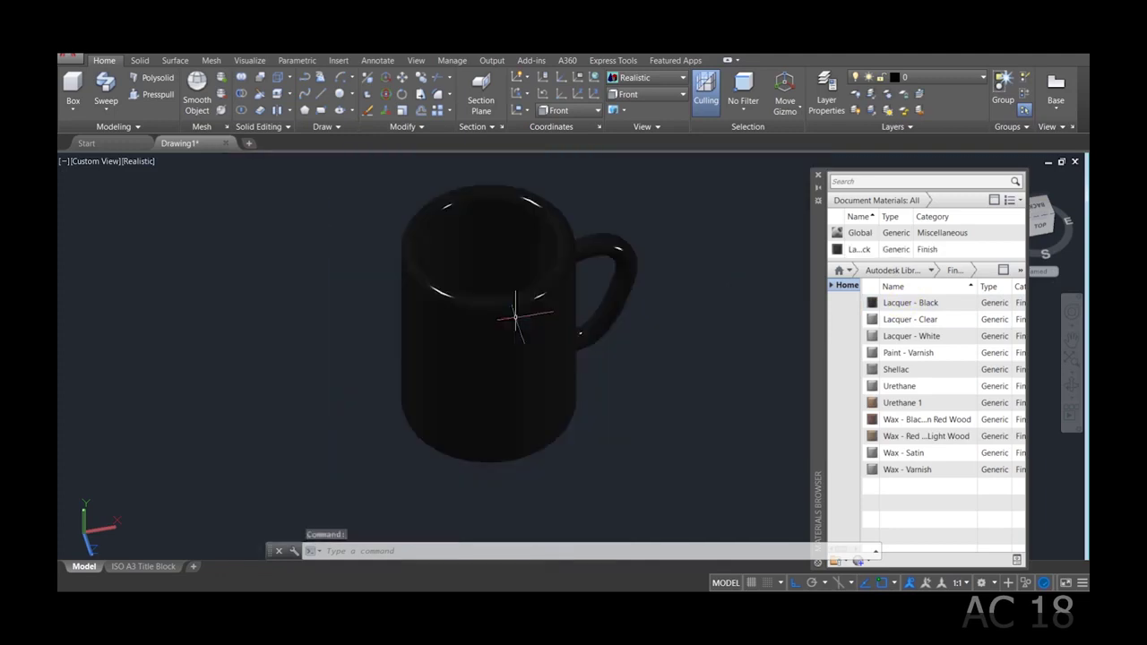
drag(897, 319, 519, 338)
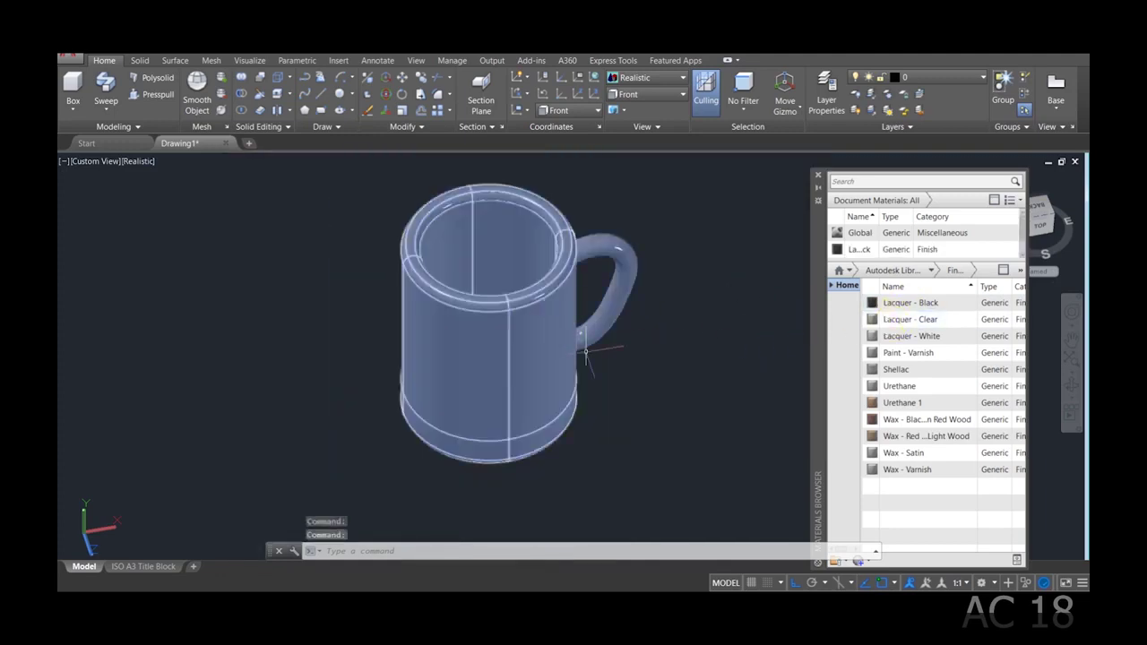
mouse_move(903, 453)
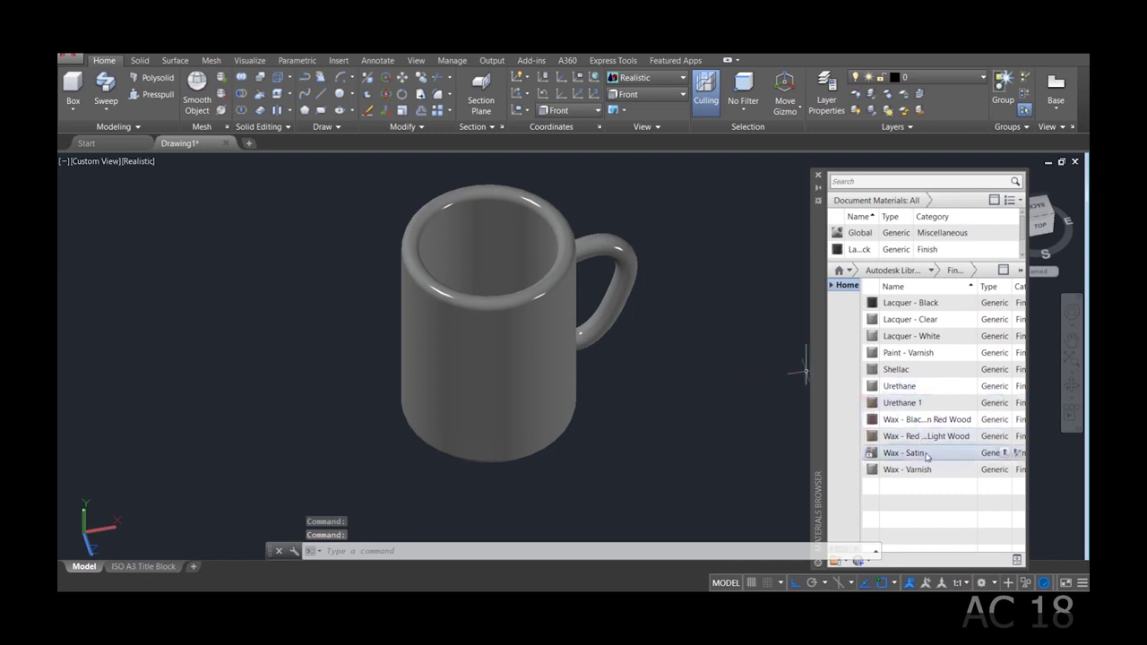
Close the Materials Browser and set the render preset to High.
click(817, 174)
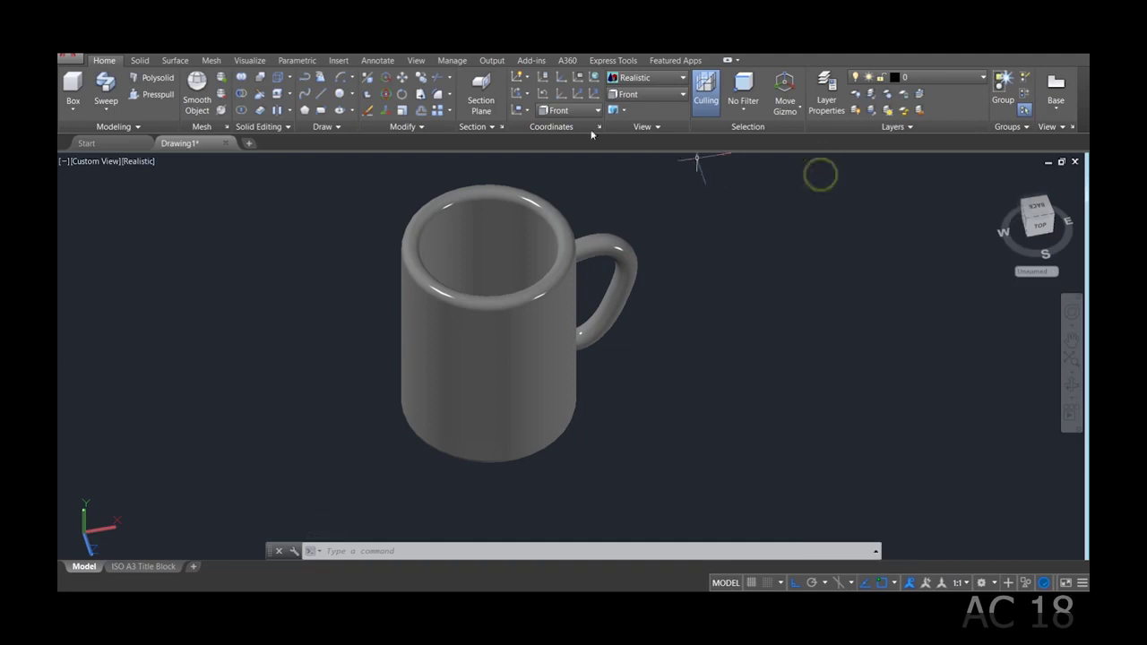
click(253, 63)
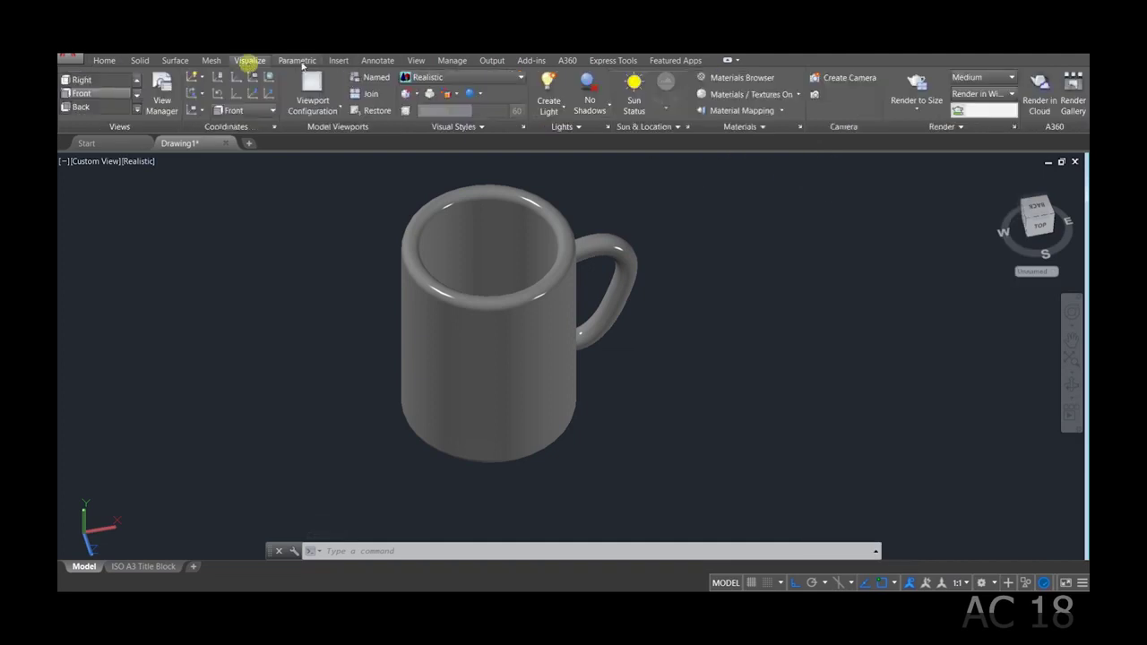
click(908, 110)
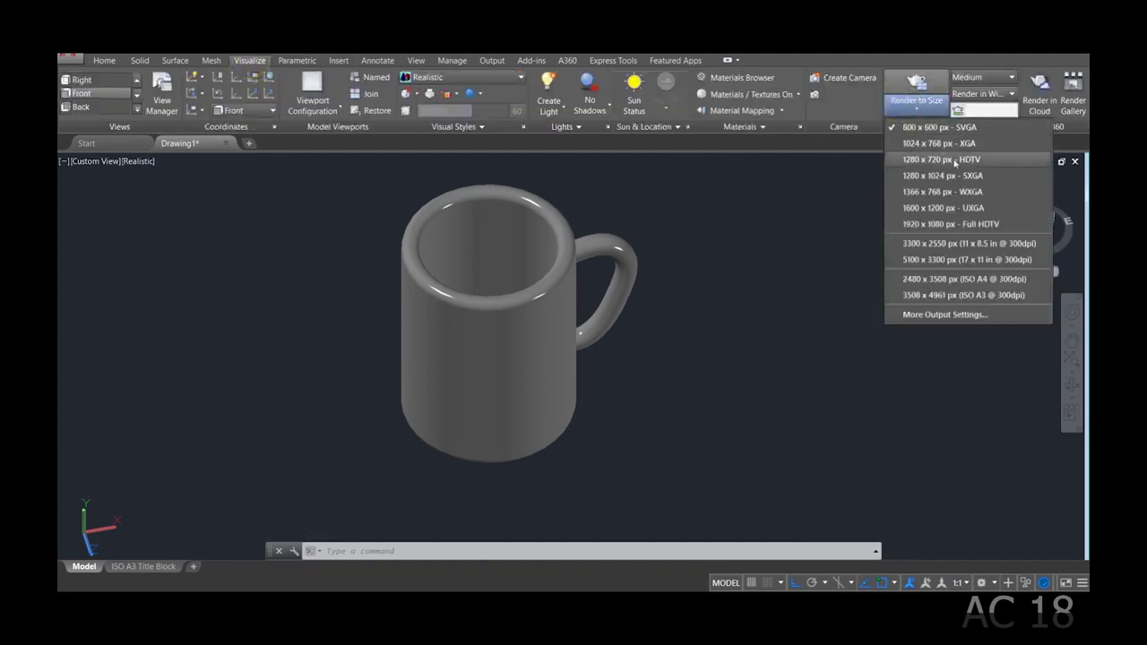
click(941, 192)
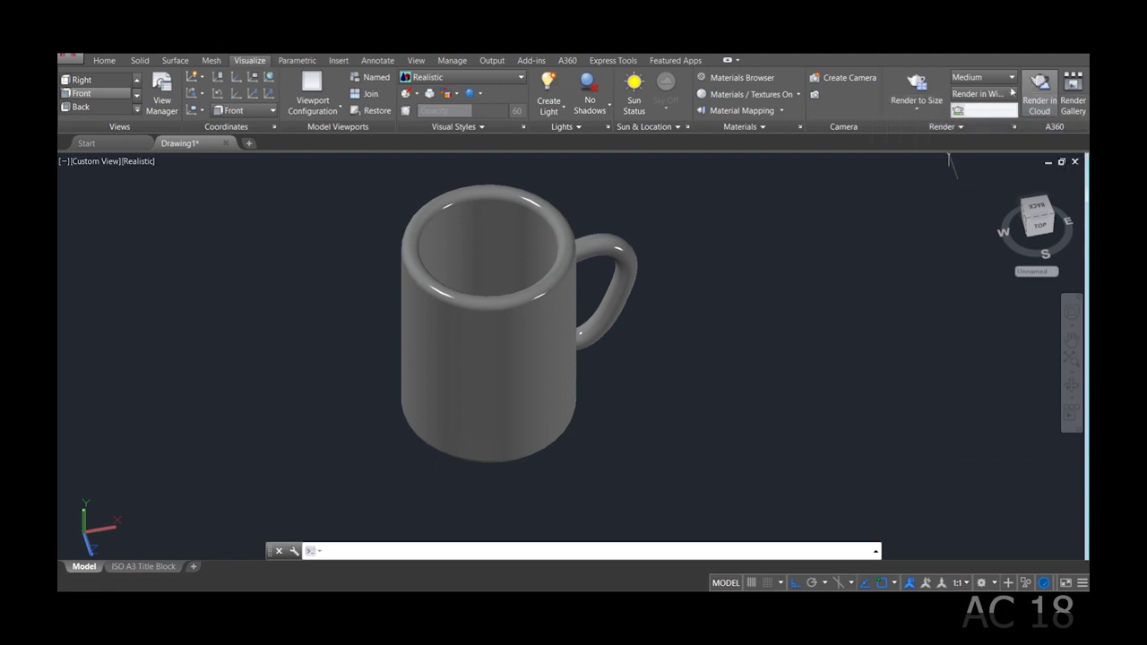
click(992, 86)
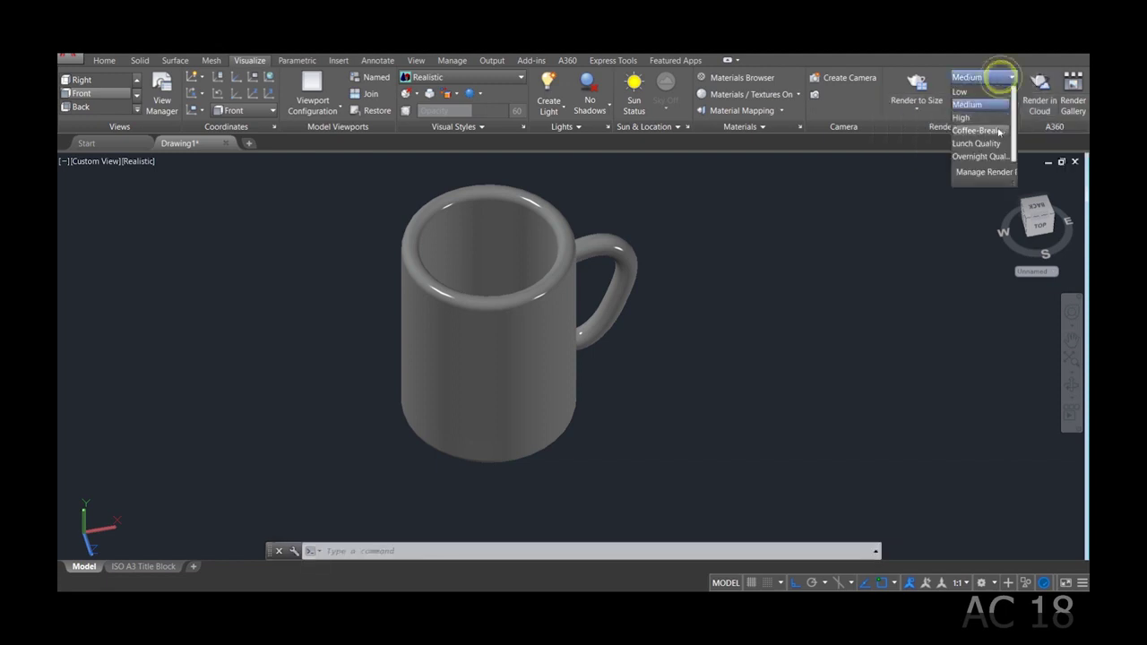
click(991, 123)
click(993, 77)
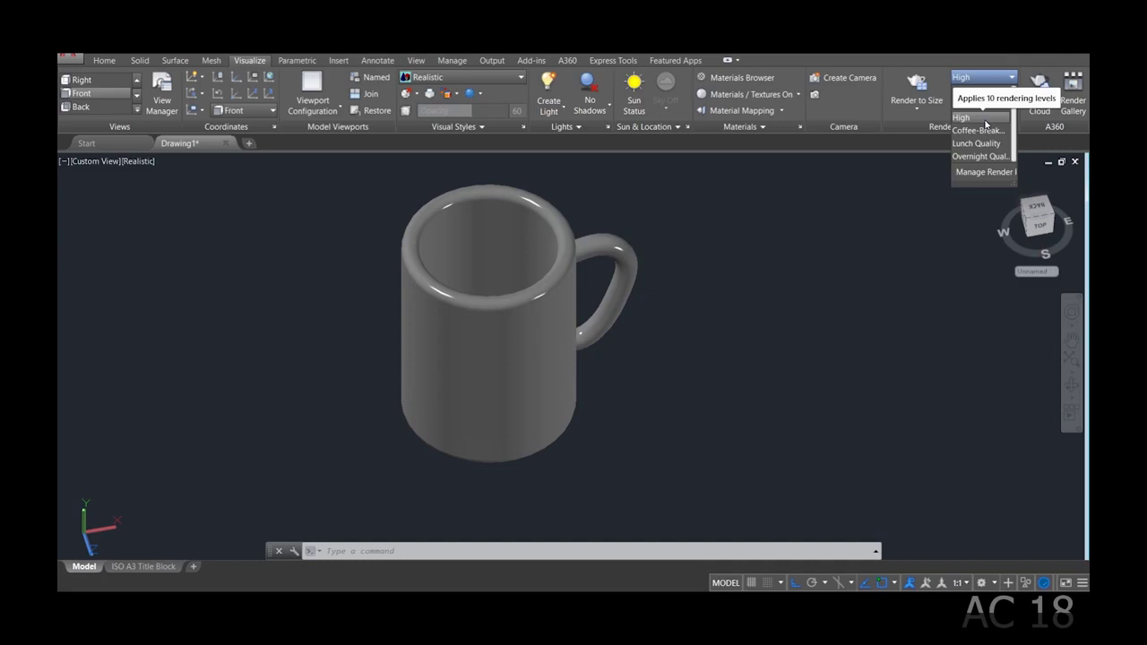
click(986, 120)
Set the render size to 1366 x 768 in the Render Presets Manager.
click(1013, 127)
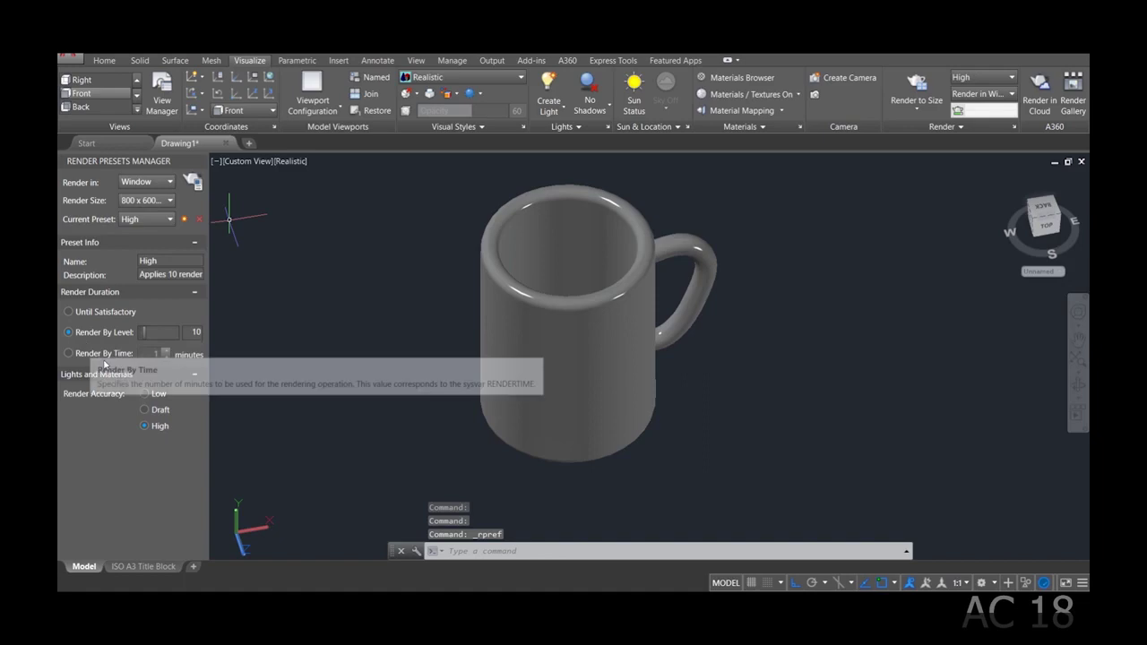
click(143, 200)
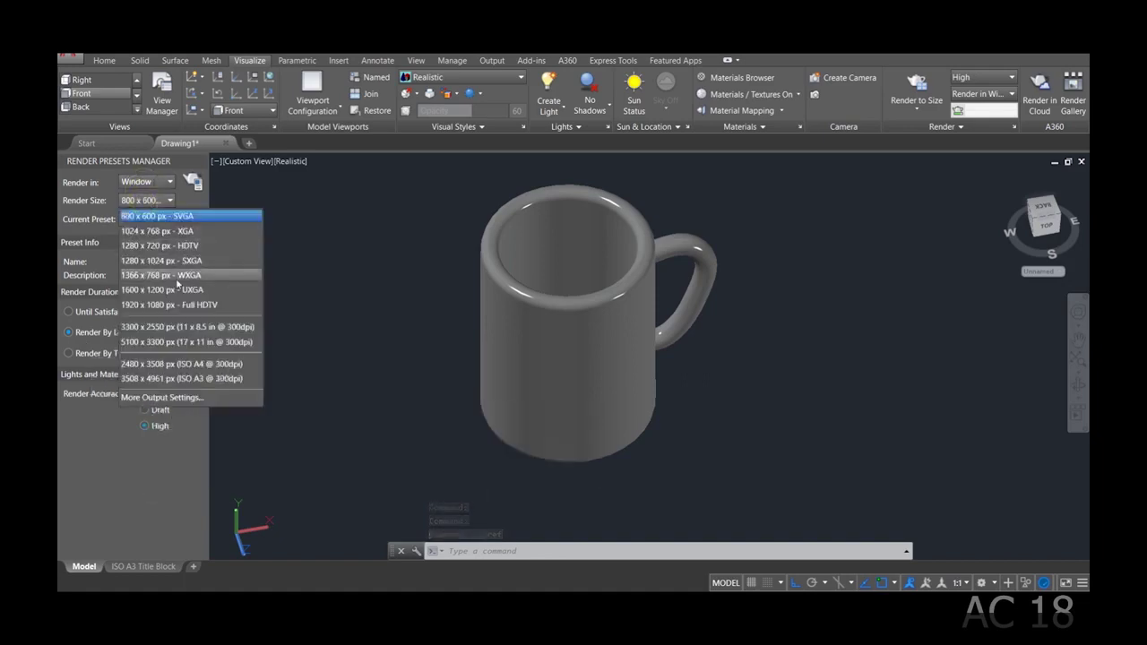
click(177, 279)
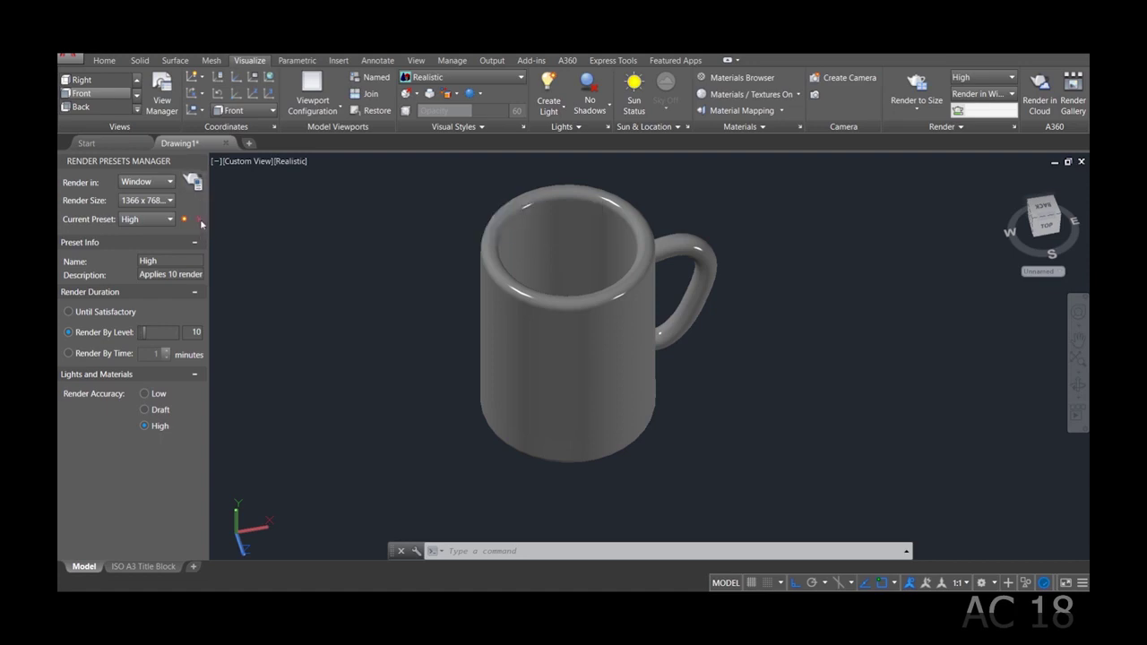
click(199, 161)
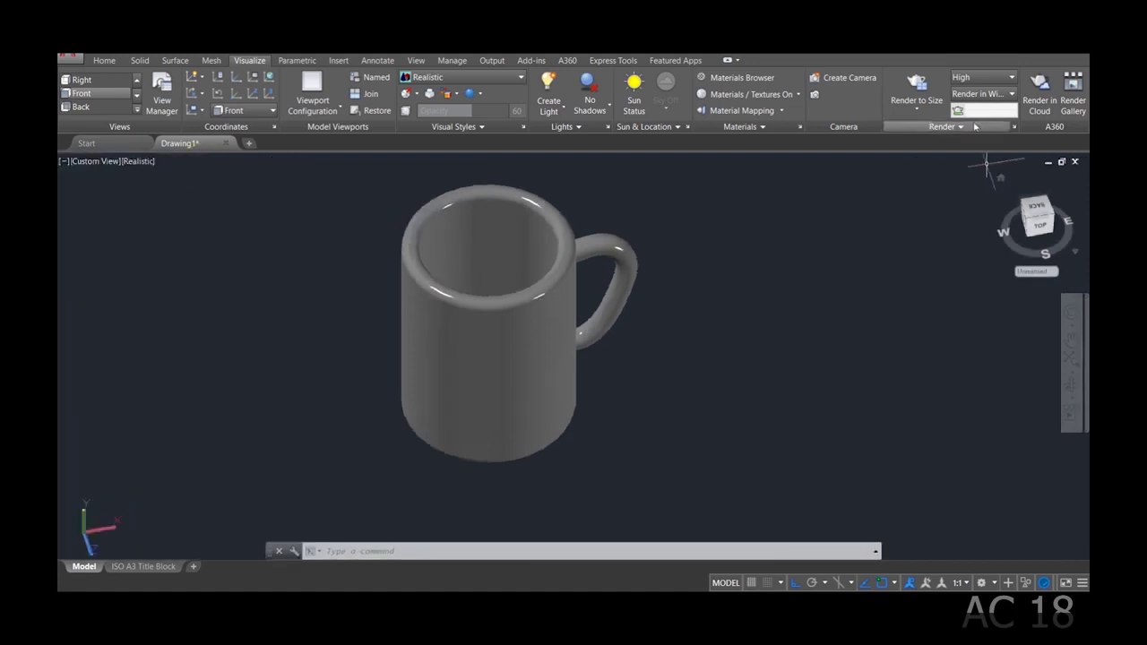
click(997, 128)
click(968, 141)
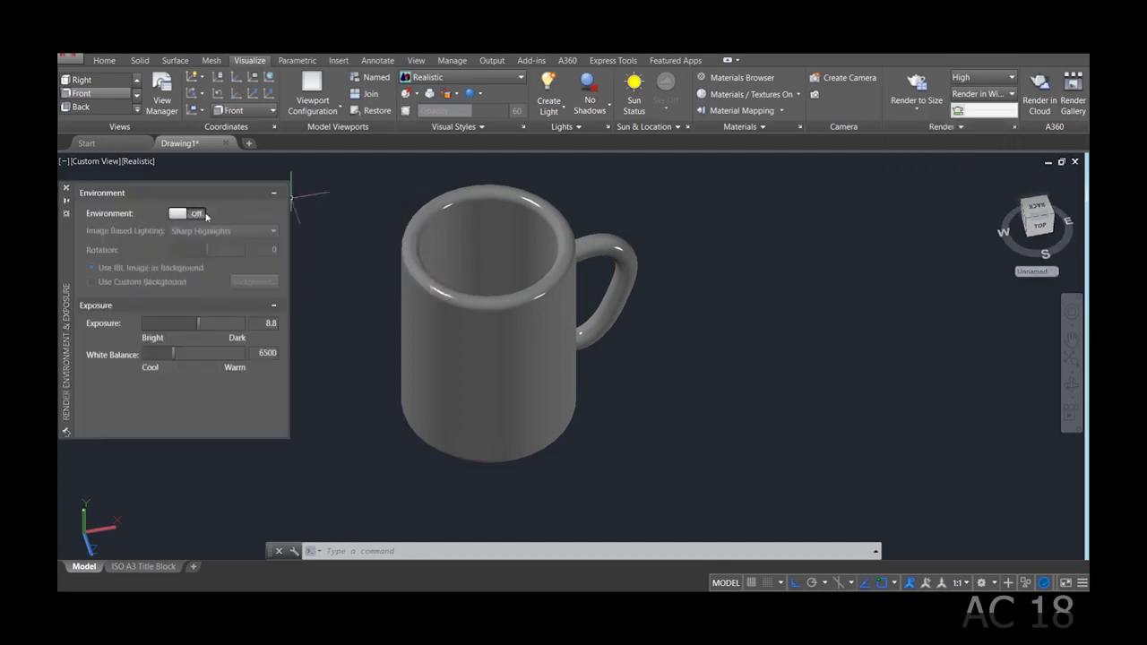
click(65, 188)
Orbit and slightly tilt the view around the mug.
click(535, 282)
scroll(536, 282, up, 2)
scroll(535, 282, down, 2)
mouse_move(491, 328)
shift+middle_down()
mouse_move(476, 354)
mouse_move(525, 341)
shift+middle_up()
click(507, 343)
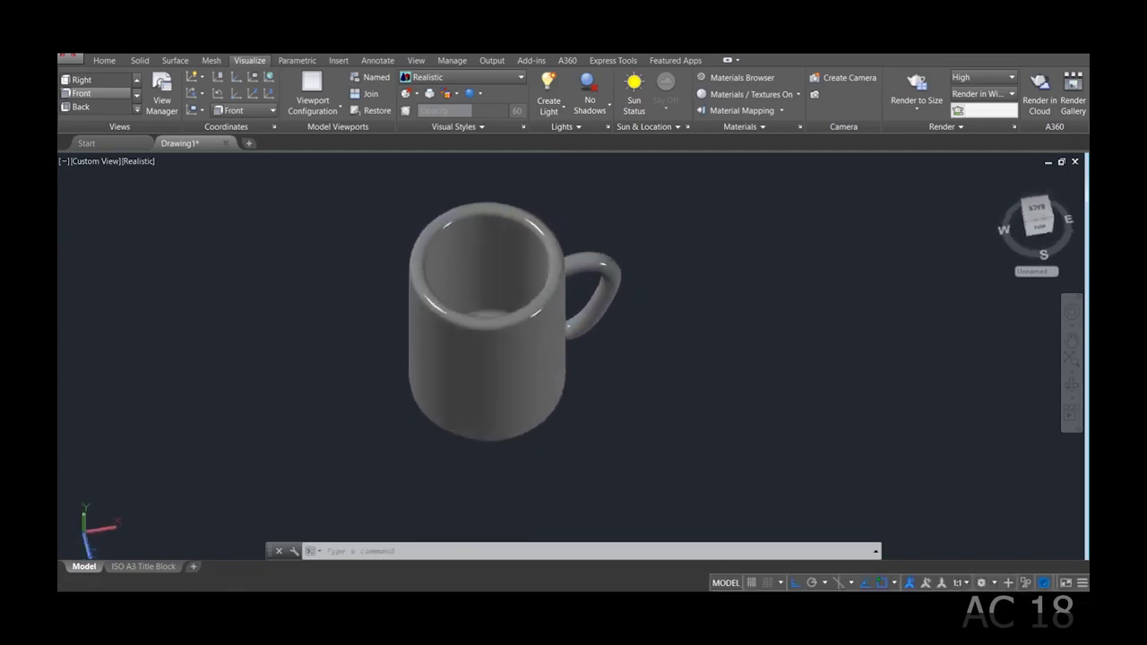
mouse_move(686, 295)
shift+middle_down()
mouse_move(669, 282)
mouse_move(729, 318)
mouse_move(696, 302)
mouse_move(712, 320)
shift+middle_up()
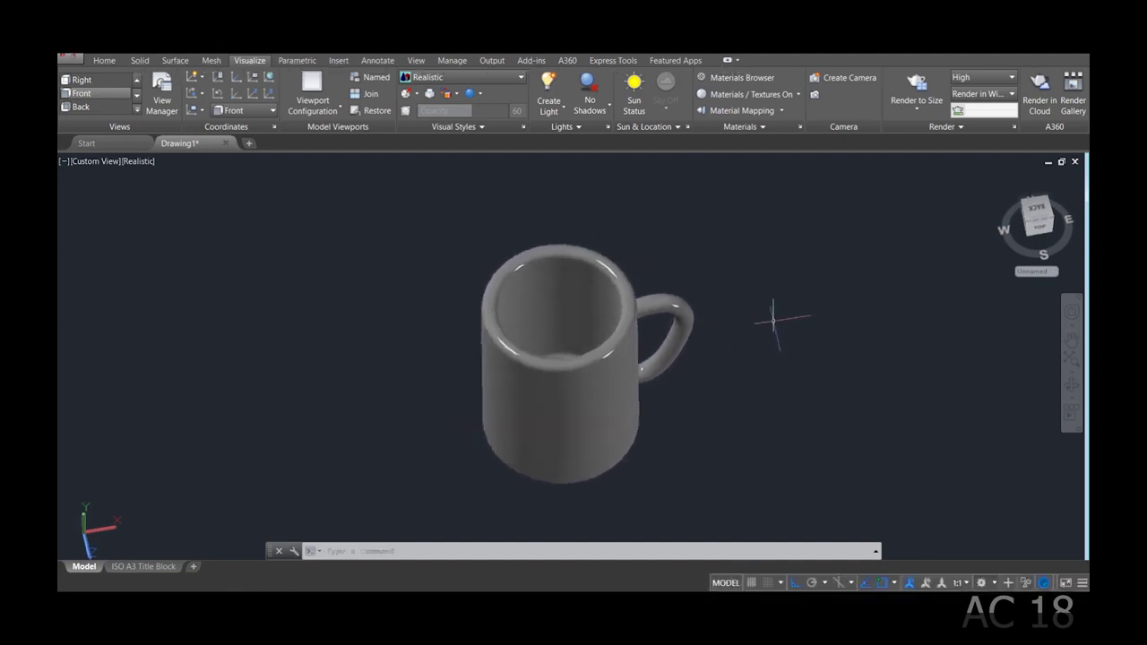
Run a first preliminary render of the mug.
text(RANDER)
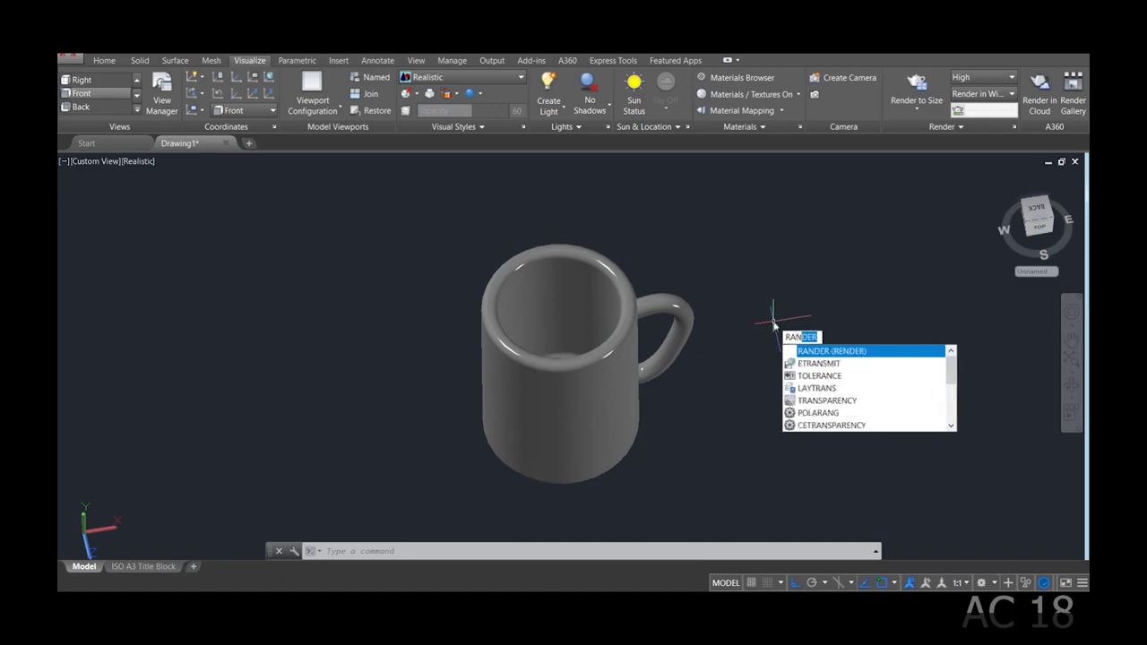
key(Escape)
scroll(705, 358, up, 2)
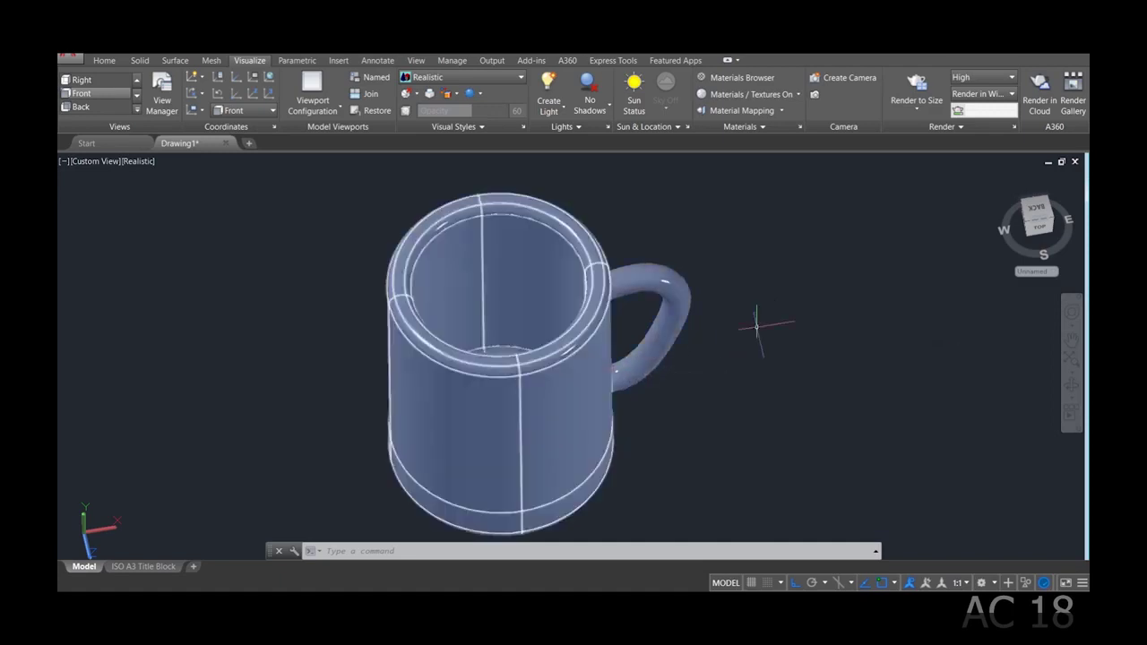
text(ran)
key(Return)
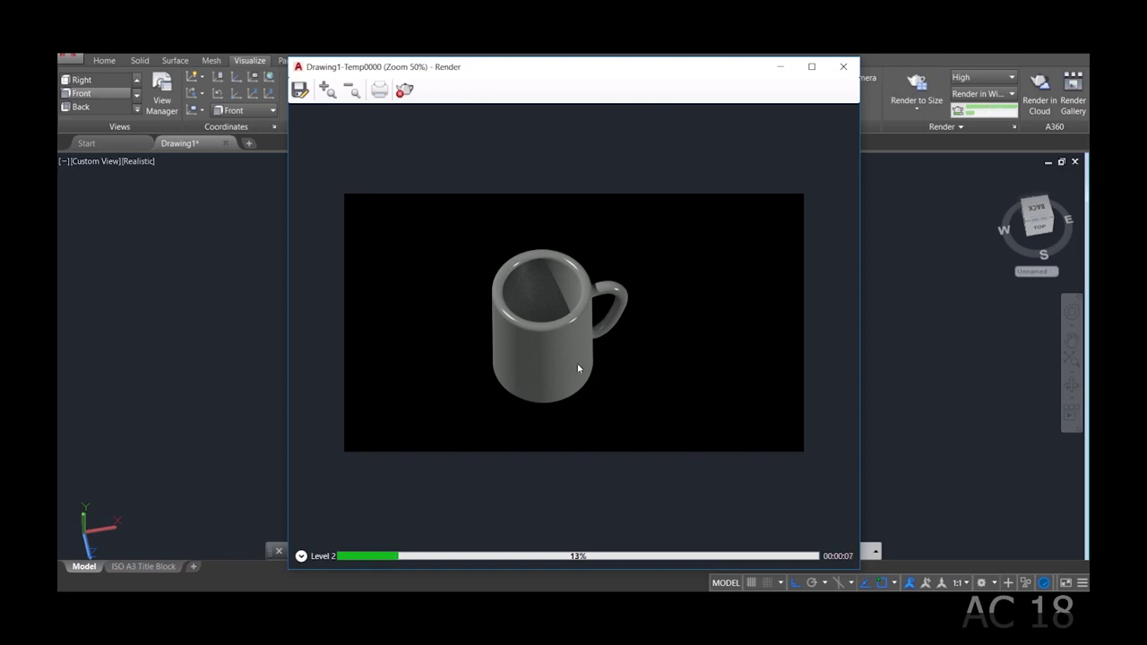
Close the preliminary render and rerun RENDER until it reaches Level 10.
click(843, 66)
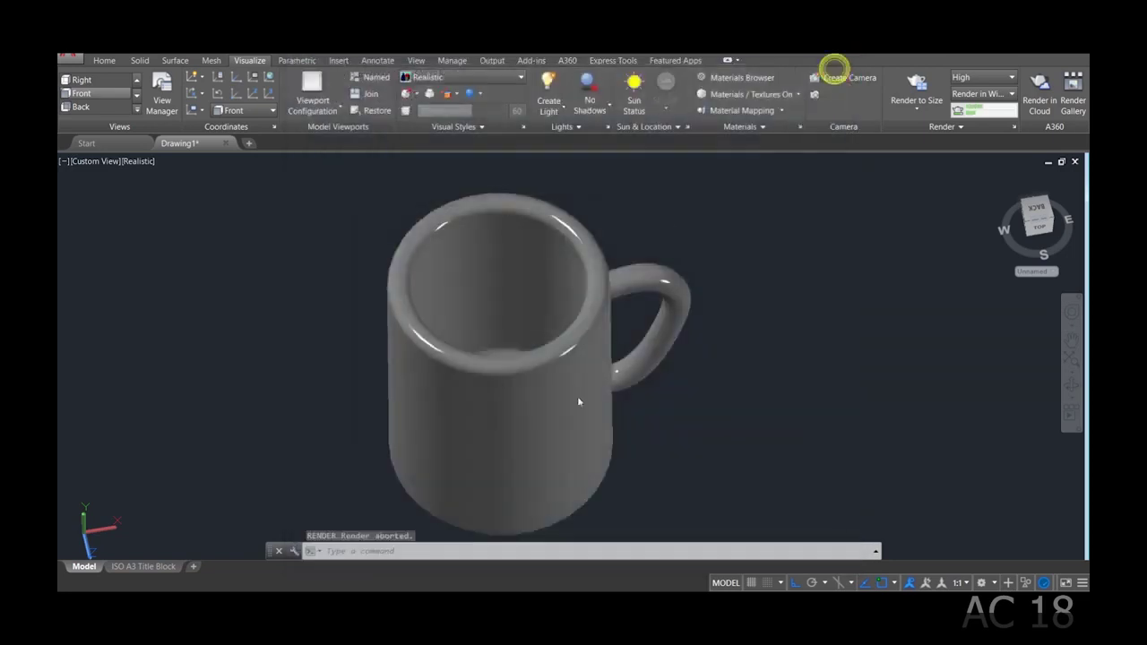
click(520, 420)
key(Escape)
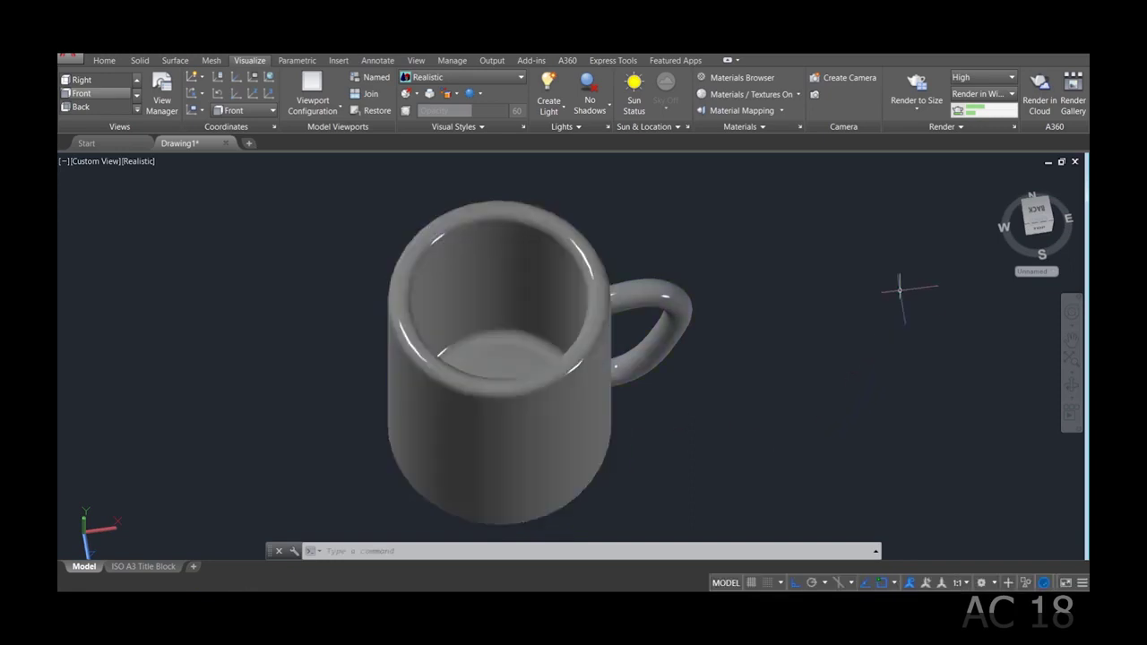
text(render)
key(Return)
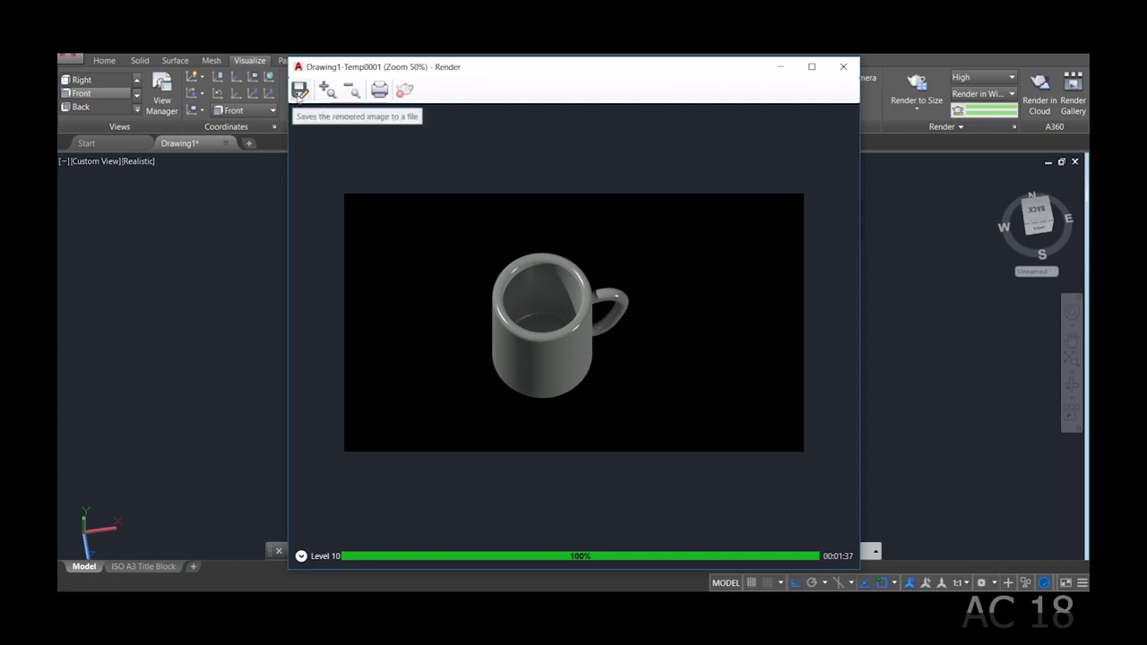
Save the render to the Desktop as Drawing1-Temp0001.png with default PNG options.
click(300, 91)
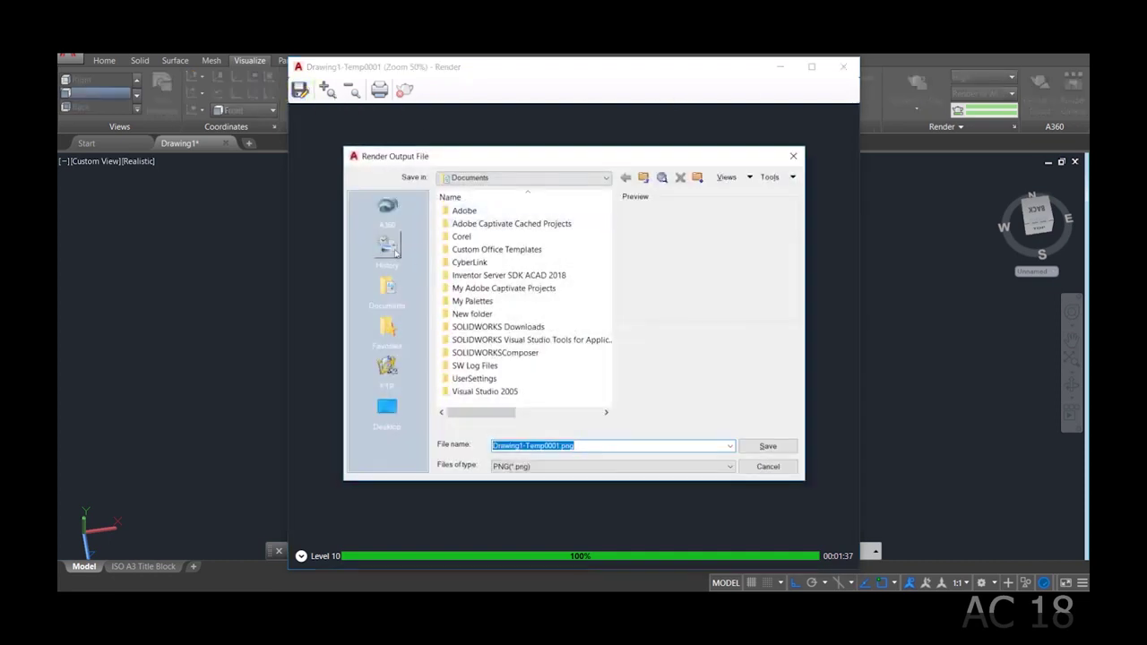
click(387, 409)
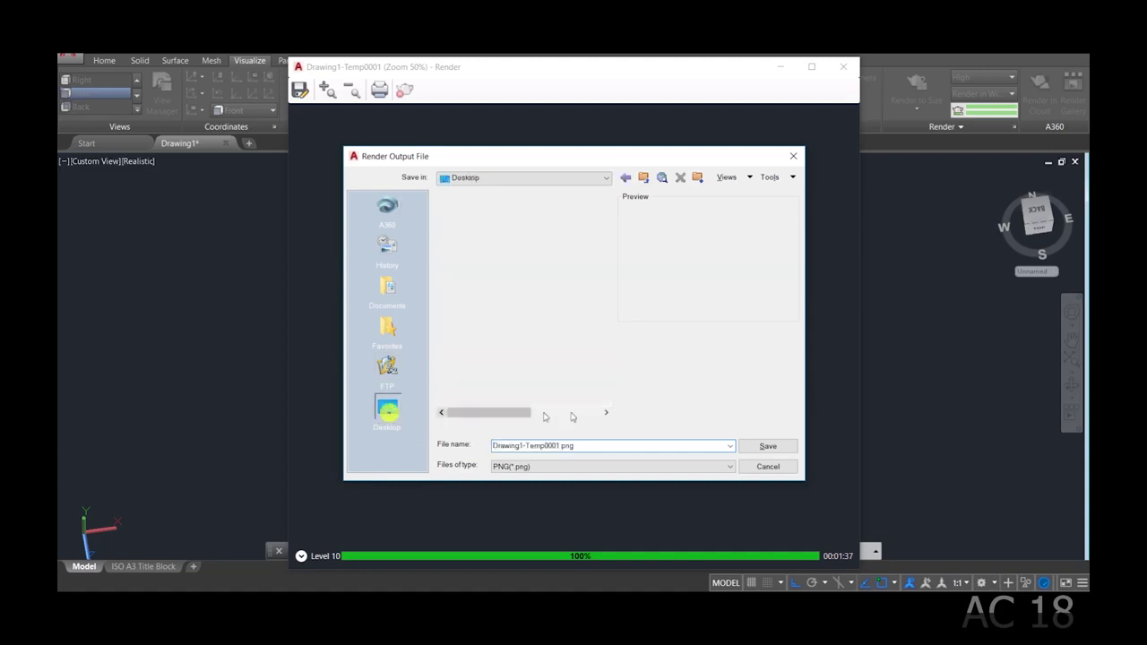
click(768, 445)
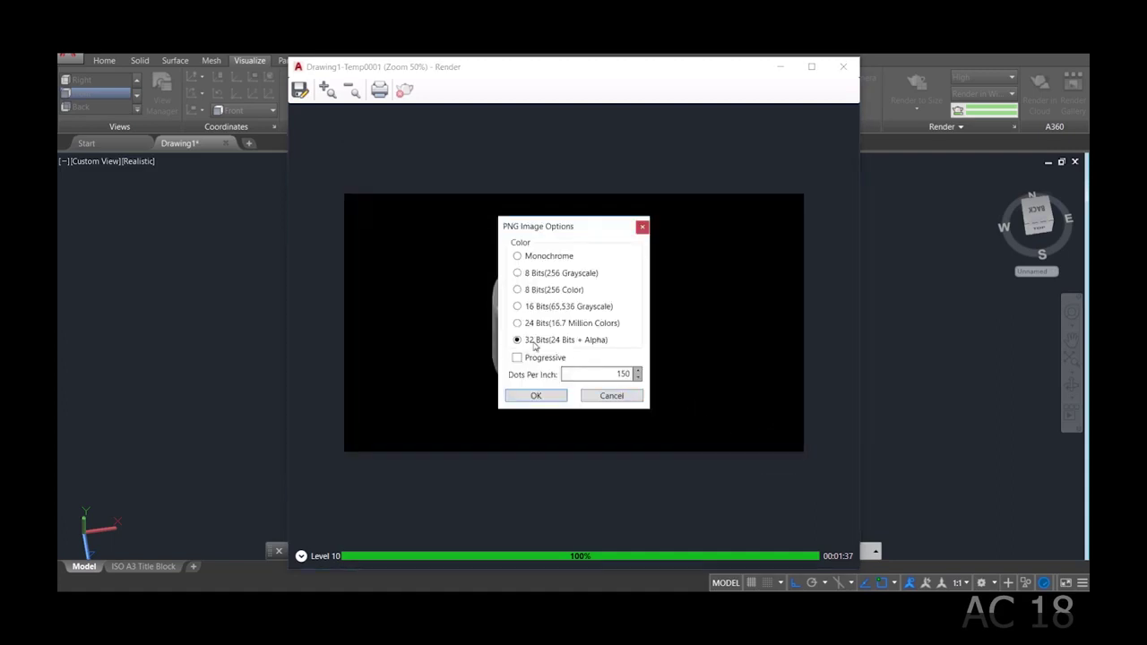
click(537, 396)
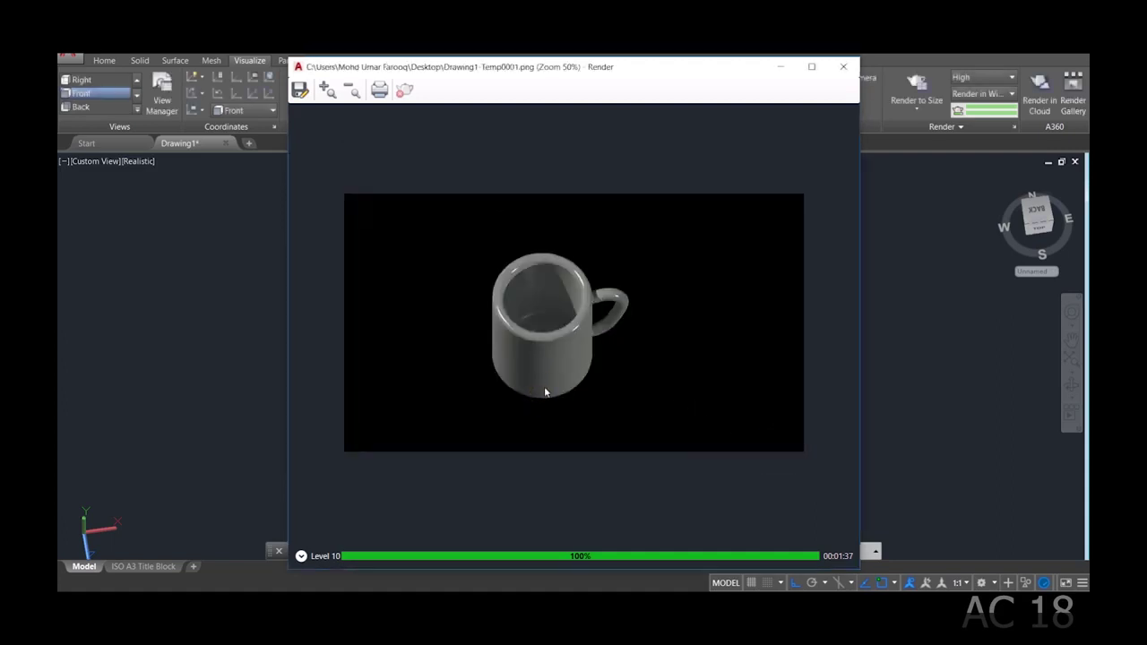